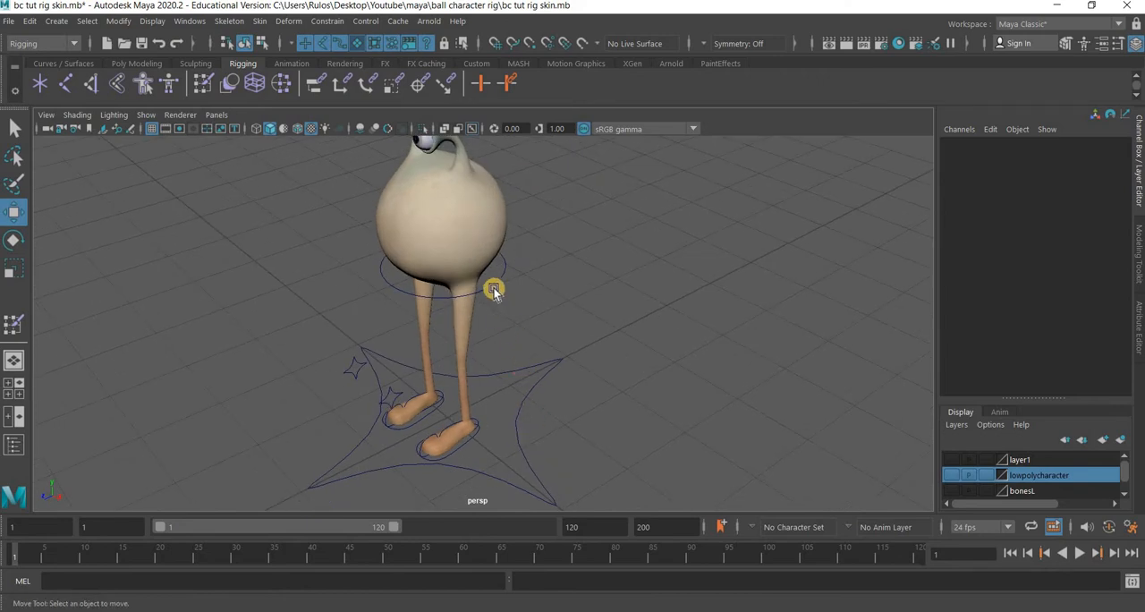
Select the body control circle and switch the viewport to smooth shaded display.
{"action": "left_click_drag", "start_coordinate": [319, 266], "coordinate": [430, 210]}
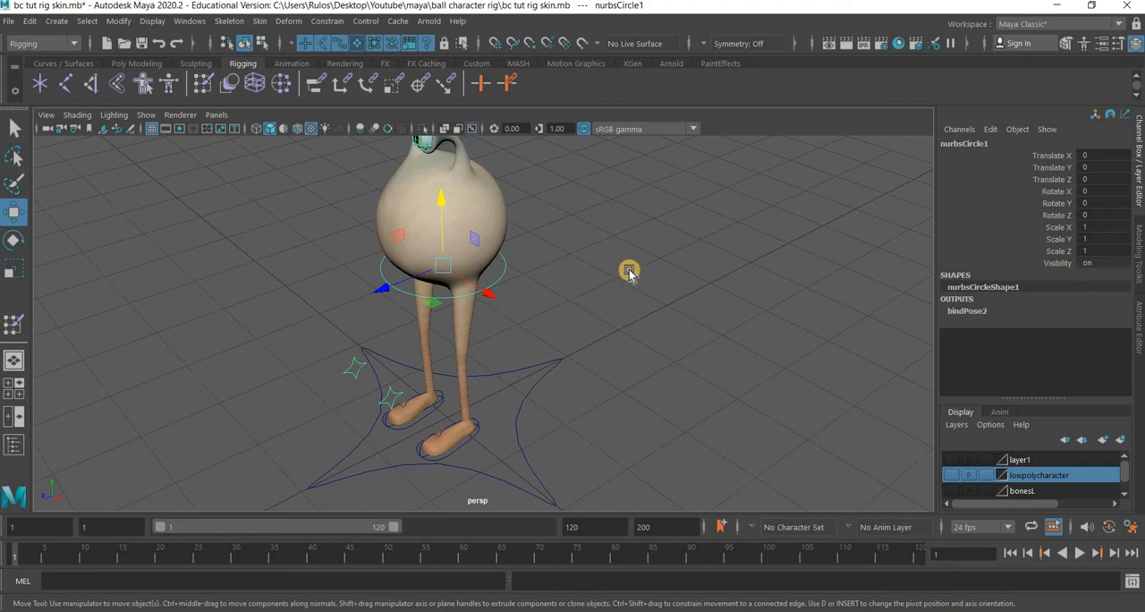
{"action": "key", "text": "3"}
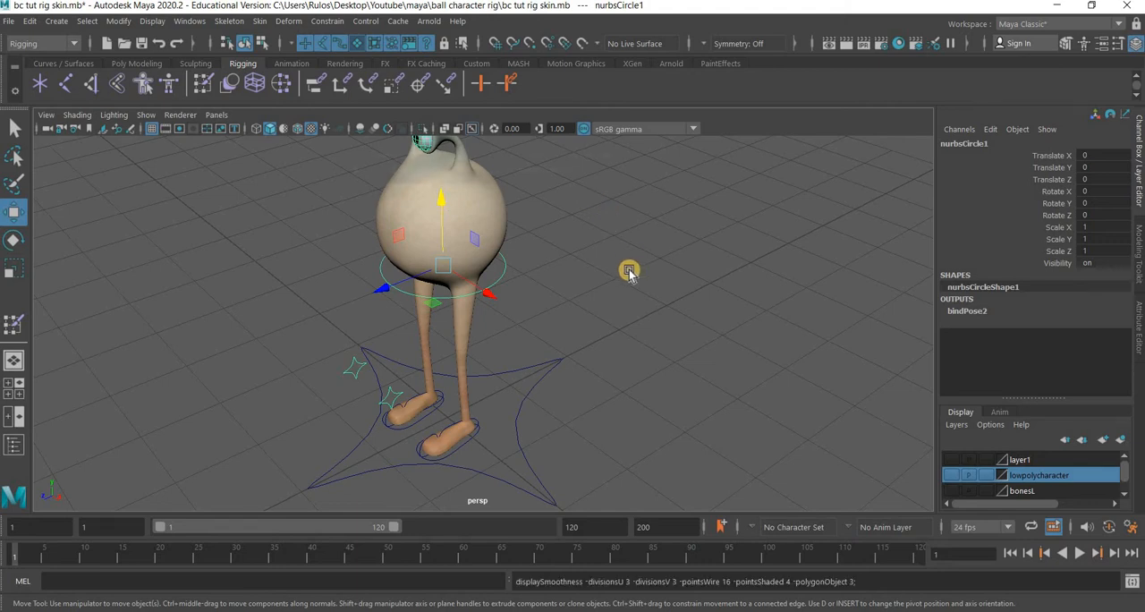
{"action": "key", "text": "5"}
{"action": "left_click", "coordinate": [491, 286]}
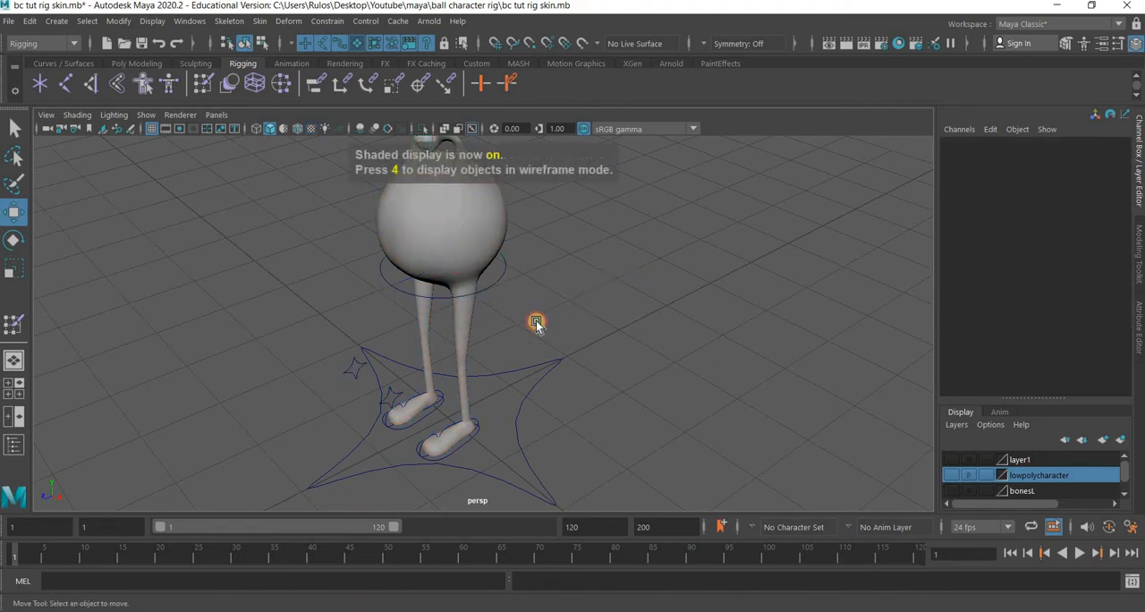
{"action": "left_click_drag", "start_coordinate": [537, 323], "coordinate": [528, 335]}
{"action": "left_click_drag", "start_coordinate": [481, 383], "coordinate": [486, 375], "text": "alt"}
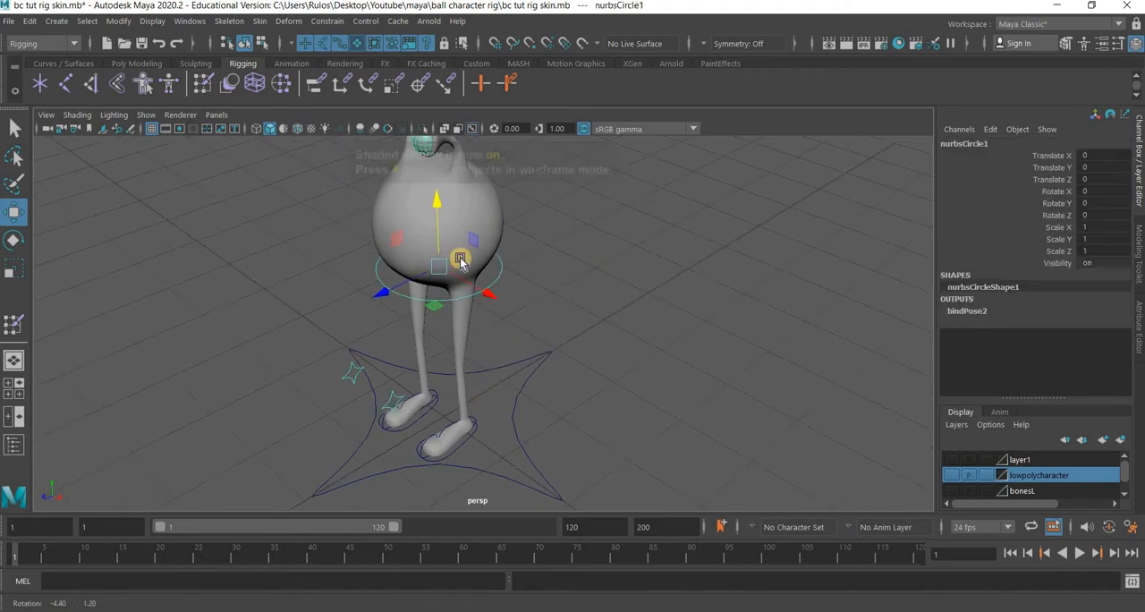
Lower the body control circle to bend the legs, to about -0.608 Translate Y.
{"action": "mouse_move", "coordinate": [434, 249]}
{"action": "left_mouse_down"}
{"action": "mouse_move", "coordinate": [435, 231]}
{"action": "mouse_move", "coordinate": [438, 268]}
{"action": "mouse_move", "coordinate": [440, 243]}
{"action": "mouse_move", "coordinate": [440, 254]}
{"action": "left_mouse_up"}
{"action": "key", "text": "ctrl+z"}
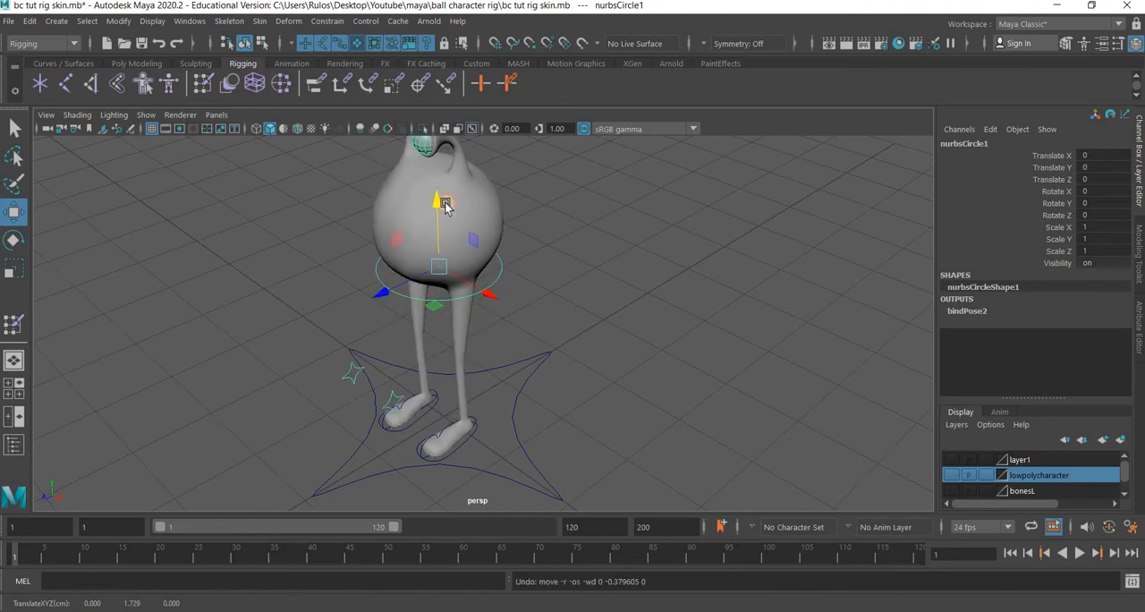
{"action": "left_click_drag", "start_coordinate": [444, 204], "coordinate": [445, 248]}
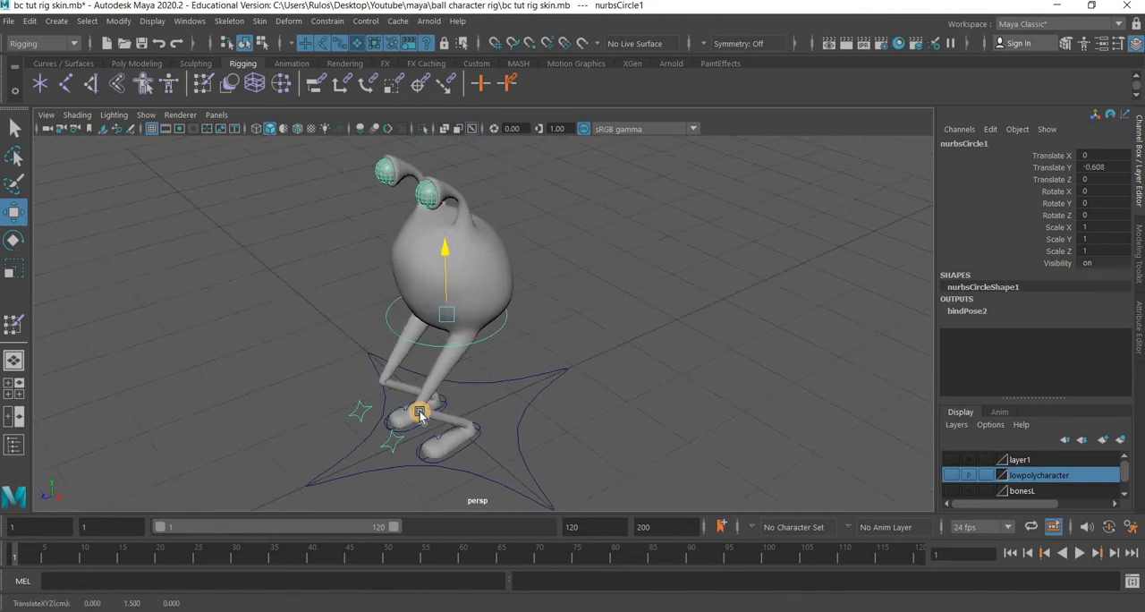
Zoom in and orbit around the bent knees to inspect how the leg mesh deforms.
{"action": "scroll", "coordinate": [441, 358], "scroll_direction": "up", "scroll_amount": 5}
{"action": "middle_click_drag", "start_coordinate": [349, 501], "coordinate": [363, 404], "text": "alt"}
{"action": "scroll", "coordinate": [403, 425], "scroll_direction": "up", "scroll_amount": 2}
{"action": "left_click_drag", "start_coordinate": [434, 433], "coordinate": [475, 283], "text": "alt"}
{"action": "middle_click_drag", "start_coordinate": [389, 433], "coordinate": [391, 314], "text": "alt"}
{"action": "scroll", "coordinate": [403, 302], "scroll_direction": "up", "scroll_amount": 3}
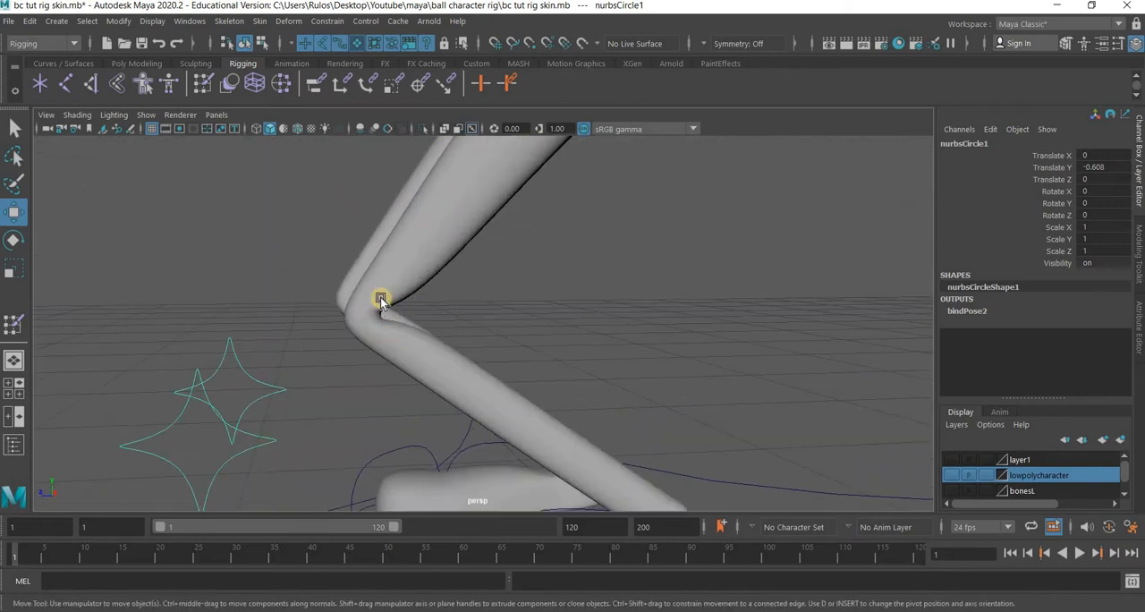
{"action": "middle_click_drag", "start_coordinate": [490, 195], "coordinate": [486, 340], "text": "alt"}
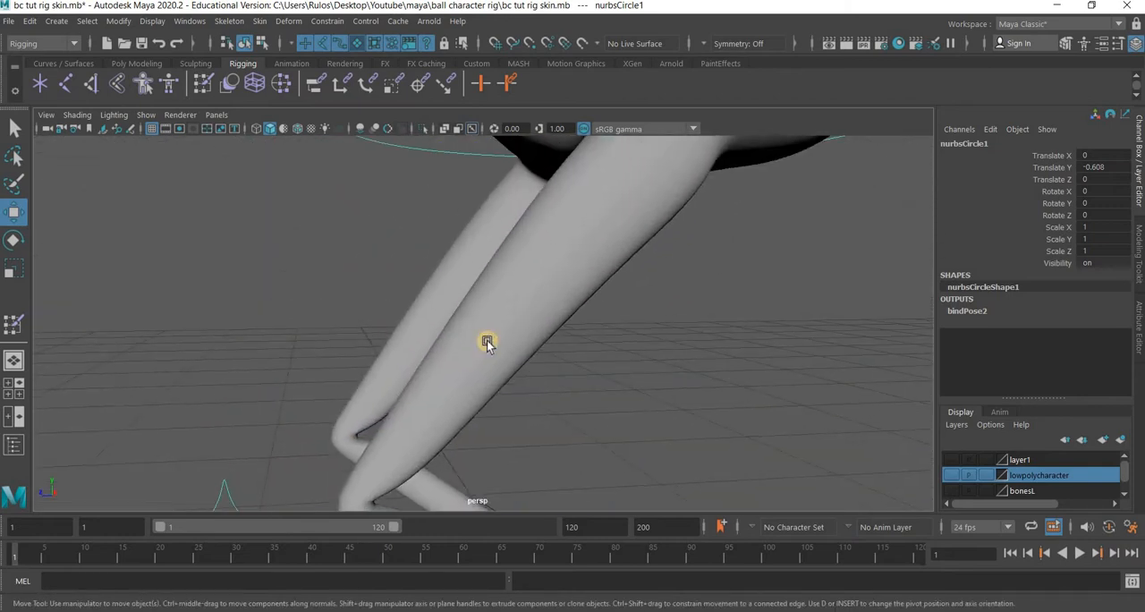
{"action": "middle_click_drag", "start_coordinate": [551, 211], "coordinate": [531, 332], "text": "alt"}
{"action": "scroll", "coordinate": [519, 315], "scroll_direction": "down", "scroll_amount": 4}
{"action": "left_click_drag", "start_coordinate": [453, 272], "coordinate": [505, 300], "text": "alt"}
{"action": "scroll", "coordinate": [504, 299], "scroll_direction": "down", "scroll_amount": 5}
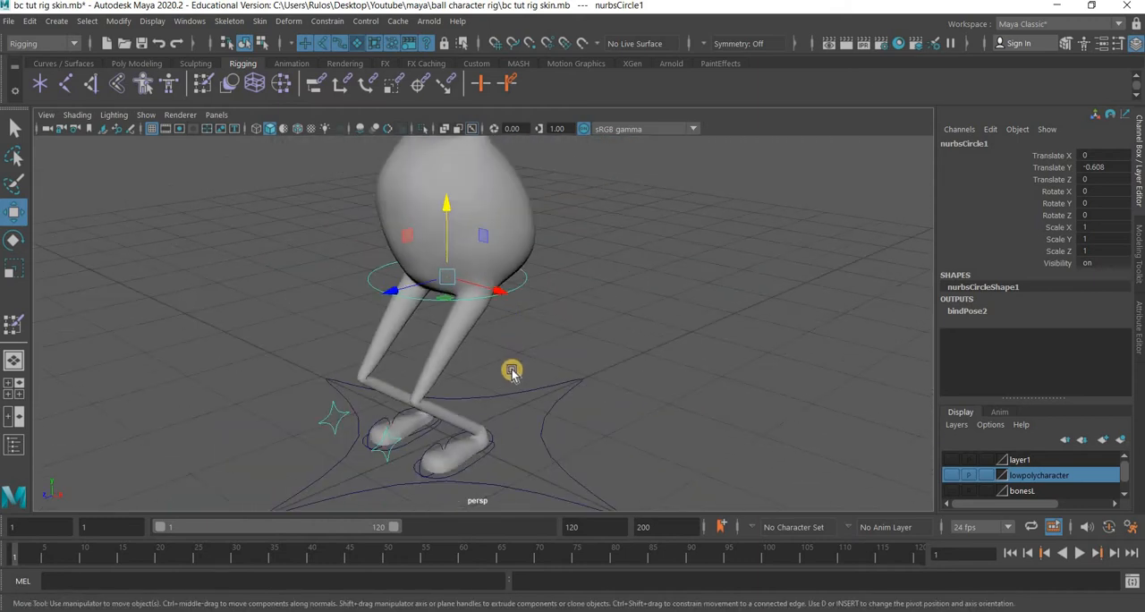
Reset the body control circle's Translate Y to 0, then lower it again to about -0.749.
{"action": "middle_click_drag", "start_coordinate": [473, 255], "coordinate": [481, 317], "text": "alt"}
{"action": "scroll", "coordinate": [443, 302], "scroll_direction": "up", "scroll_amount": 3}
{"action": "middle_click_drag", "start_coordinate": [456, 227], "coordinate": [474, 331]}
{"action": "key", "text": "ctrl+z"}
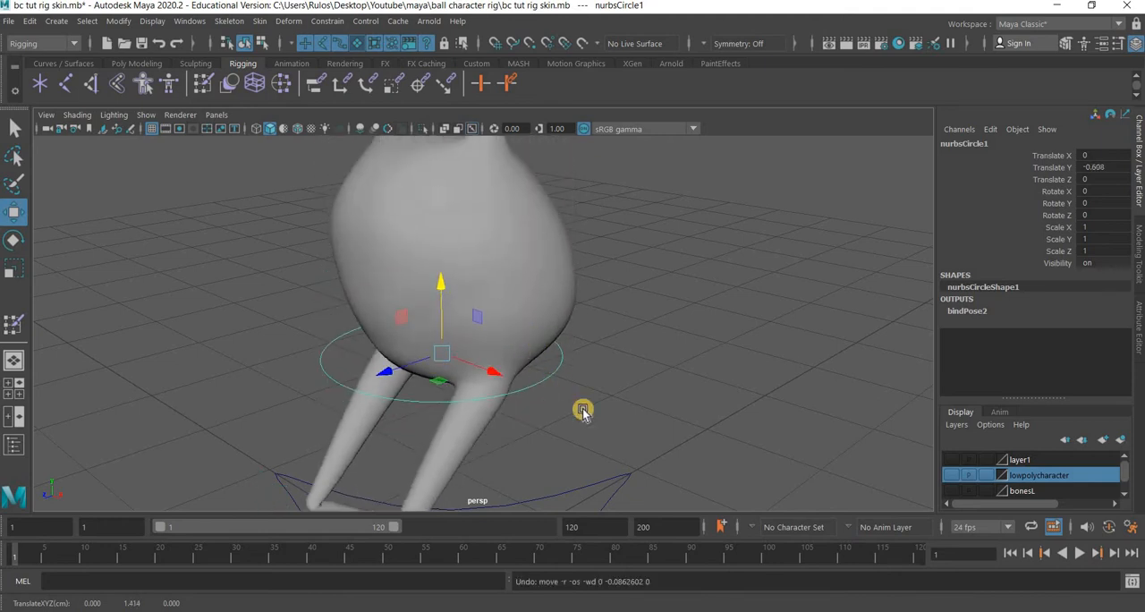
{"action": "left_click_drag", "start_coordinate": [540, 418], "coordinate": [488, 310], "text": "alt"}
{"action": "middle_click_drag", "start_coordinate": [1140, 139], "coordinate": [1117, 171], "text": "alt"}
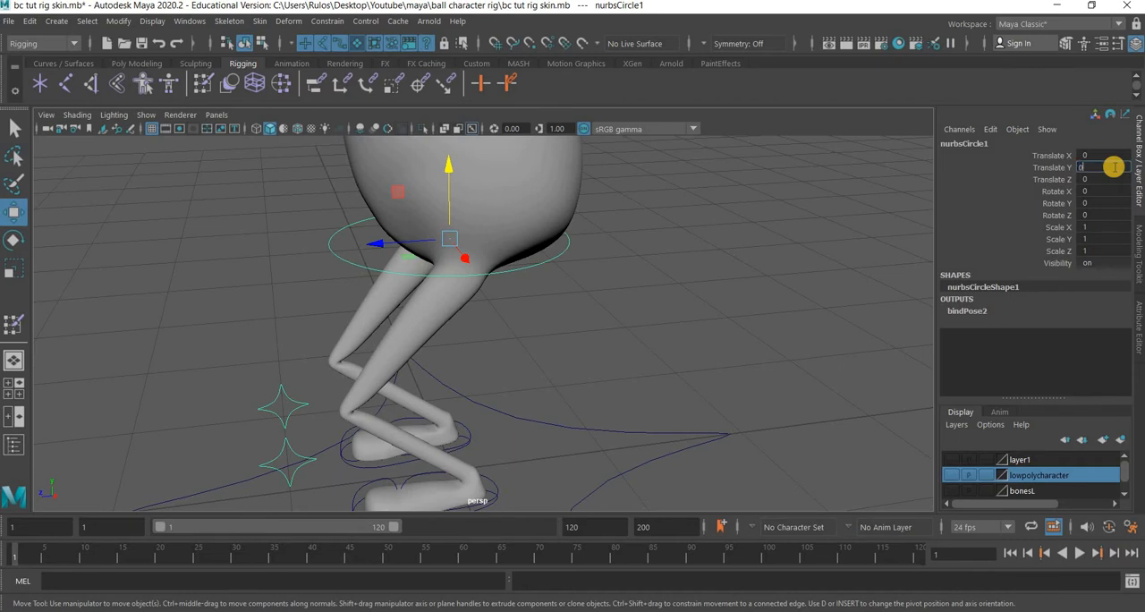
{"action": "key", "text": "Return"}
{"action": "scroll", "coordinate": [460, 189], "scroll_direction": "down", "scroll_amount": 5}
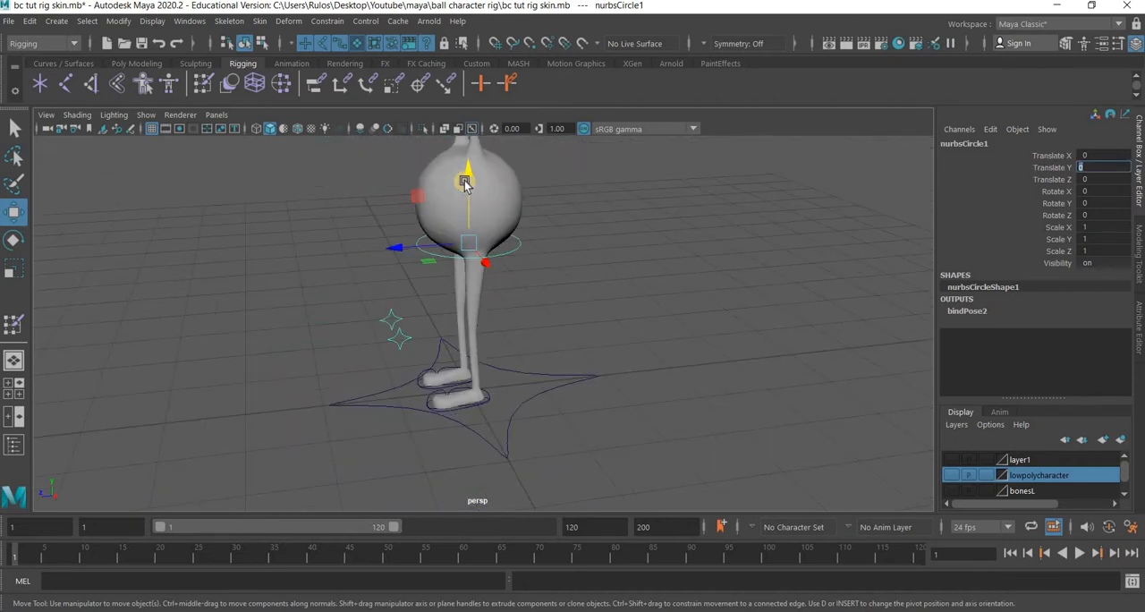
{"action": "left_click_drag", "start_coordinate": [464, 233], "coordinate": [484, 309]}
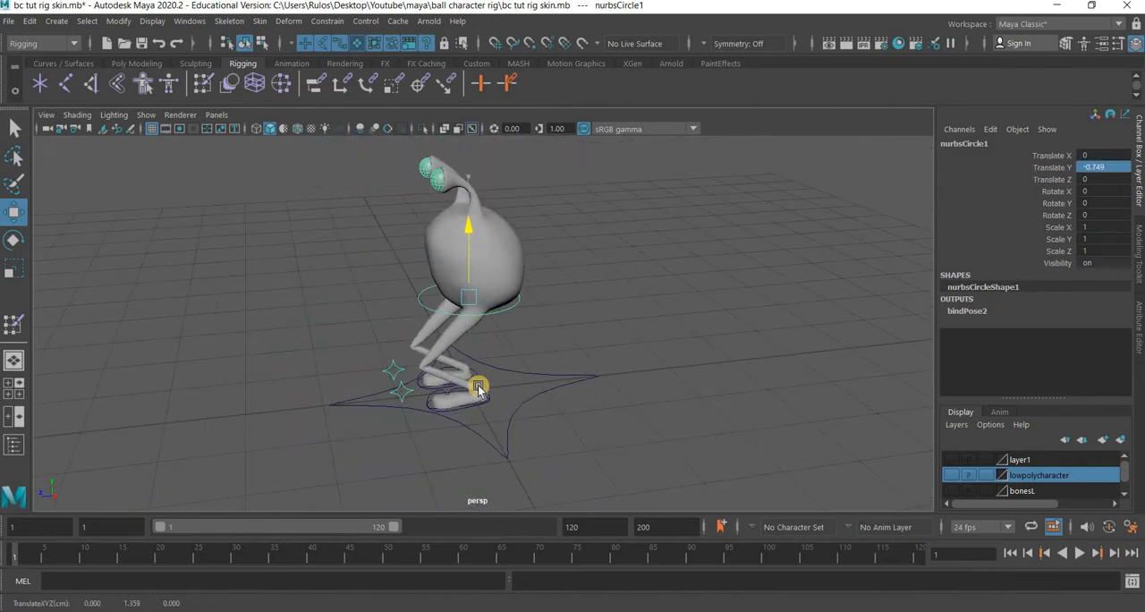
Select the character mesh and open the Paint Skin Weights tool settings.
{"action": "left_click_drag", "start_coordinate": [391, 436], "coordinate": [368, 371], "text": "alt"}
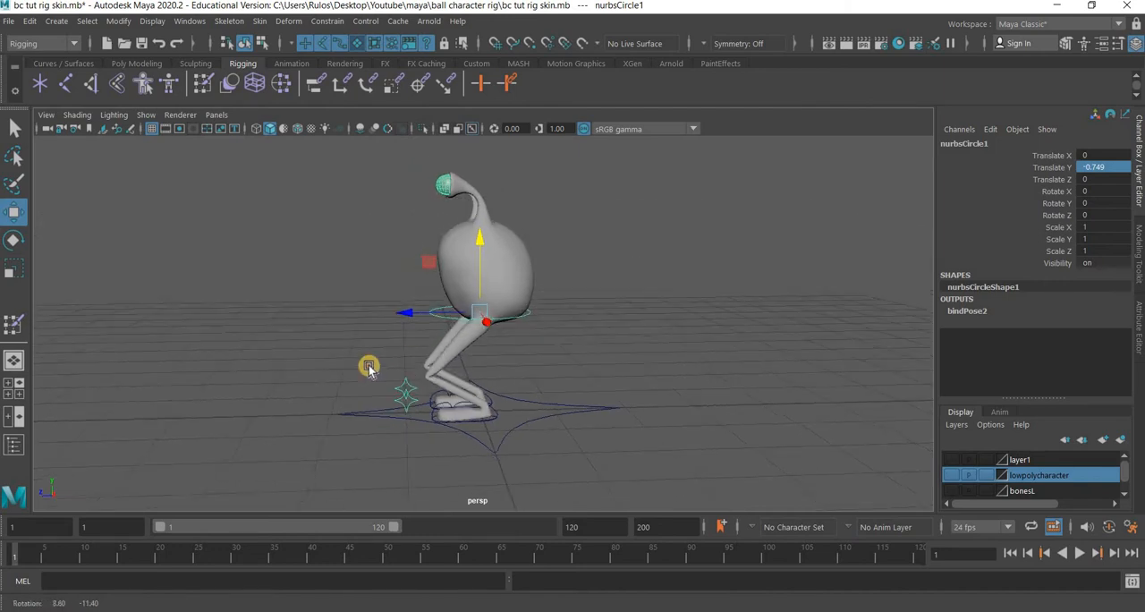
{"action": "left_click_drag", "start_coordinate": [414, 405], "coordinate": [320, 286]}
{"action": "left_click", "coordinate": [487, 403]}
{"action": "right_click_drag", "start_coordinate": [487, 403], "coordinate": [528, 411], "text": "alt"}
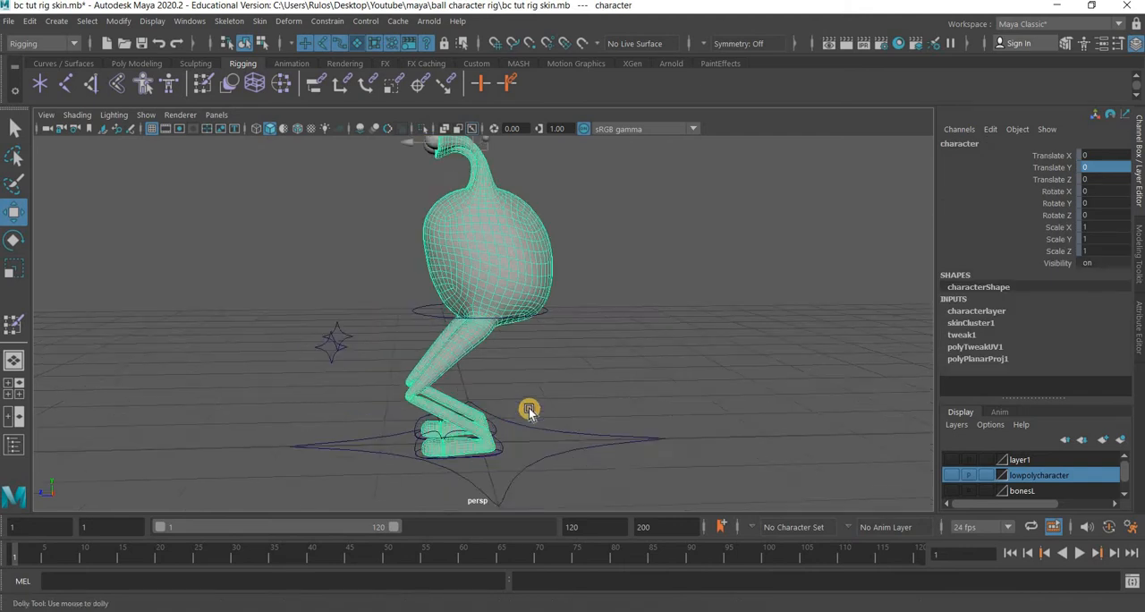
{"action": "left_click", "coordinate": [546, 401]}
{"action": "left_click_drag", "start_coordinate": [557, 399], "coordinate": [373, 406], "text": "alt"}
{"action": "left_click", "coordinate": [517, 441]}
{"action": "middle_click_drag", "start_coordinate": [388, 382], "coordinate": [295, 358], "text": "alt"}
{"action": "right_click_drag", "start_coordinate": [295, 358], "coordinate": [515, 390], "text": "alt"}
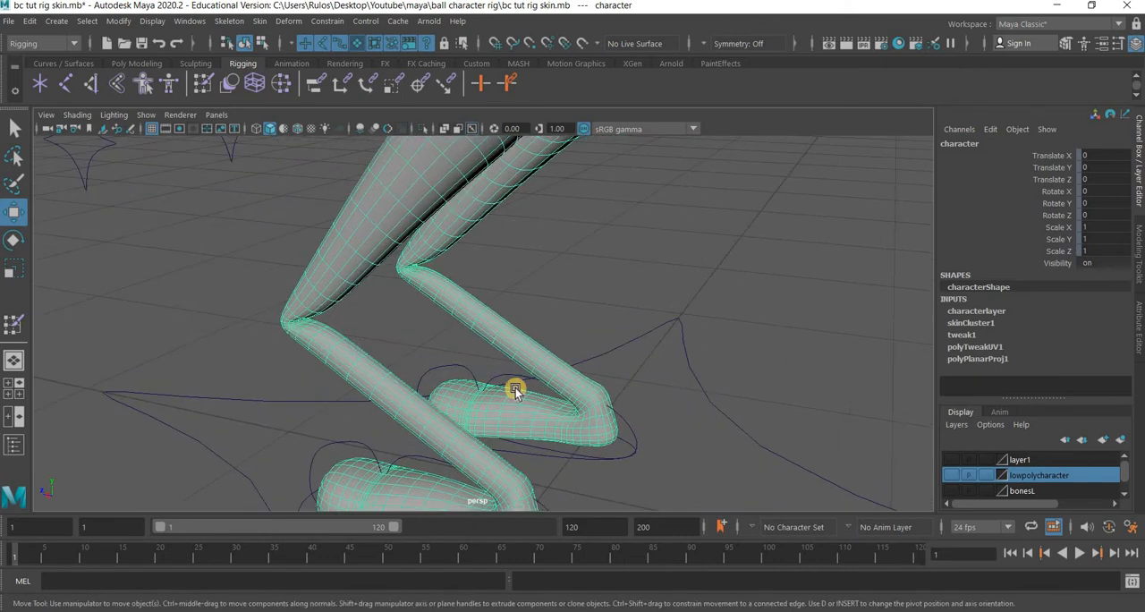
{"action": "middle_click_drag", "start_coordinate": [395, 367], "coordinate": [462, 394], "text": "alt"}
{"action": "right_click_drag", "start_coordinate": [385, 372], "coordinate": [457, 385], "text": "alt"}
{"action": "left_click_drag", "start_coordinate": [454, 385], "coordinate": [436, 223], "text": "alt"}
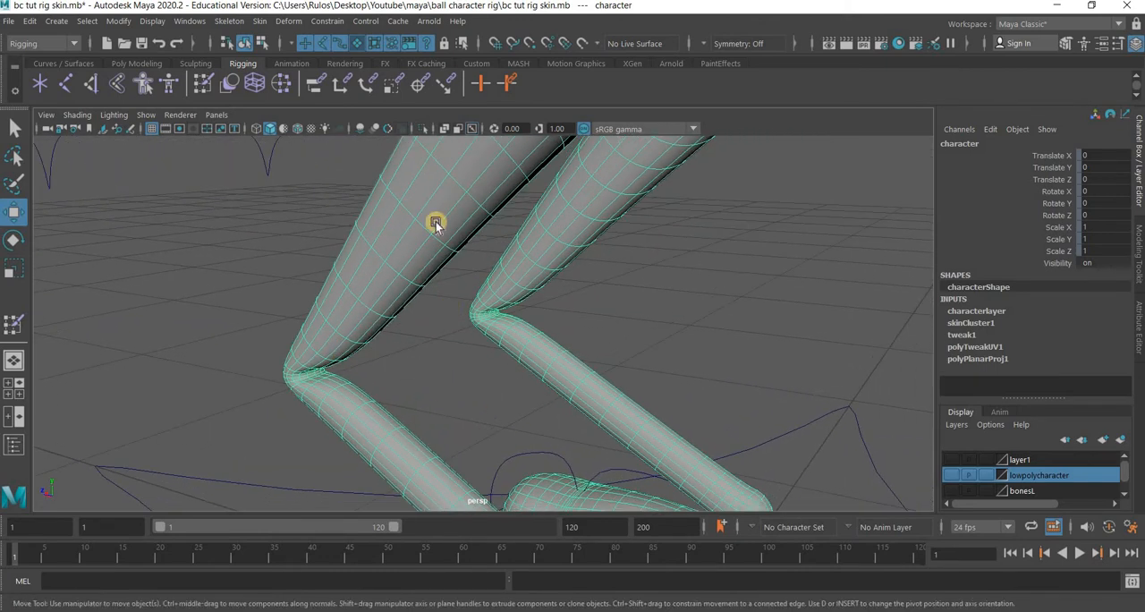
{"action": "left_click", "coordinate": [263, 23]}
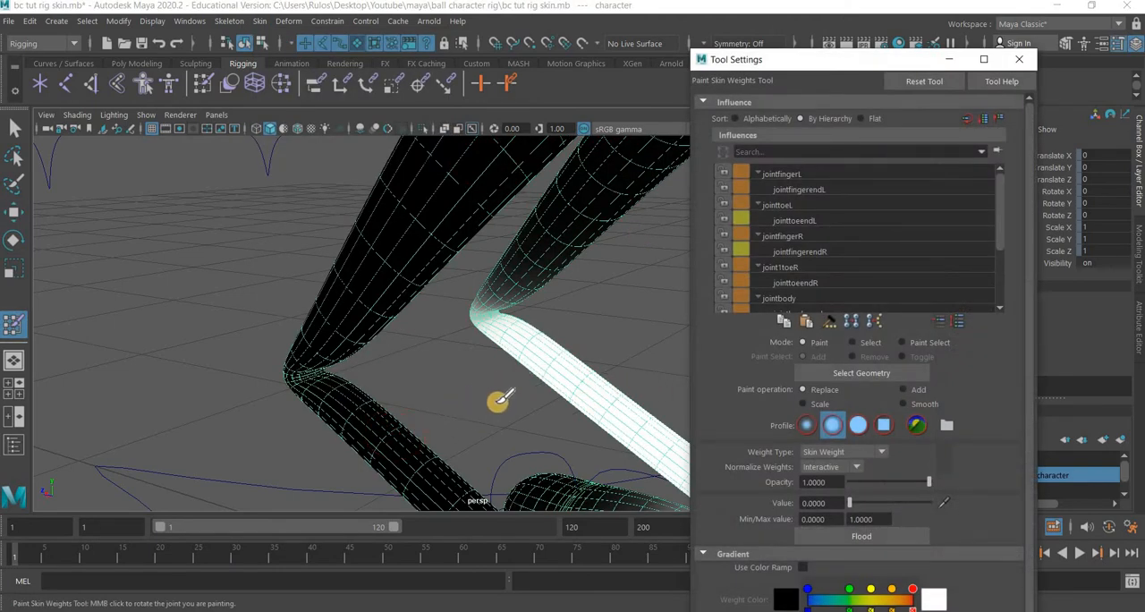
Select the jointkneeL influence to display its weights on the left leg.
{"action": "left_click_drag", "start_coordinate": [998, 234], "coordinate": [999, 288]}
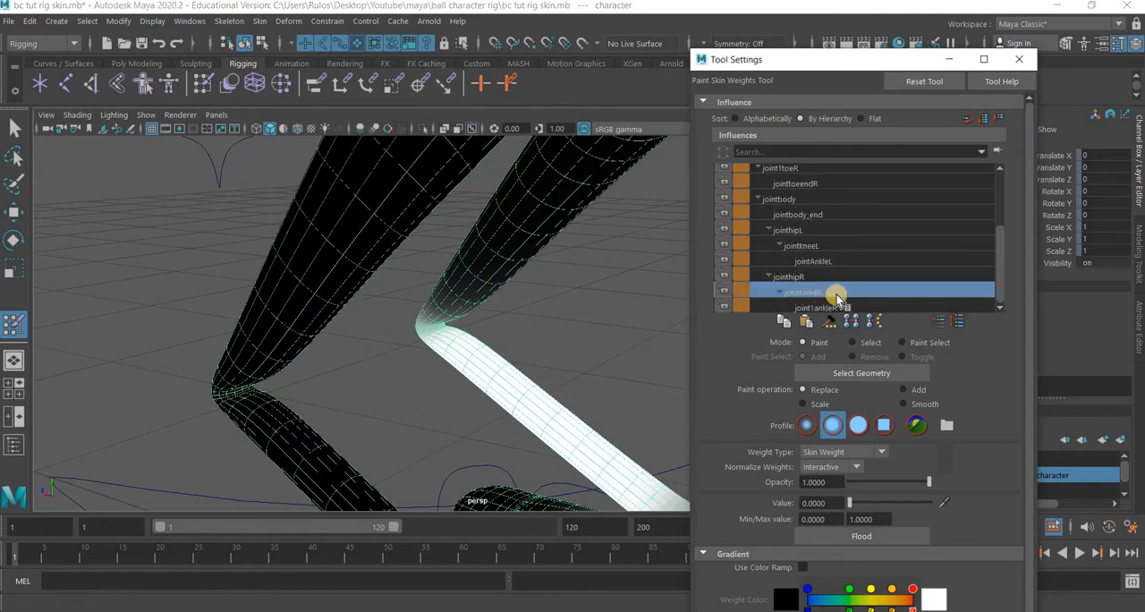
{"action": "left_click", "coordinate": [799, 247]}
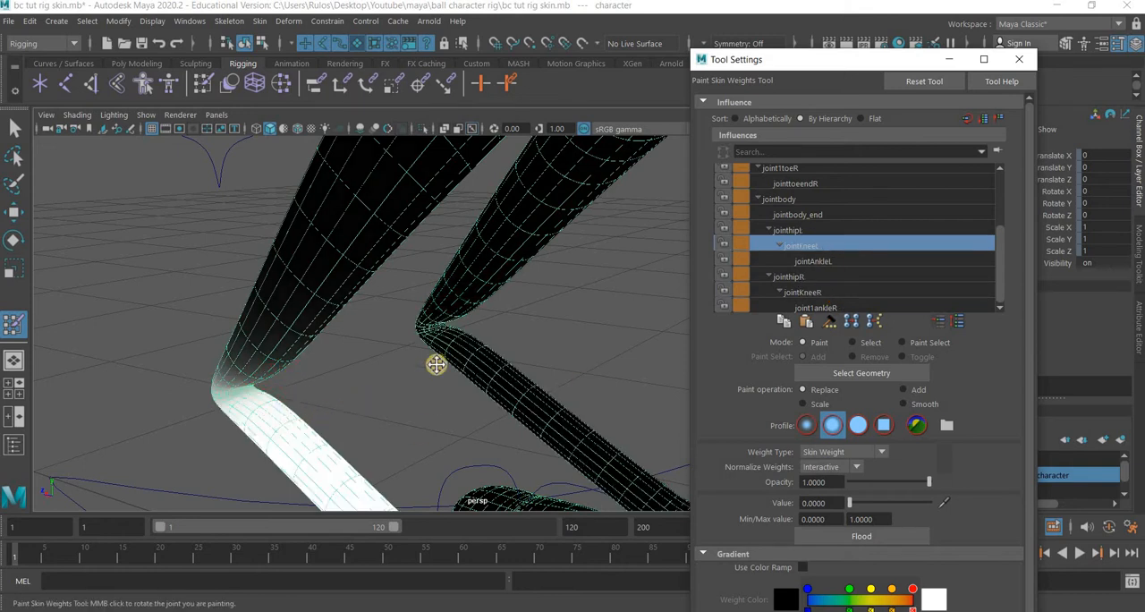
{"action": "scroll", "coordinate": [496, 333], "scroll_direction": "up", "scroll_amount": 5}
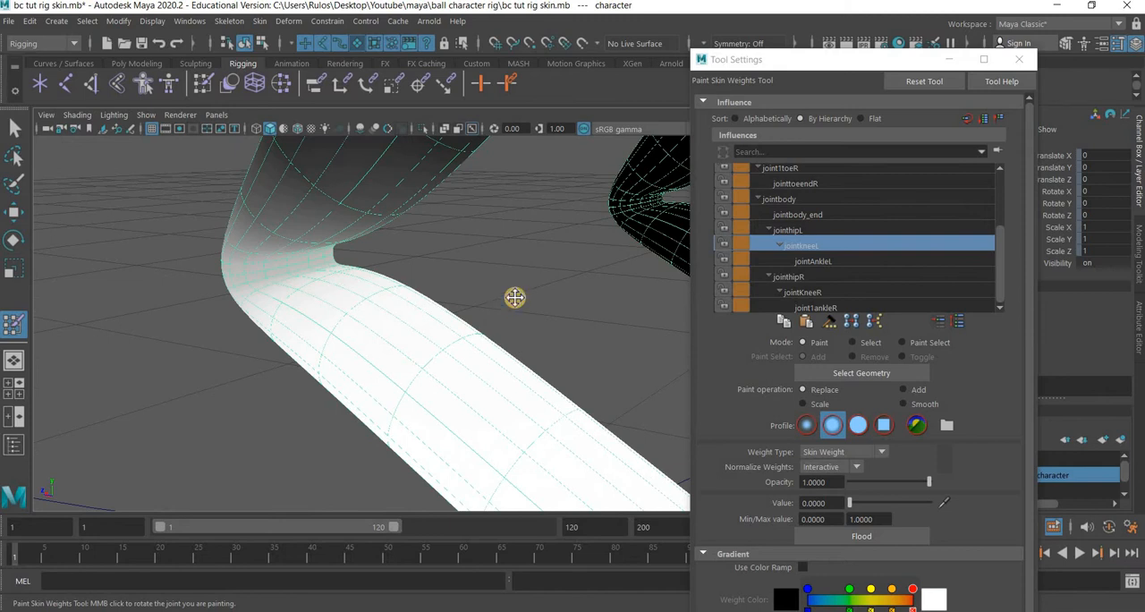
{"action": "scroll", "coordinate": [491, 319], "scroll_direction": "down", "scroll_amount": 3}
{"action": "middle_click_drag", "start_coordinate": [416, 273], "coordinate": [373, 281], "text": "alt"}
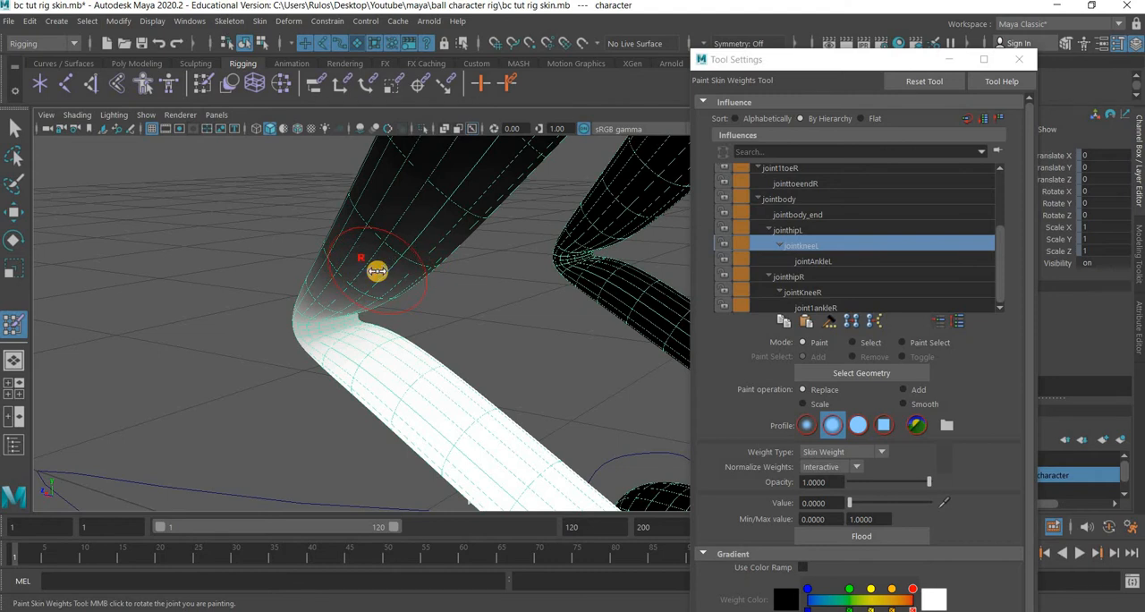
Paint jointkneeL weights with value 0 in Replace mode on the thigh just above the left knee.
{"action": "left_click_drag", "start_coordinate": [387, 273], "coordinate": [372, 272]}
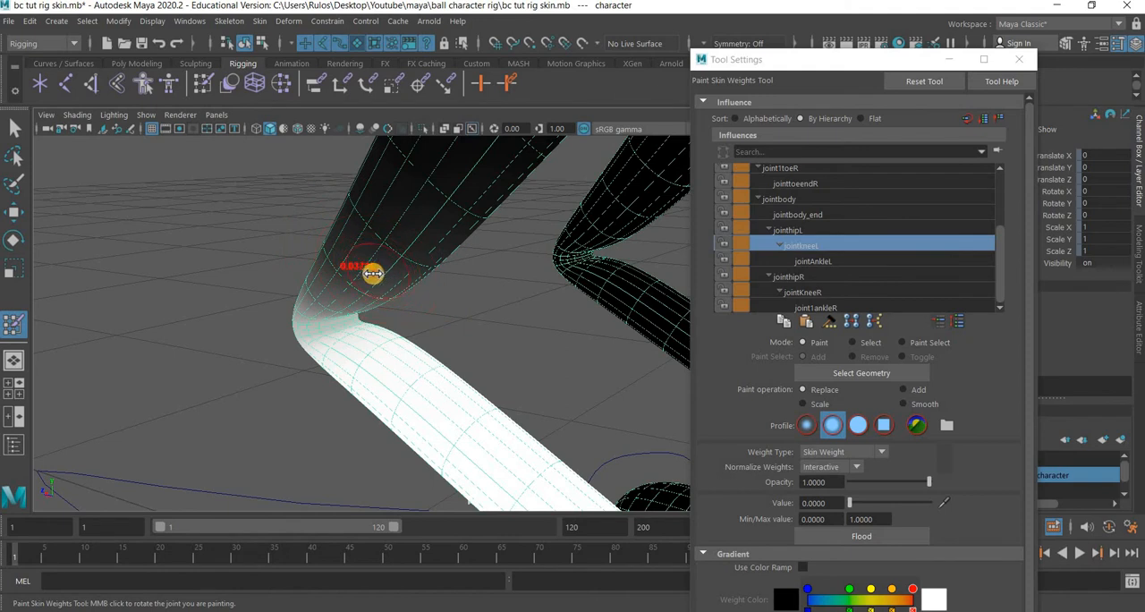
{"action": "left_click_drag", "start_coordinate": [369, 273], "coordinate": [367, 274]}
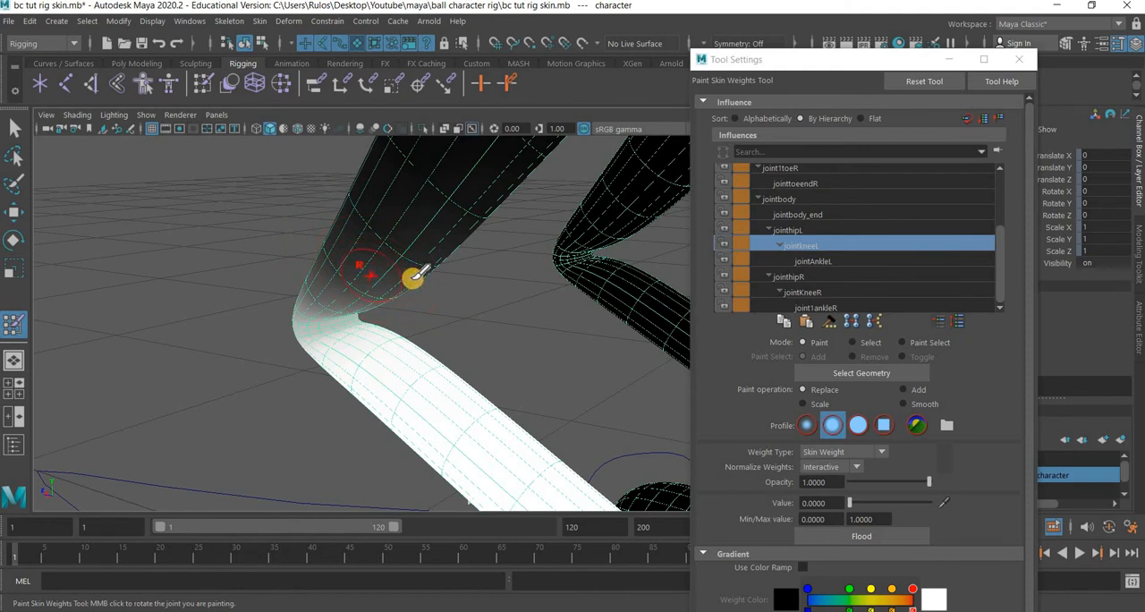
{"action": "left_click_drag", "start_coordinate": [441, 311], "coordinate": [290, 302], "text": "alt"}
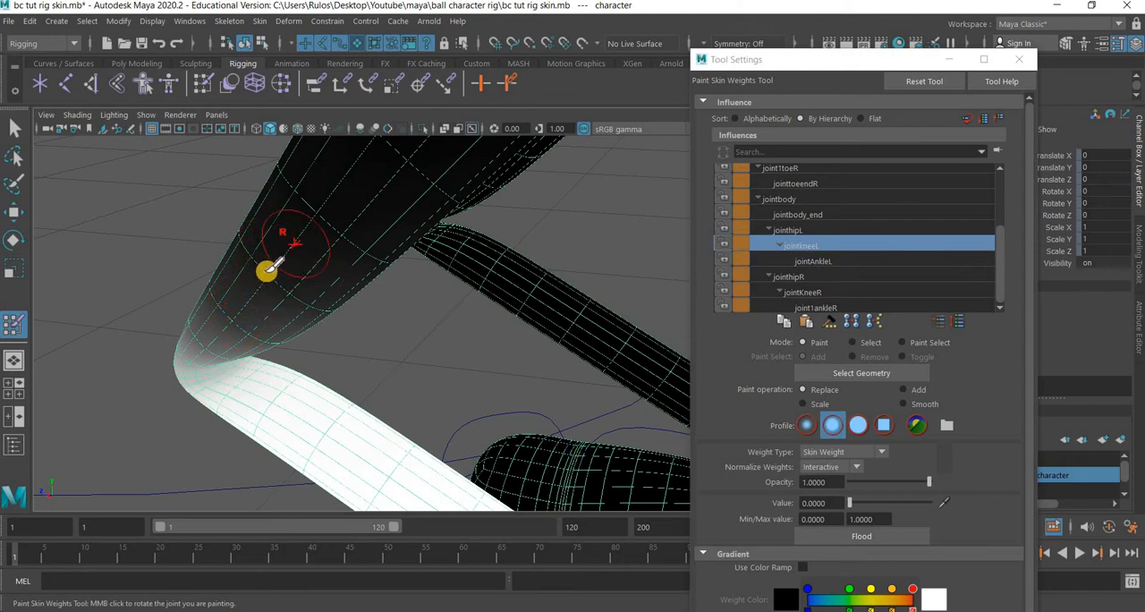
{"action": "left_click_drag", "start_coordinate": [398, 350], "coordinate": [384, 260], "text": "alt"}
{"action": "mouse_move", "coordinate": [501, 421]}
{"action": "middle_mouse_down", "text": "alt"}
{"action": "mouse_move", "coordinate": [407, 296]}
{"action": "mouse_move", "coordinate": [461, 398]}
{"action": "middle_mouse_up", "text": "alt"}
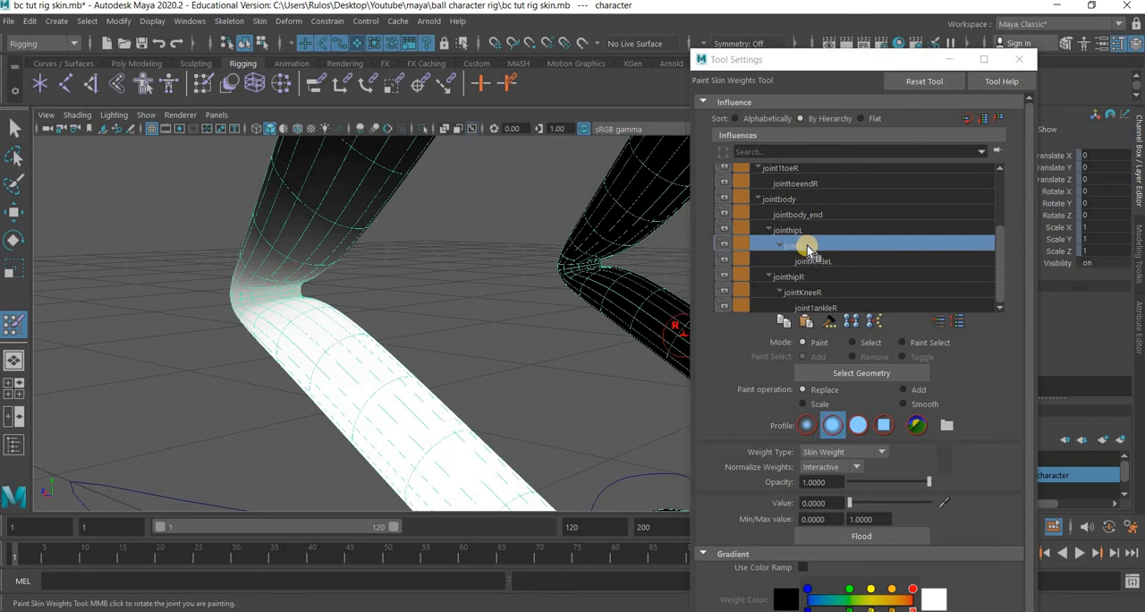
{"action": "mouse_move", "coordinate": [491, 309]}
{"action": "left_mouse_down", "text": "alt"}
{"action": "mouse_move", "coordinate": [524, 332]}
{"action": "mouse_move", "coordinate": [404, 380]}
{"action": "left_mouse_up", "text": "alt"}
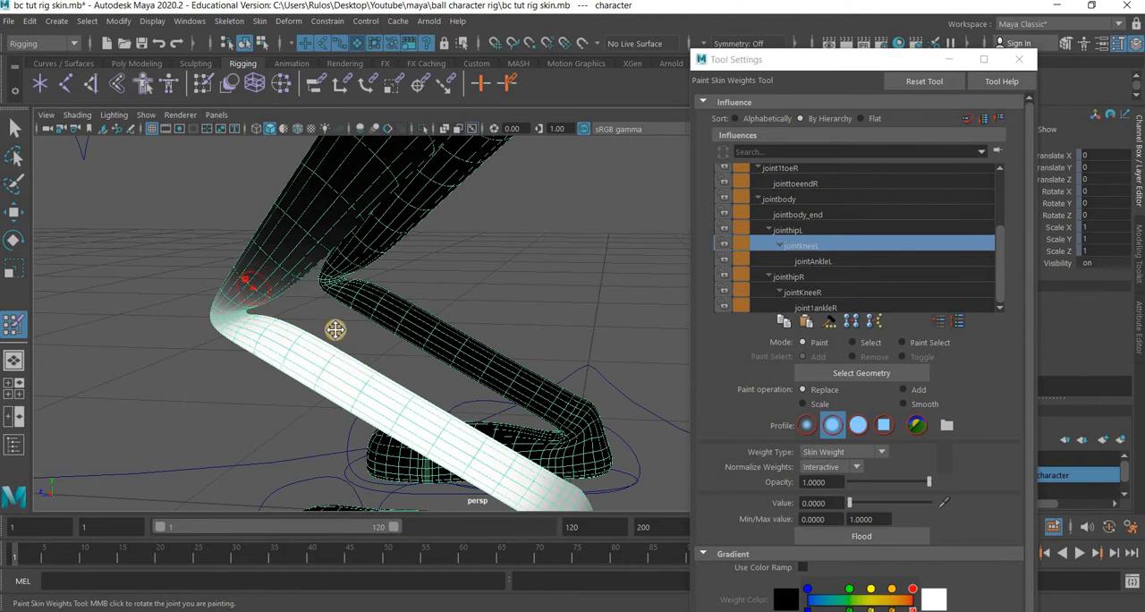
{"action": "mouse_move", "coordinate": [340, 421]}
{"action": "left_mouse_down", "text": "alt"}
{"action": "mouse_move", "coordinate": [312, 360]}
{"action": "mouse_move", "coordinate": [402, 264]}
{"action": "left_mouse_up", "text": "alt"}
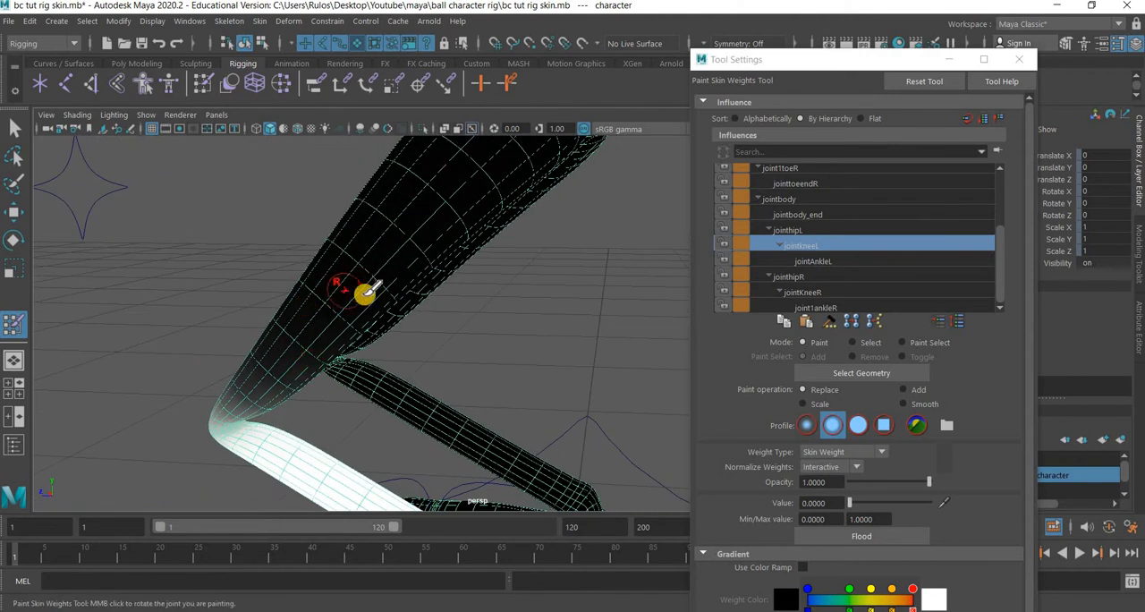
{"action": "left_click_drag", "start_coordinate": [281, 404], "coordinate": [510, 260], "text": "alt"}
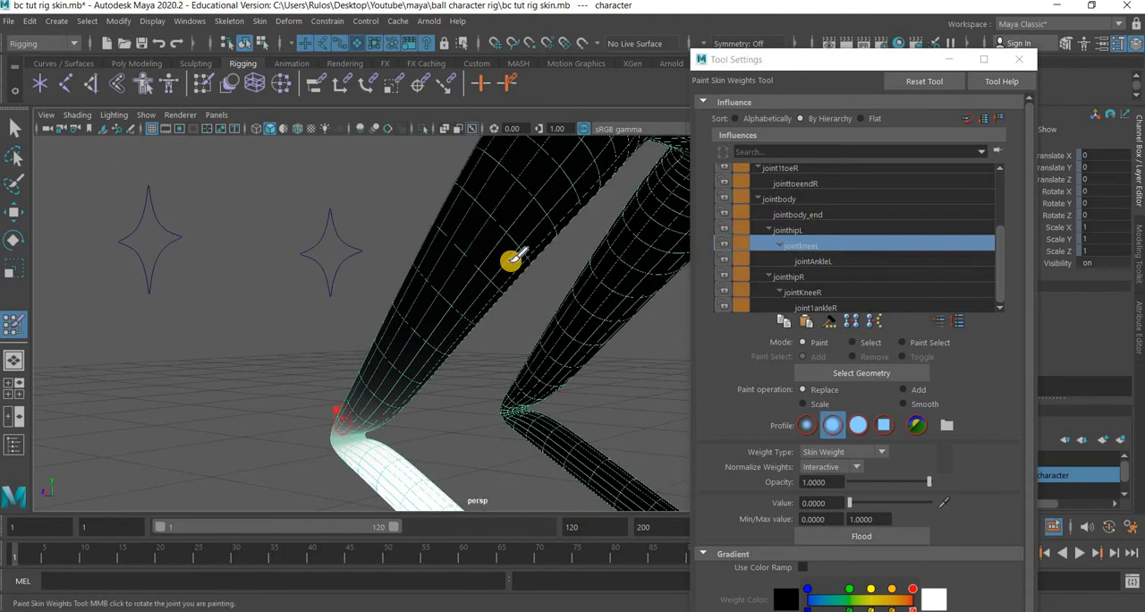
{"action": "middle_click_drag", "start_coordinate": [431, 383], "coordinate": [506, 266], "text": "alt"}
Continue painting jointkneeL weights around the left knee bend from several angles to clean the crease.
{"action": "scroll", "coordinate": [506, 265], "scroll_direction": "up", "scroll_amount": 3}
{"action": "scroll", "coordinate": [484, 319], "scroll_direction": "up", "scroll_amount": 3}
{"action": "middle_click_drag", "start_coordinate": [530, 203], "coordinate": [486, 301], "text": "alt"}
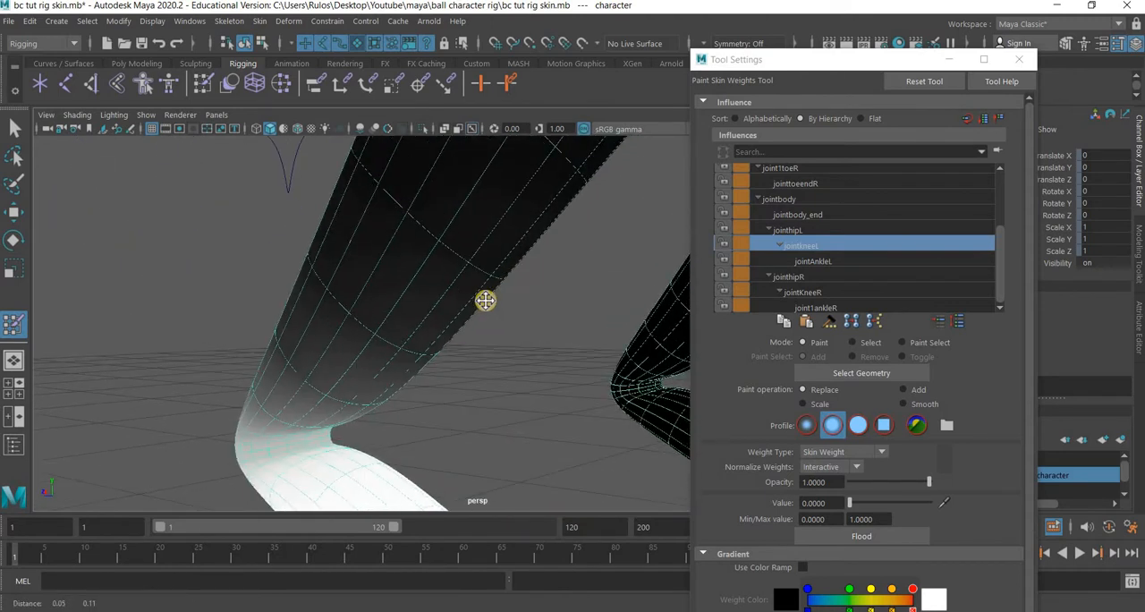
{"action": "mouse_move", "coordinate": [485, 300]}
{"action": "left_mouse_down", "text": "alt"}
{"action": "mouse_move", "coordinate": [366, 230]}
{"action": "mouse_move", "coordinate": [429, 271]}
{"action": "left_mouse_up", "text": "alt"}
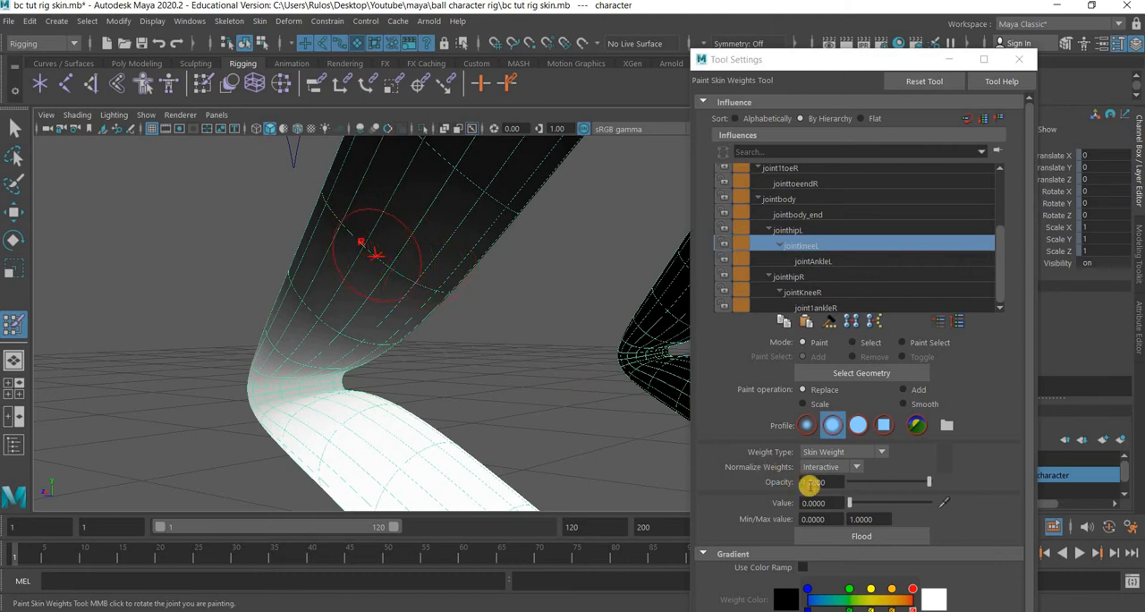
{"action": "left_click_drag", "start_coordinate": [851, 504], "coordinate": [938, 503]}
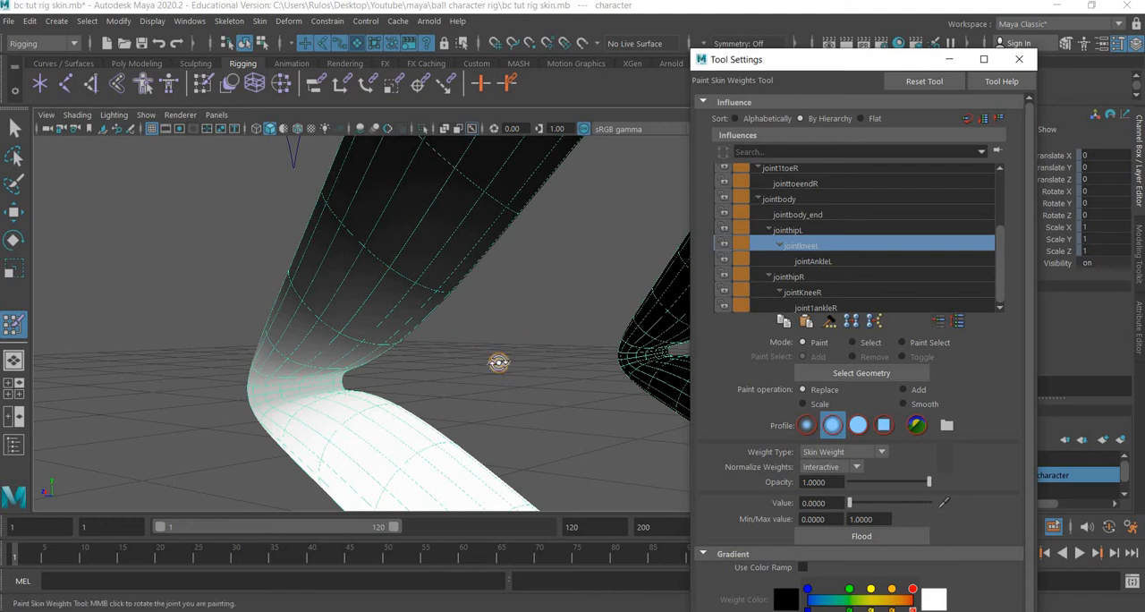
{"action": "mouse_move", "coordinate": [499, 362]}
{"action": "left_mouse_down", "text": "alt"}
{"action": "mouse_move", "coordinate": [543, 368]}
{"action": "mouse_move", "coordinate": [391, 366]}
{"action": "mouse_move", "coordinate": [337, 307]}
{"action": "mouse_move", "coordinate": [179, 250]}
{"action": "mouse_move", "coordinate": [271, 276]}
{"action": "mouse_move", "coordinate": [332, 211]}
{"action": "mouse_move", "coordinate": [263, 173]}
{"action": "mouse_move", "coordinate": [335, 187]}
{"action": "mouse_move", "coordinate": [265, 158]}
{"action": "mouse_move", "coordinate": [412, 245]}
{"action": "left_mouse_up", "text": "alt"}
{"action": "middle_click_drag", "start_coordinate": [293, 198], "coordinate": [386, 271], "text": "alt"}
{"action": "left_click_drag", "start_coordinate": [497, 336], "coordinate": [299, 283]}
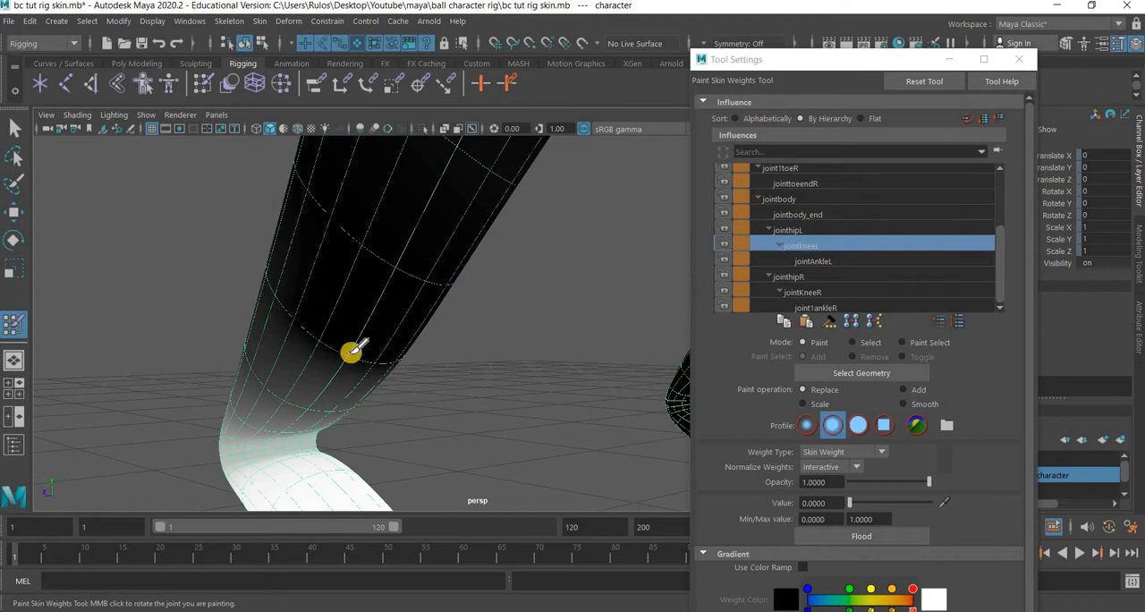
{"action": "middle_click_drag", "start_coordinate": [353, 351], "coordinate": [410, 302], "text": "alt"}
{"action": "mouse_move", "coordinate": [410, 302]}
{"action": "left_mouse_down", "text": "alt"}
{"action": "mouse_move", "coordinate": [337, 284]}
{"action": "mouse_move", "coordinate": [399, 292]}
{"action": "mouse_move", "coordinate": [242, 291]}
{"action": "mouse_move", "coordinate": [171, 261]}
{"action": "left_mouse_up", "text": "alt"}
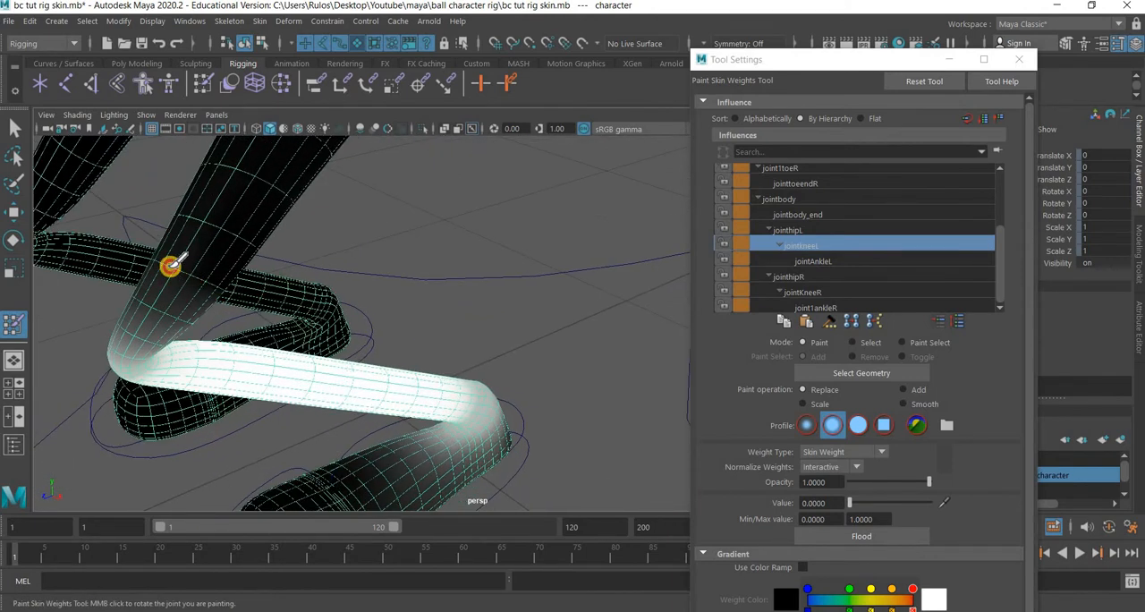
{"action": "mouse_move", "coordinate": [459, 273]}
{"action": "left_mouse_down", "text": "alt"}
{"action": "mouse_move", "coordinate": [440, 274]}
{"action": "mouse_move", "coordinate": [486, 294]}
{"action": "mouse_move", "coordinate": [340, 289]}
{"action": "mouse_move", "coordinate": [418, 319]}
{"action": "mouse_move", "coordinate": [448, 347]}
{"action": "mouse_move", "coordinate": [406, 335]}
{"action": "mouse_move", "coordinate": [411, 300]}
{"action": "mouse_move", "coordinate": [373, 267]}
{"action": "mouse_move", "coordinate": [527, 325]}
{"action": "mouse_move", "coordinate": [511, 338]}
{"action": "mouse_move", "coordinate": [384, 263]}
{"action": "mouse_move", "coordinate": [440, 310]}
{"action": "mouse_move", "coordinate": [463, 314]}
{"action": "mouse_move", "coordinate": [361, 299]}
{"action": "left_mouse_up", "text": "alt"}
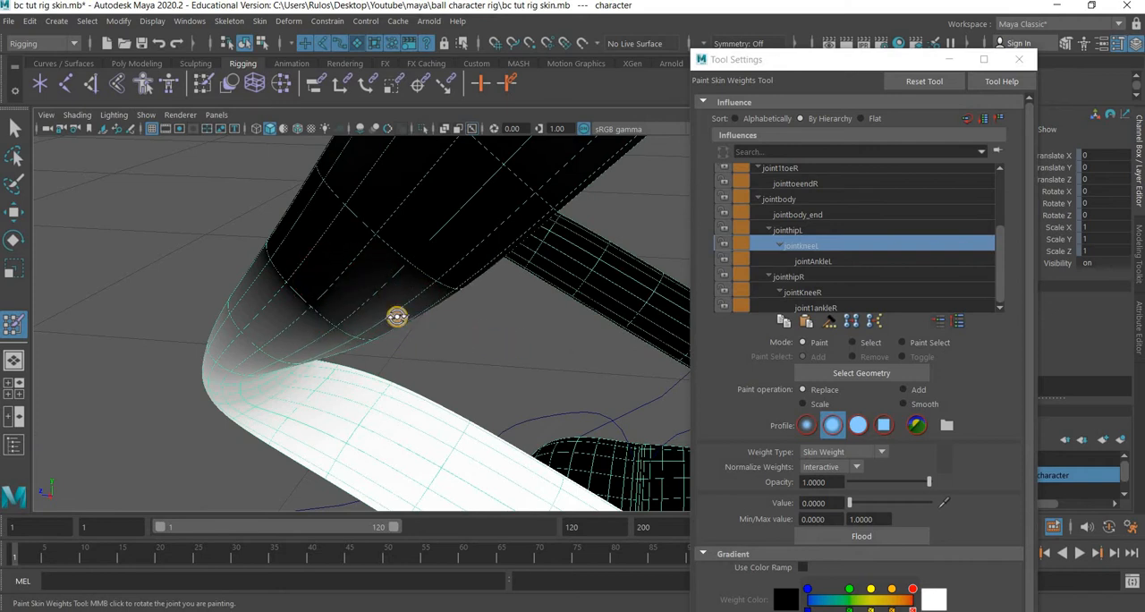
Paint more jointkneeL weights at value 0 along the thigh side of the left knee bend, orbiting around it.
{"action": "mouse_move", "coordinate": [397, 316]}
{"action": "left_mouse_down", "text": "alt"}
{"action": "mouse_move", "coordinate": [409, 307]}
{"action": "mouse_move", "coordinate": [448, 316]}
{"action": "left_mouse_up", "text": "alt"}
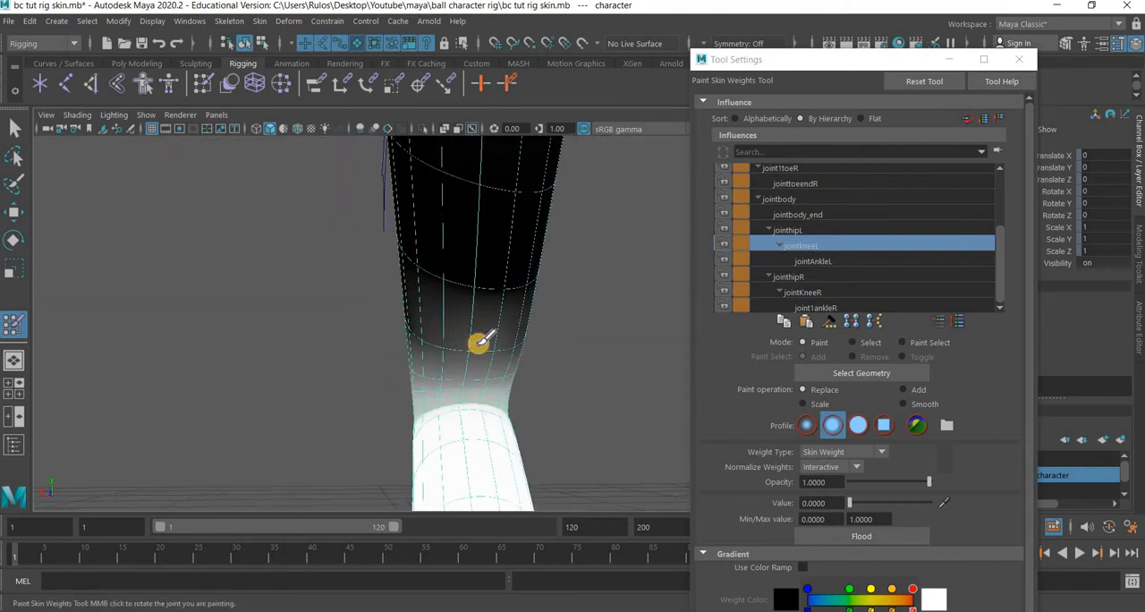
{"action": "mouse_move", "coordinate": [587, 333]}
{"action": "left_mouse_down", "text": "alt"}
{"action": "mouse_move", "coordinate": [529, 336]}
{"action": "mouse_move", "coordinate": [613, 285]}
{"action": "mouse_move", "coordinate": [635, 304]}
{"action": "left_mouse_up", "text": "alt"}
{"action": "mouse_move", "coordinate": [561, 337]}
{"action": "left_mouse_down"}
{"action": "mouse_move", "coordinate": [543, 334]}
{"action": "mouse_move", "coordinate": [647, 297]}
{"action": "left_mouse_up"}
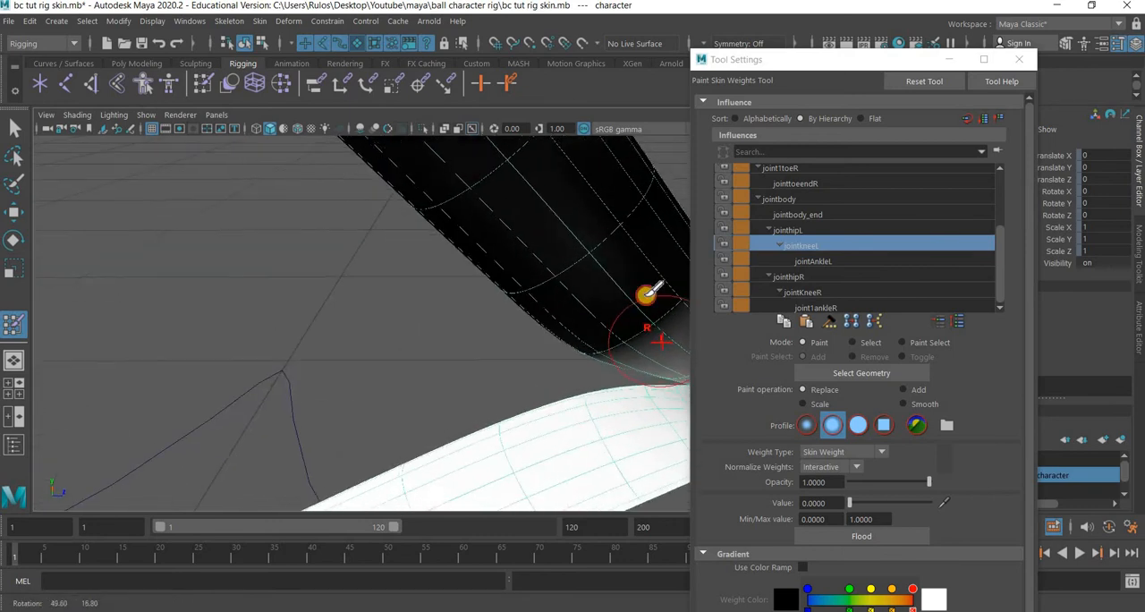
{"action": "left_click_drag", "start_coordinate": [384, 289], "coordinate": [289, 286], "text": "alt"}
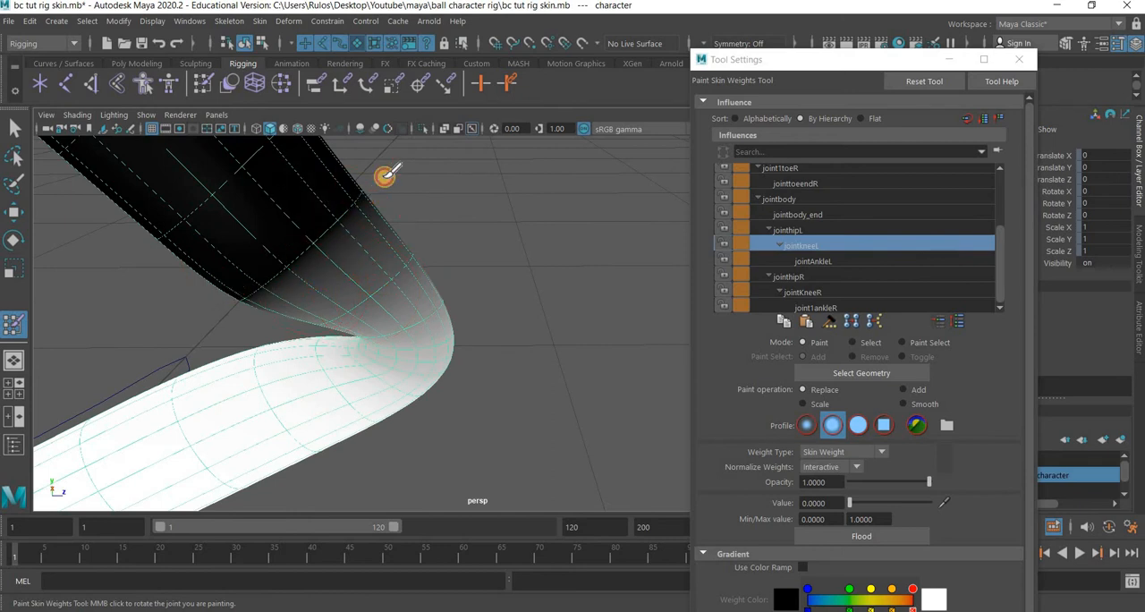
{"action": "mouse_move", "coordinate": [378, 254]}
{"action": "left_mouse_down", "text": "alt"}
{"action": "mouse_move", "coordinate": [519, 229]}
{"action": "mouse_move", "coordinate": [468, 223]}
{"action": "left_mouse_up", "text": "alt"}
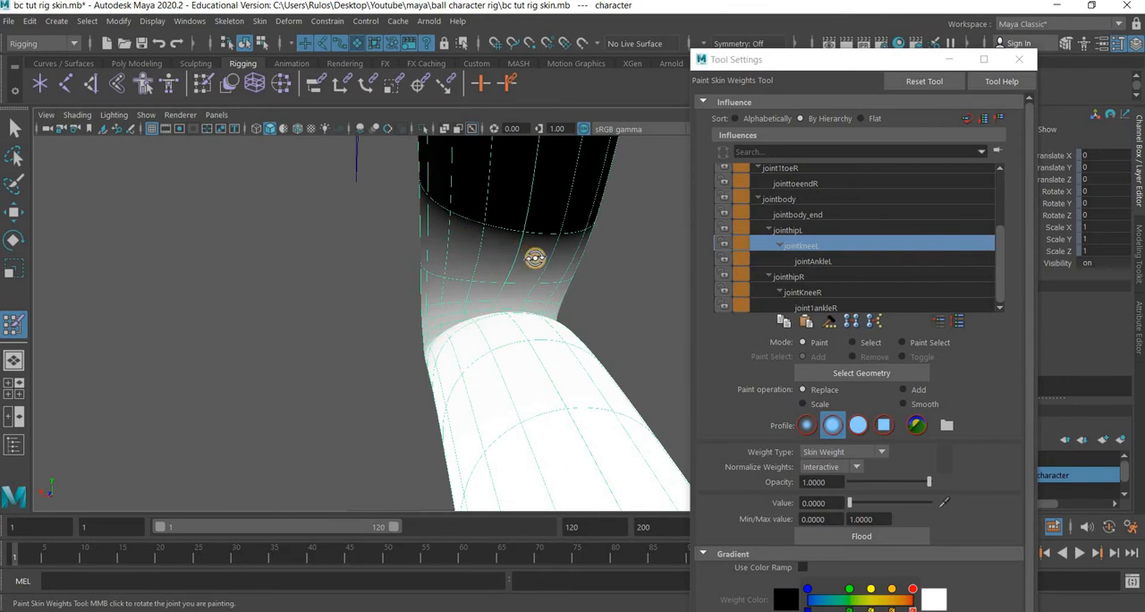
{"action": "left_click_drag", "start_coordinate": [534, 259], "coordinate": [555, 205], "text": "alt"}
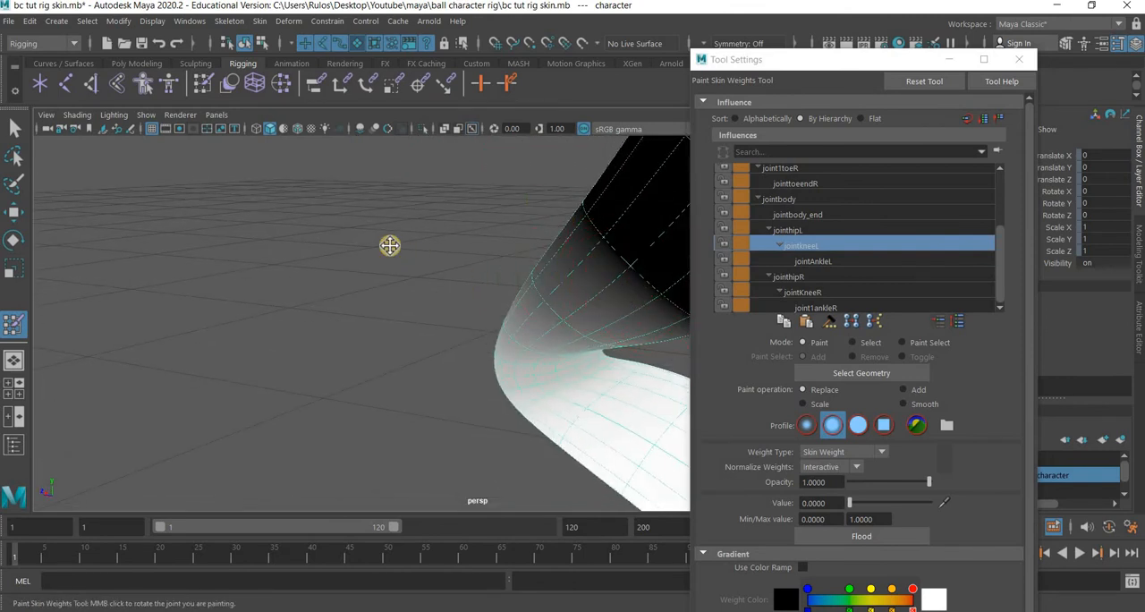
{"action": "left_click_drag", "start_coordinate": [389, 246], "coordinate": [217, 201], "text": "alt"}
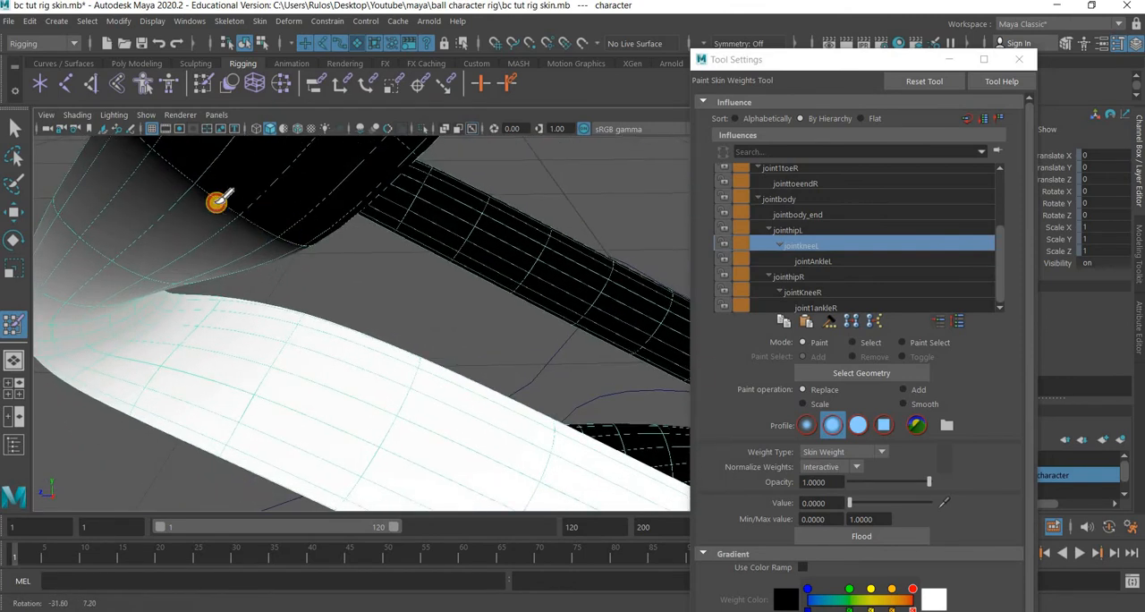
Reselect the character mesh and reopen the Paint Skin Weights tool settings.
{"action": "middle_click", "coordinate": [256, 215]}
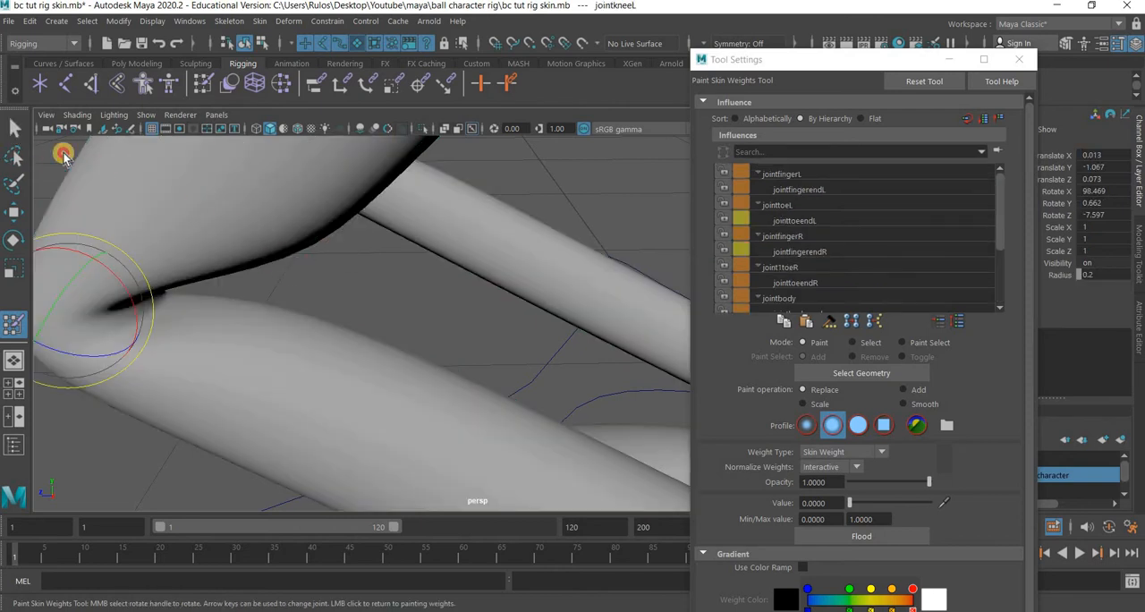
{"action": "key", "text": "q"}
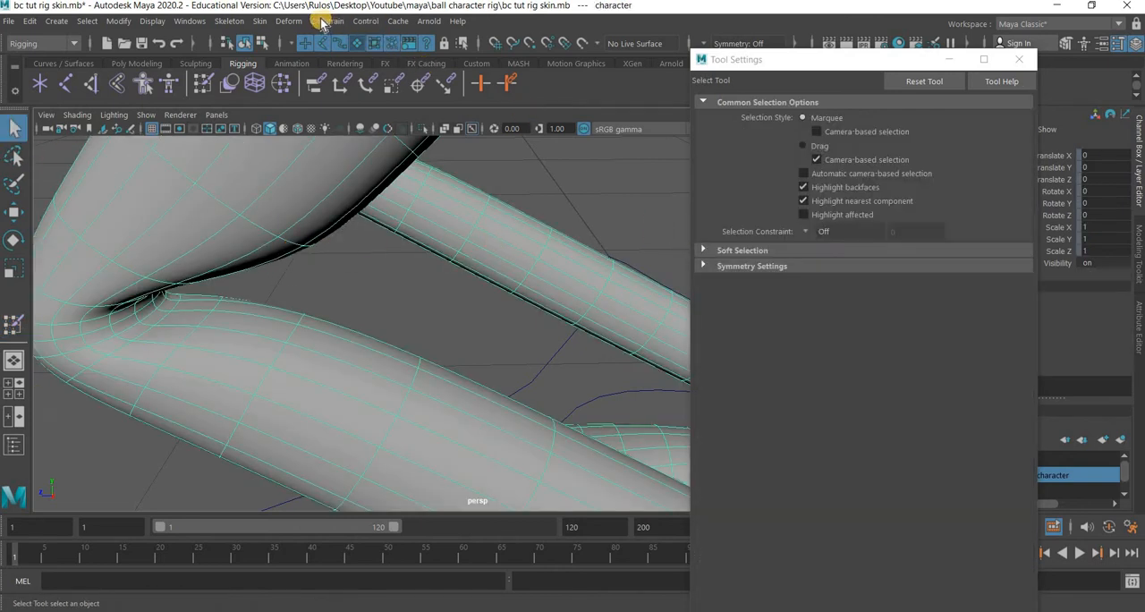
{"action": "left_click", "coordinate": [259, 20]}
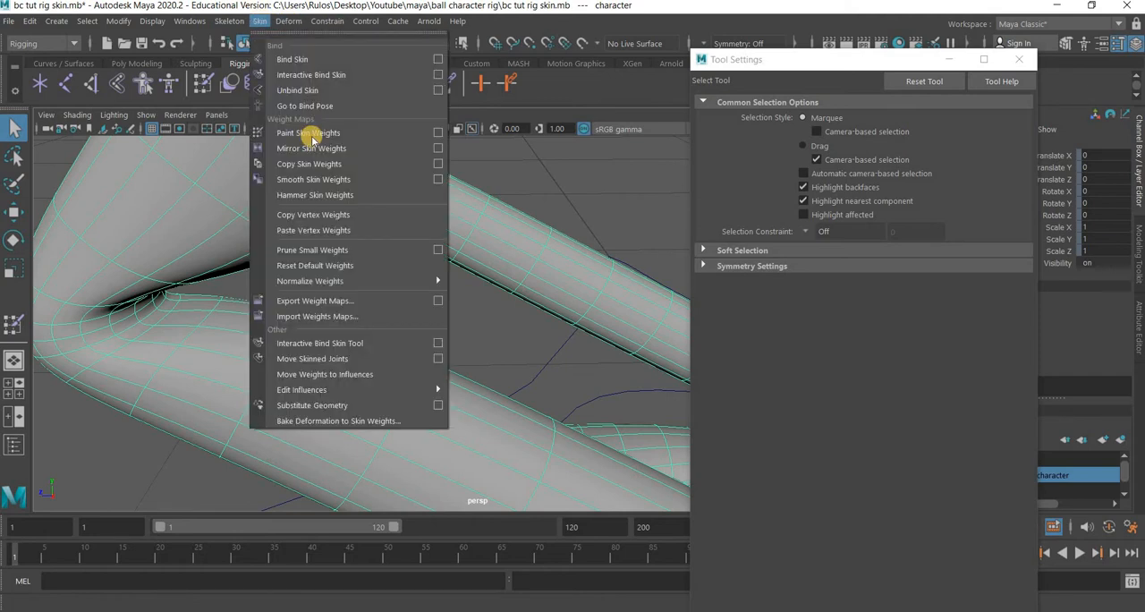
{"action": "left_click", "coordinate": [439, 133]}
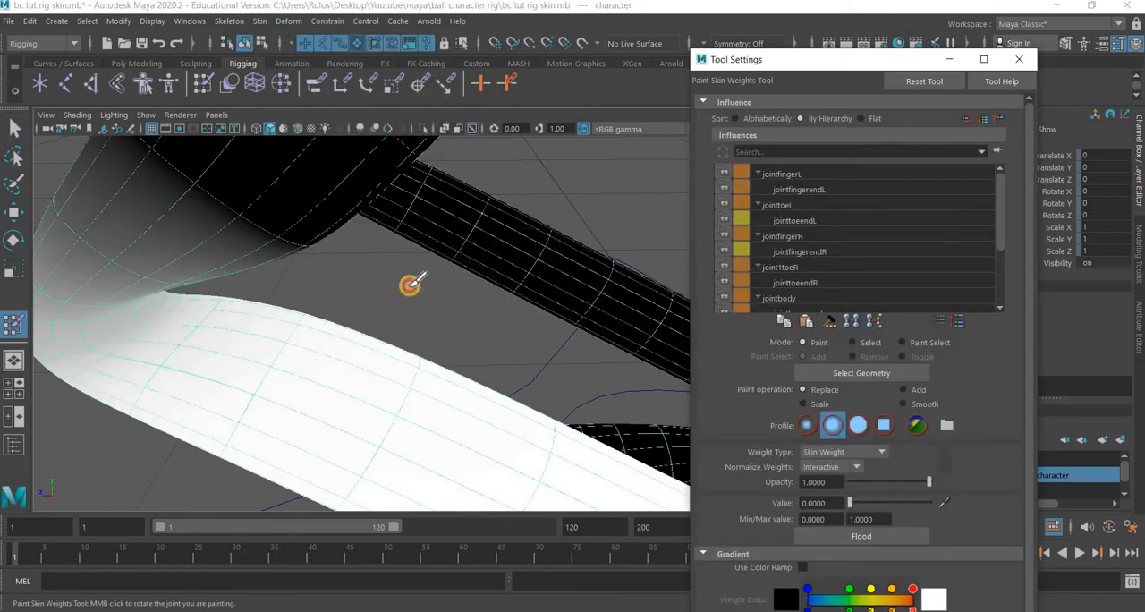
{"action": "left_click_drag", "start_coordinate": [410, 285], "coordinate": [414, 233], "text": "alt"}
{"action": "scroll", "coordinate": [414, 275], "scroll_direction": "down", "scroll_amount": 5}
{"action": "mouse_move", "coordinate": [413, 283]}
{"action": "left_mouse_down", "text": "alt"}
{"action": "mouse_move", "coordinate": [432, 289]}
{"action": "mouse_move", "coordinate": [407, 292]}
{"action": "left_mouse_up", "text": "alt"}
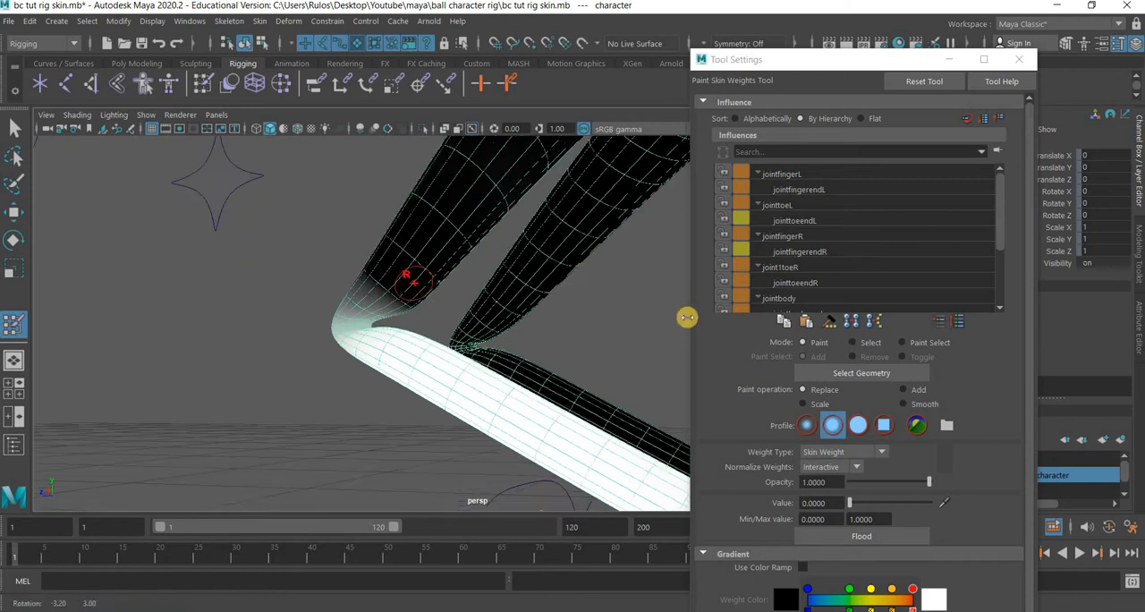
{"action": "scroll", "coordinate": [841, 247], "scroll_direction": "down", "scroll_amount": 2}
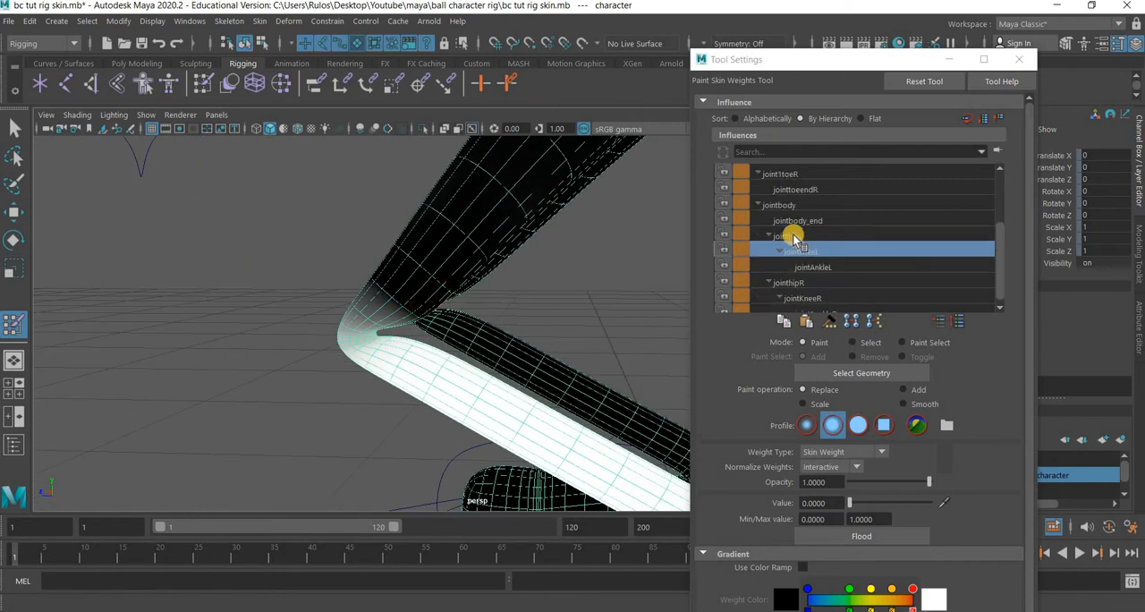
Select the jointhipL influence and paint it to value 0 on the lower leg below the left knee.
{"action": "left_click_drag", "start_coordinate": [584, 252], "coordinate": [419, 388], "text": "alt"}
{"action": "scroll", "coordinate": [528, 244], "scroll_direction": "up", "scroll_amount": 5}
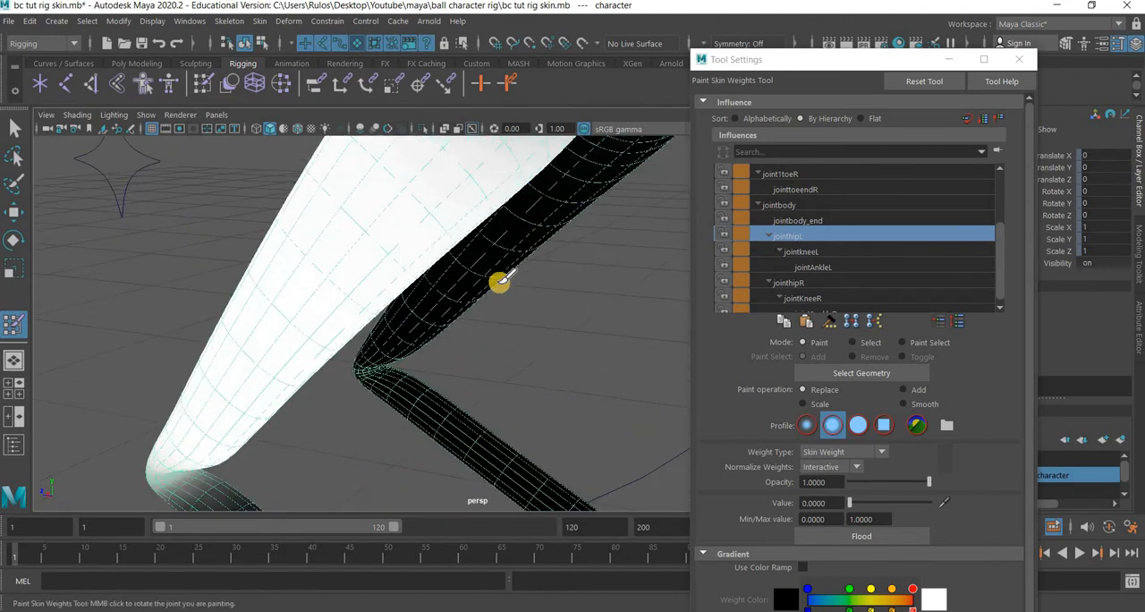
{"action": "middle_click_drag", "start_coordinate": [207, 478], "coordinate": [379, 299], "text": "alt"}
{"action": "scroll", "coordinate": [381, 300], "scroll_direction": "up", "scroll_amount": 5}
{"action": "mouse_move", "coordinate": [459, 301]}
{"action": "left_mouse_down", "text": "alt"}
{"action": "mouse_move", "coordinate": [409, 288]}
{"action": "mouse_move", "coordinate": [347, 342]}
{"action": "left_mouse_up", "text": "alt"}
{"action": "mouse_move", "coordinate": [305, 287]}
{"action": "left_mouse_down"}
{"action": "mouse_move", "coordinate": [256, 297]}
{"action": "mouse_move", "coordinate": [253, 310]}
{"action": "mouse_move", "coordinate": [265, 260]}
{"action": "mouse_move", "coordinate": [271, 307]}
{"action": "left_mouse_up"}
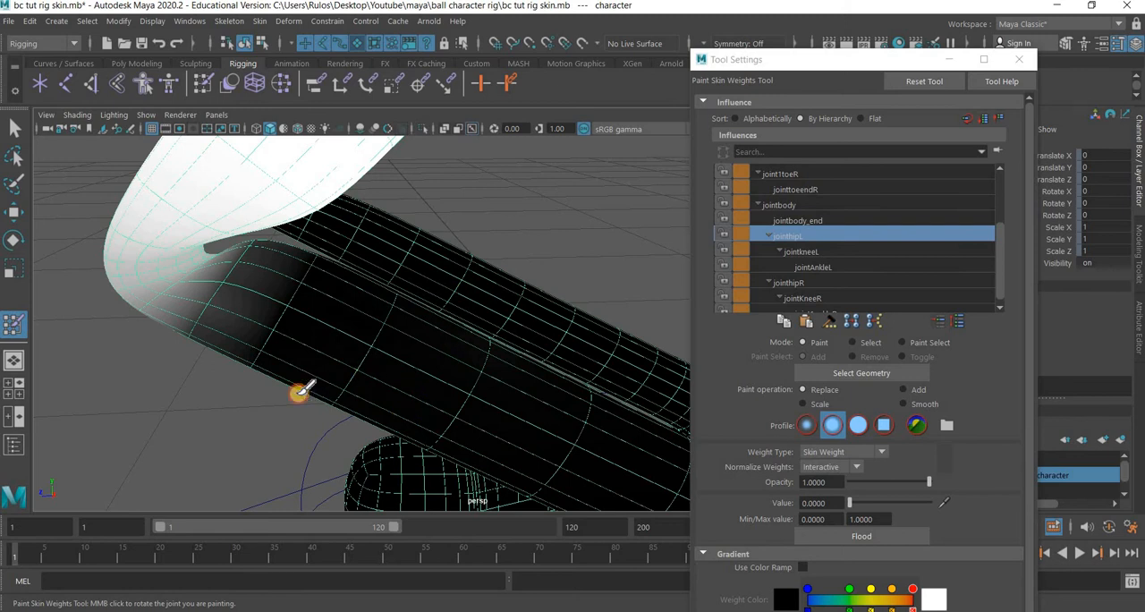
{"action": "mouse_move", "coordinate": [417, 366]}
{"action": "left_mouse_down", "text": "alt"}
{"action": "mouse_move", "coordinate": [534, 327]}
{"action": "mouse_move", "coordinate": [322, 276]}
{"action": "mouse_move", "coordinate": [379, 241]}
{"action": "mouse_move", "coordinate": [355, 235]}
{"action": "mouse_move", "coordinate": [428, 253]}
{"action": "left_mouse_up", "text": "alt"}
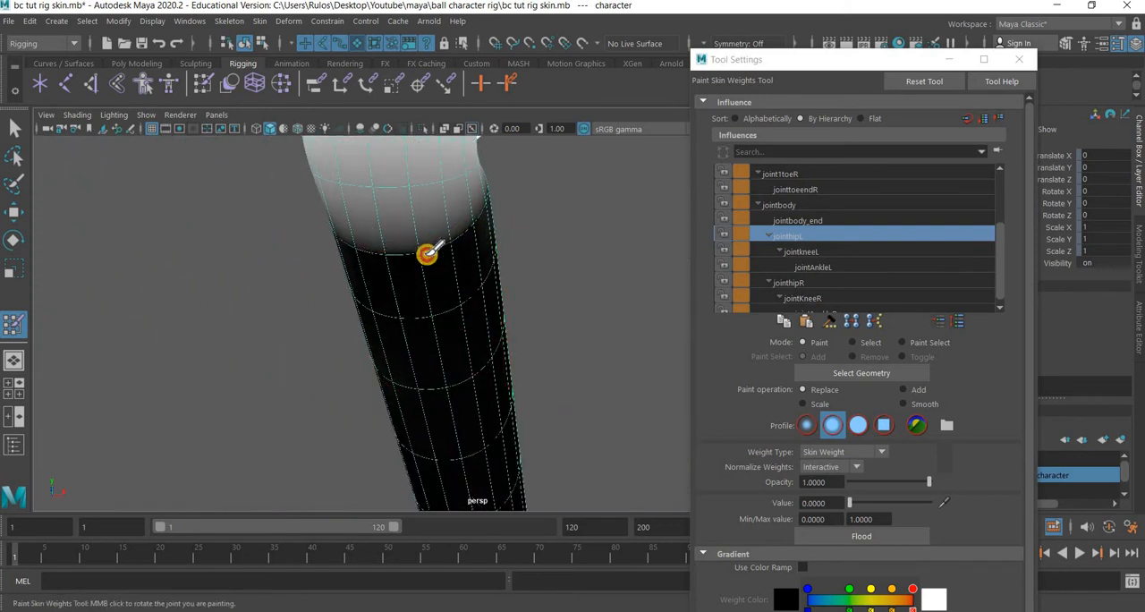
{"action": "left_click_drag", "start_coordinate": [431, 311], "coordinate": [603, 324], "text": "alt"}
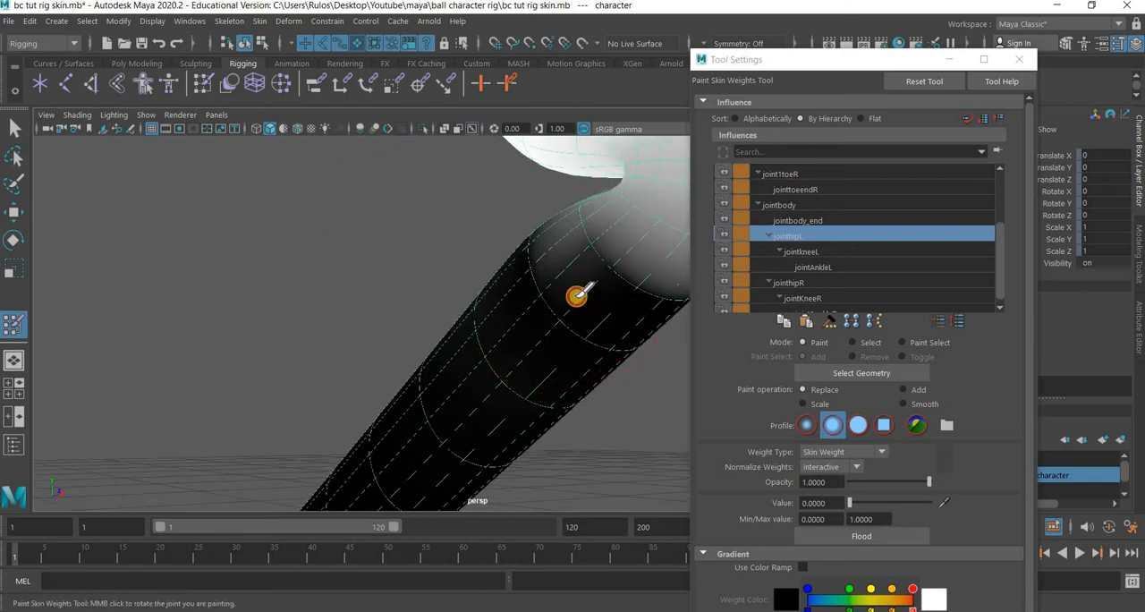
{"action": "mouse_move", "coordinate": [476, 384]}
{"action": "left_mouse_down", "text": "alt"}
{"action": "mouse_move", "coordinate": [245, 343]}
{"action": "mouse_move", "coordinate": [251, 310]}
{"action": "mouse_move", "coordinate": [235, 349]}
{"action": "mouse_move", "coordinate": [384, 325]}
{"action": "left_mouse_up", "text": "alt"}
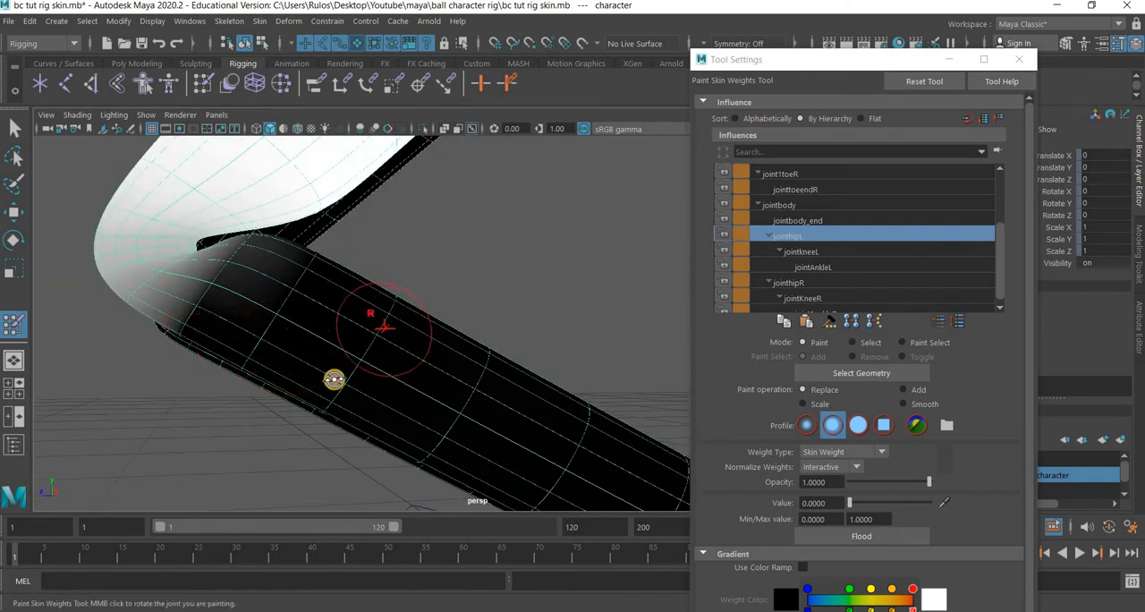
{"action": "mouse_move", "coordinate": [332, 379]}
{"action": "left_mouse_down", "text": "alt"}
{"action": "mouse_move", "coordinate": [391, 389]}
{"action": "mouse_move", "coordinate": [138, 307]}
{"action": "left_mouse_up", "text": "alt"}
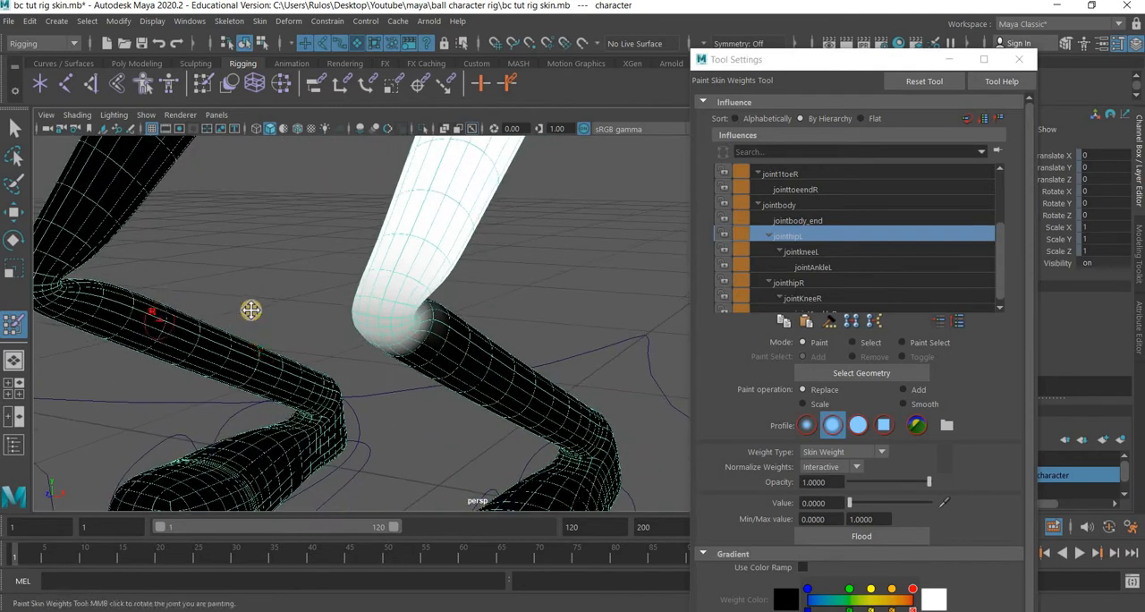
{"action": "mouse_move", "coordinate": [560, 354]}
{"action": "left_mouse_down", "text": "alt"}
{"action": "mouse_move", "coordinate": [475, 352]}
{"action": "mouse_move", "coordinate": [39, 232]}
{"action": "left_mouse_up", "text": "alt"}
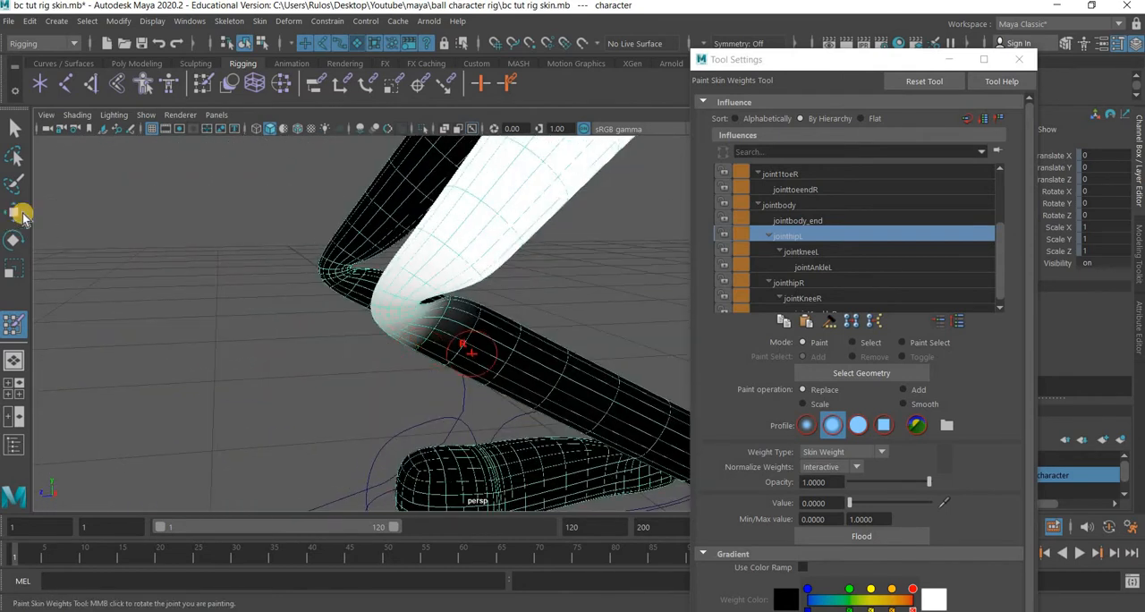
Switch to the Move tool and the side view to inspect the left knee's bend in wireframe.
{"action": "left_click", "coordinate": [13, 212]}
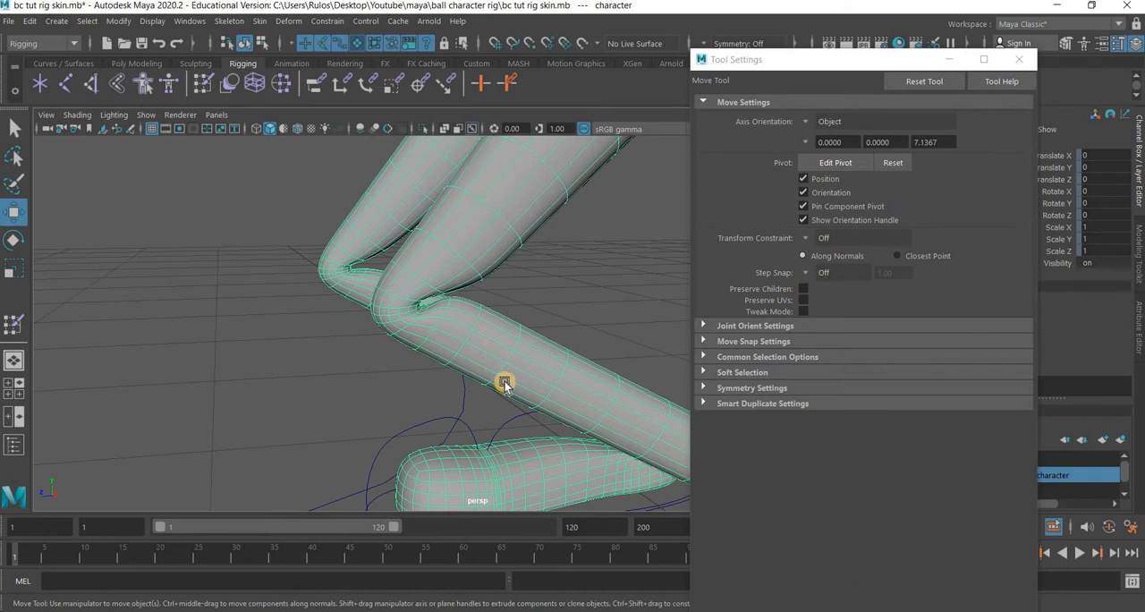
{"action": "key", "text": "space"}
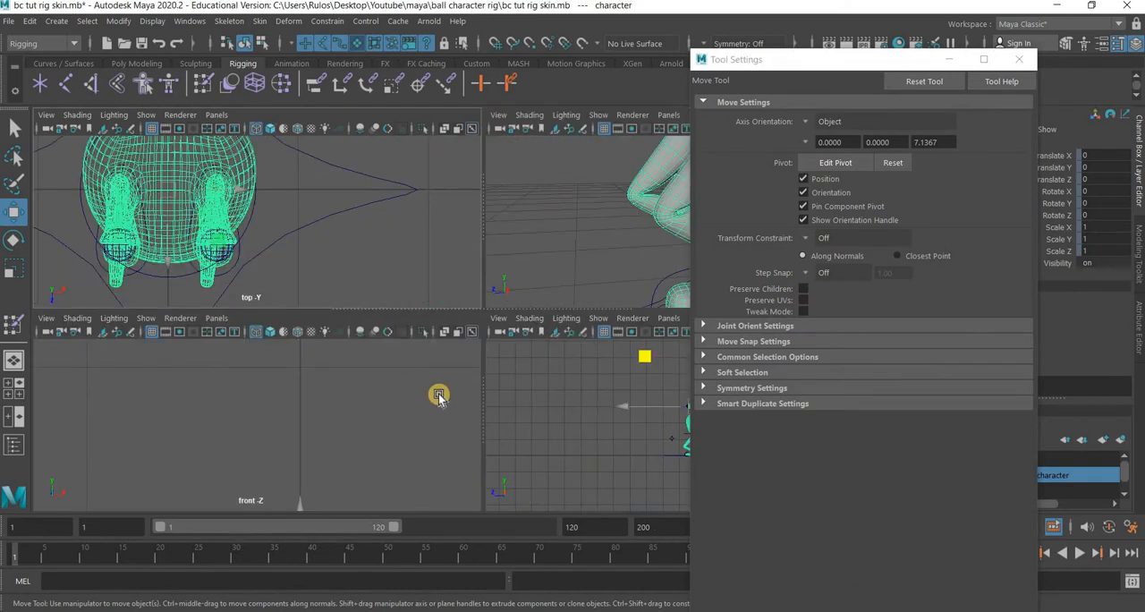
{"action": "key", "text": "space"}
{"action": "scroll", "coordinate": [440, 397], "scroll_direction": "up", "scroll_amount": 8}
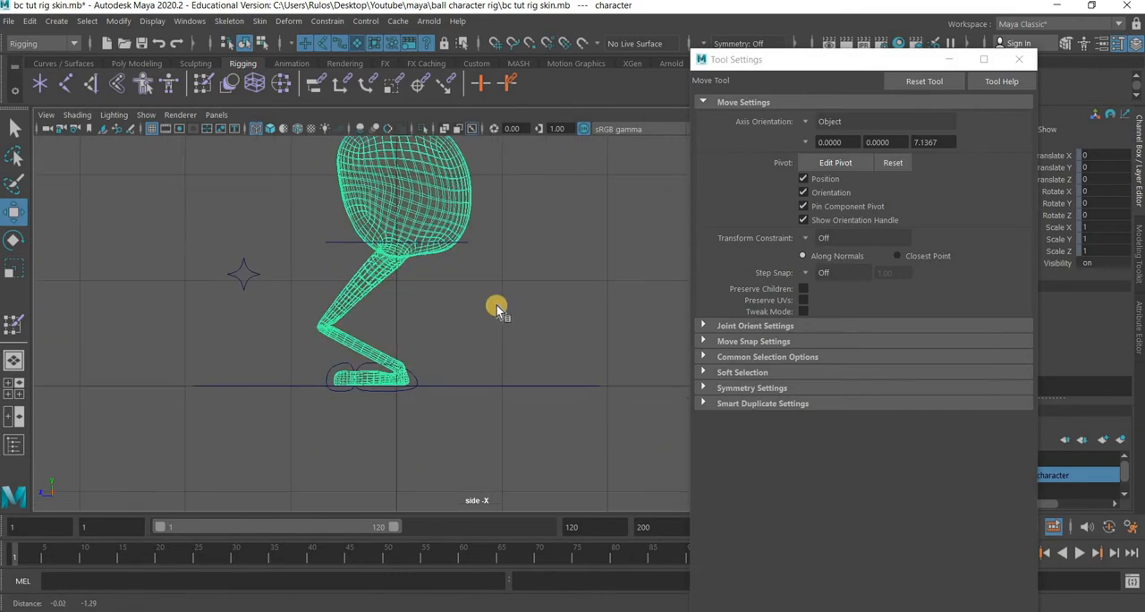
{"action": "key", "text": "space"}
{"action": "key", "text": "space"}
{"action": "left_click_drag", "start_coordinate": [363, 212], "coordinate": [382, 335], "text": "alt"}
{"action": "left_click", "coordinate": [517, 291]}
{"action": "key", "text": "space"}
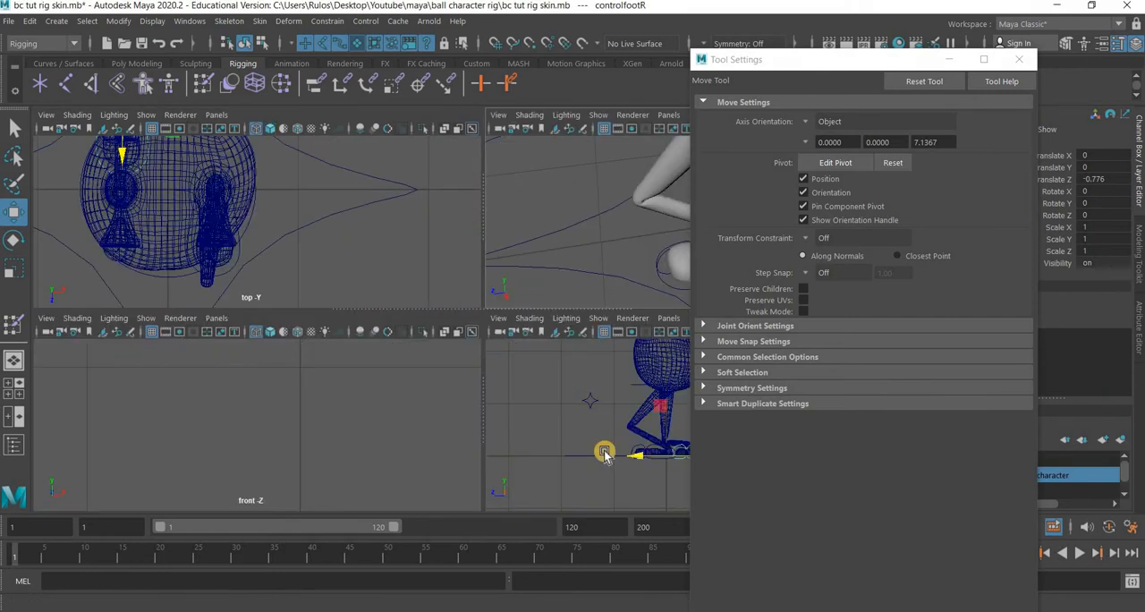
{"action": "key", "text": "space"}
{"action": "scroll", "coordinate": [293, 357], "scroll_direction": "up", "scroll_amount": 2}
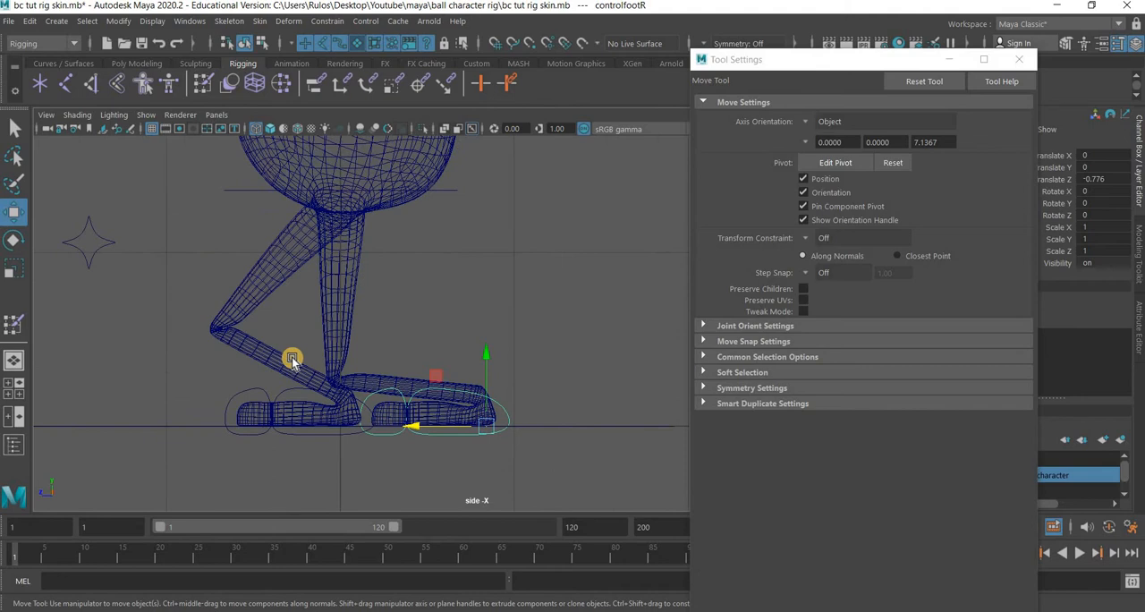
{"action": "scroll", "coordinate": [169, 365], "scroll_direction": "up", "scroll_amount": 3}
{"action": "scroll", "coordinate": [432, 317], "scroll_direction": "up", "scroll_amount": 3}
{"action": "scroll", "coordinate": [432, 318], "scroll_direction": "up", "scroll_amount": 4}
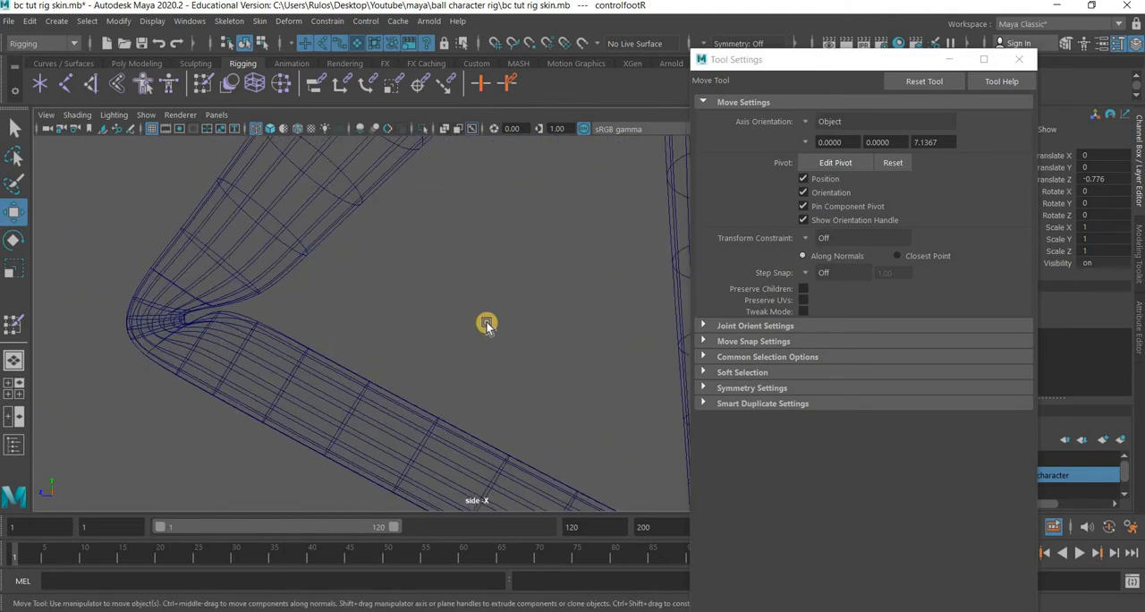
{"action": "scroll", "coordinate": [486, 322], "scroll_direction": "up", "scroll_amount": 4}
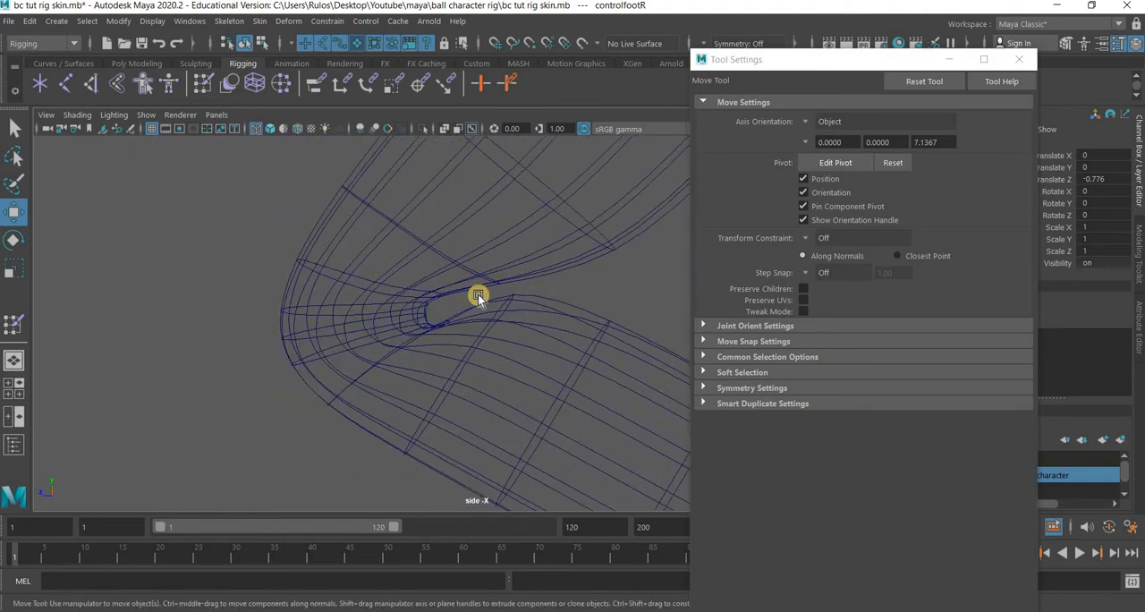
{"action": "scroll", "coordinate": [511, 365], "scroll_direction": "down", "scroll_amount": 6}
{"action": "scroll", "coordinate": [484, 343], "scroll_direction": "up", "scroll_amount": 6}
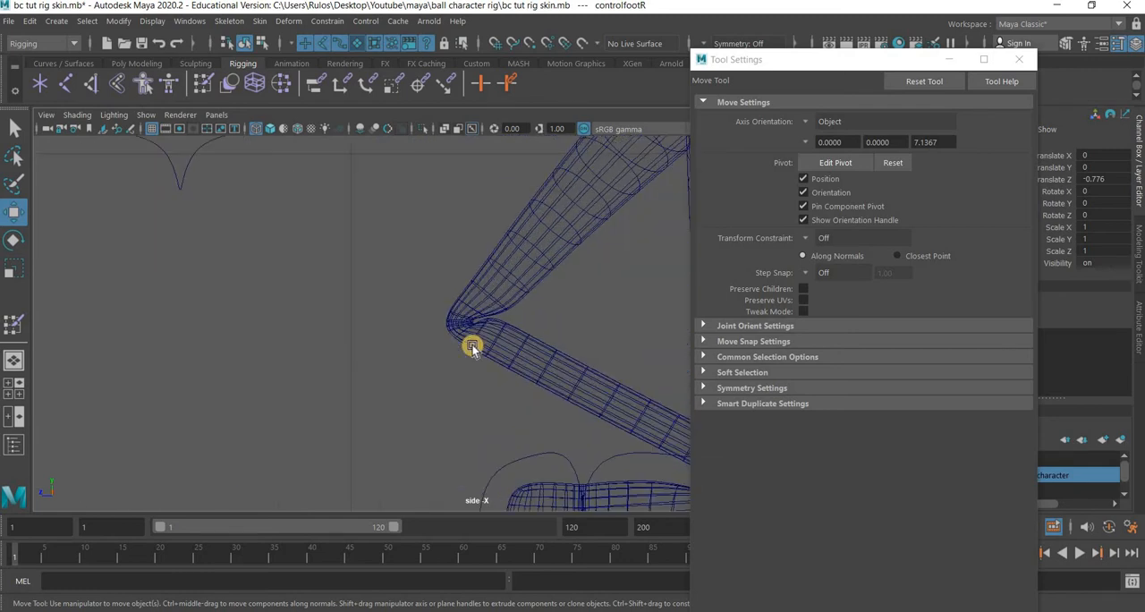
{"action": "scroll", "coordinate": [445, 280], "scroll_direction": "up", "scroll_amount": 3}
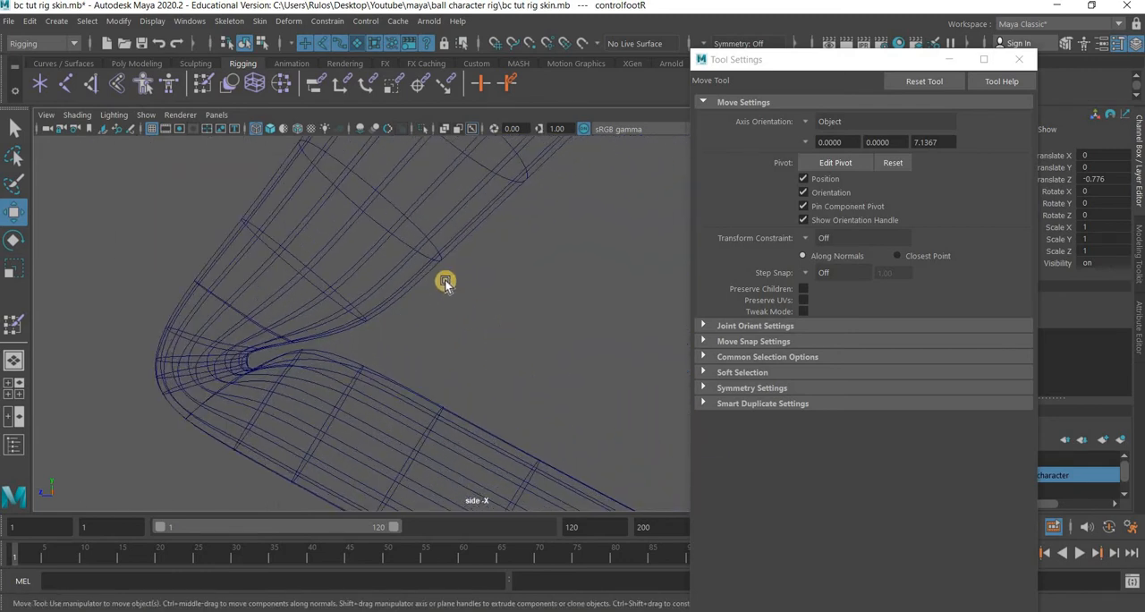
Select the character mesh, close the tool settings and open the Component Editor.
{"action": "left_click", "coordinate": [435, 270]}
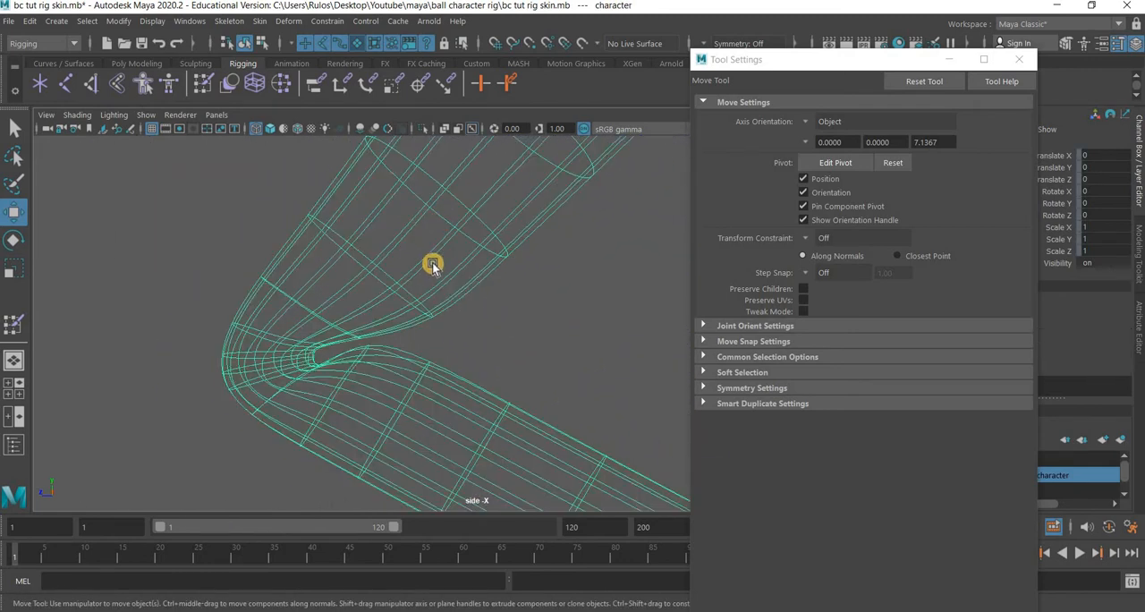
{"action": "left_click", "coordinate": [1020, 59]}
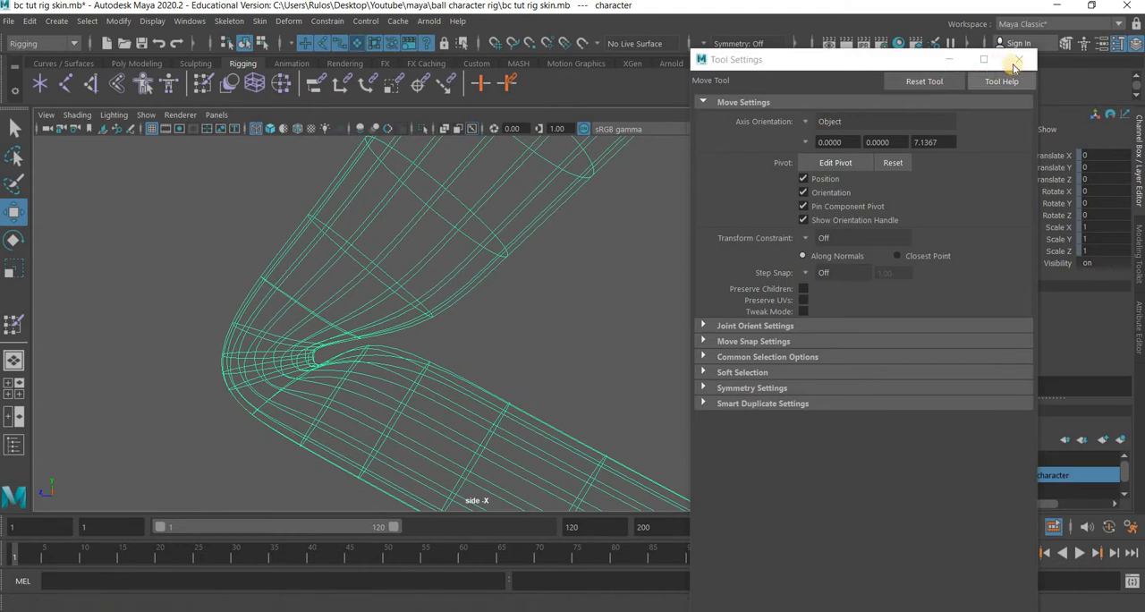
{"action": "left_click", "coordinate": [189, 20]}
{"action": "mouse_move", "coordinate": [300, 80]}
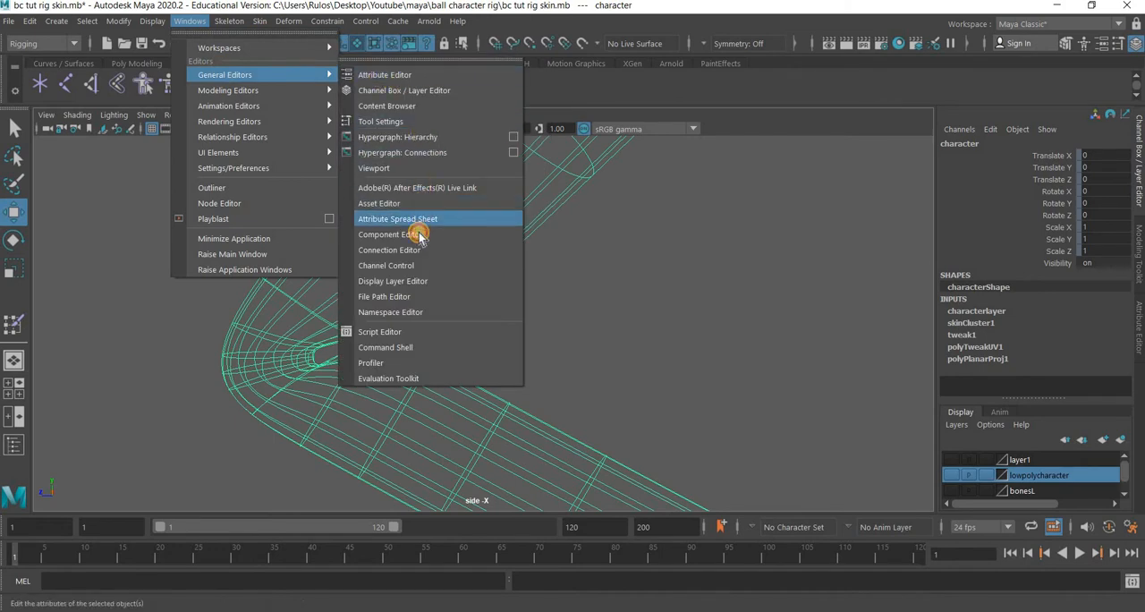
{"action": "left_click", "coordinate": [390, 235]}
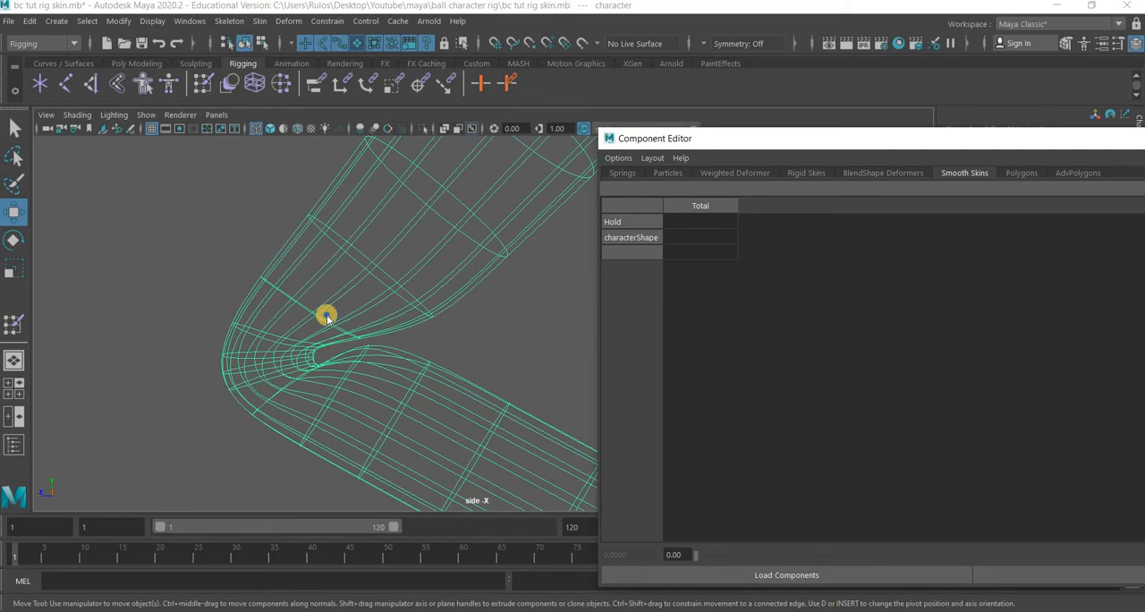
Select the edge loop just above the left knee crease to load it into the Component Editor's Smooth Skins table.
{"action": "right_click_drag", "start_coordinate": [327, 200], "coordinate": [344, 161]}
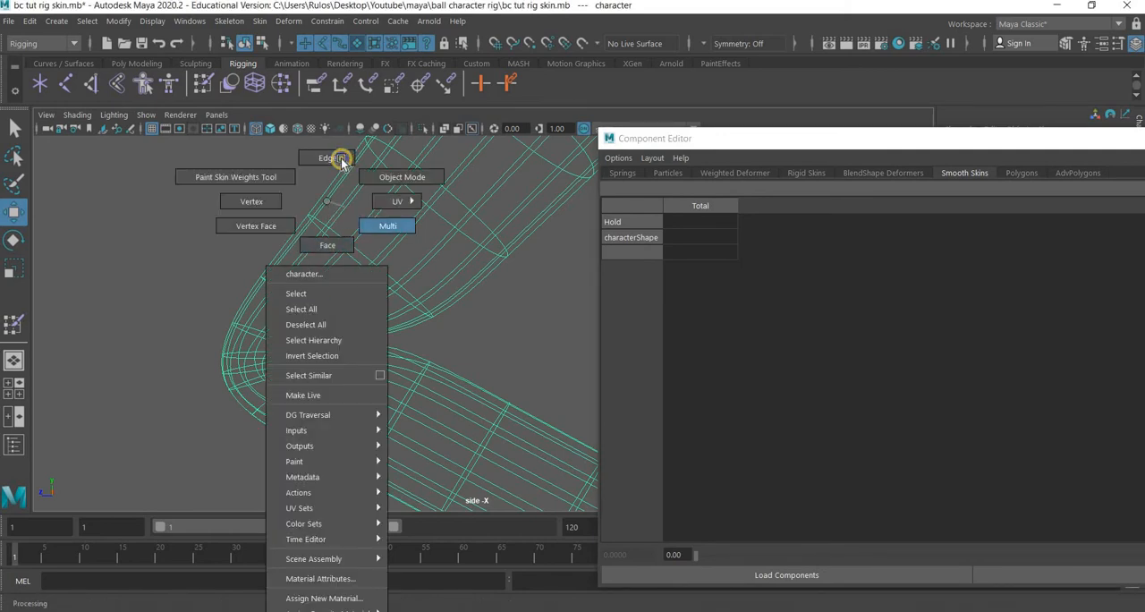
{"action": "left_click", "coordinate": [308, 310]}
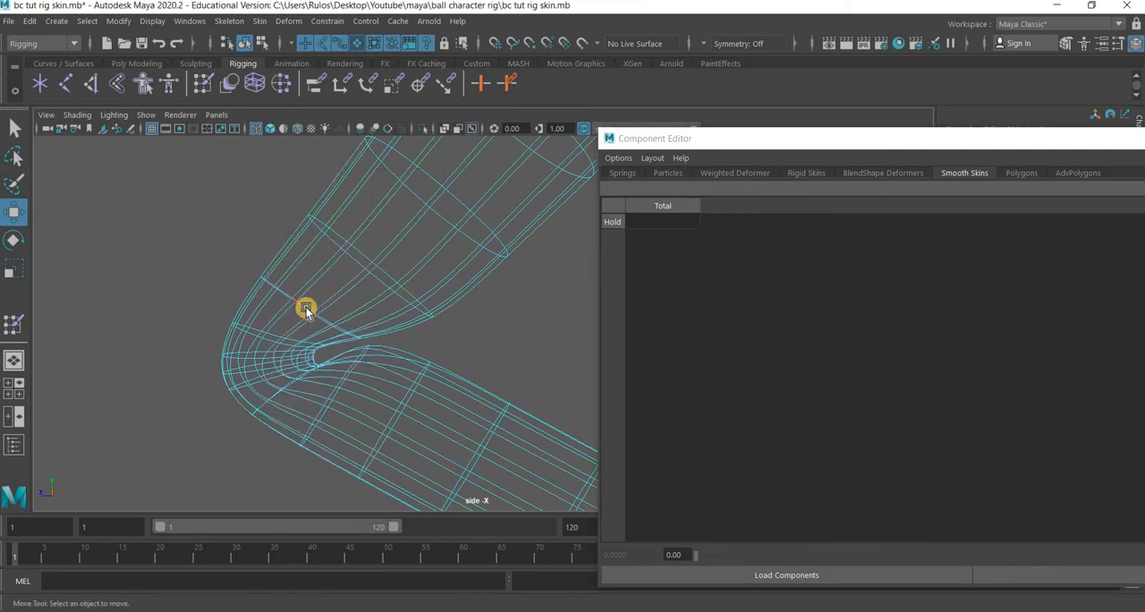
{"action": "double_click", "coordinate": [306, 310]}
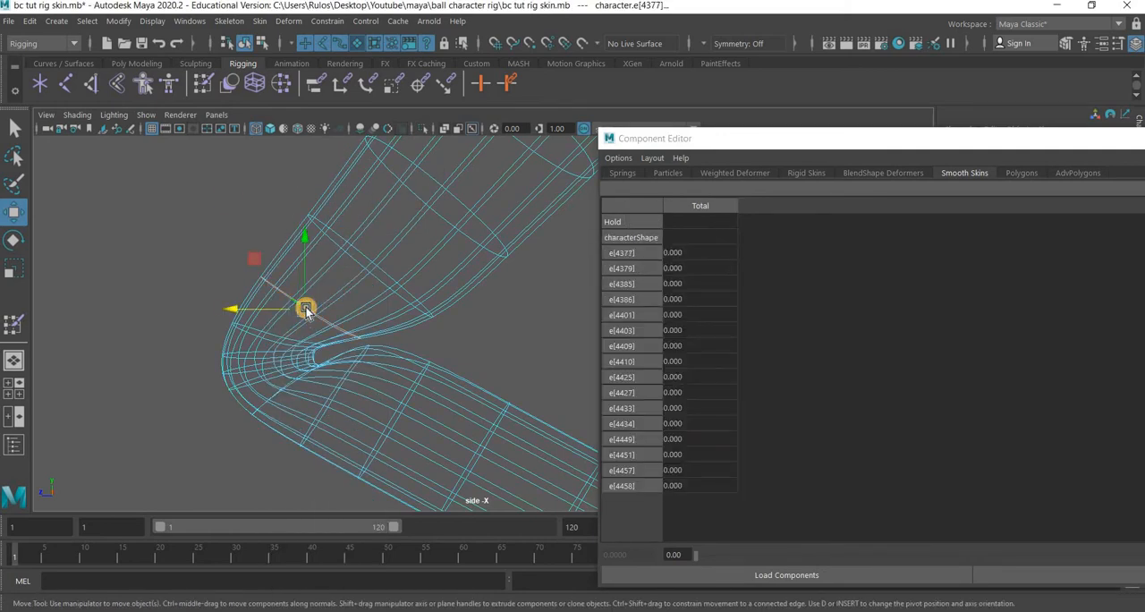
Convert the edge loop above the left knee crease to vertices and select their jointhipL weights.
{"action": "left_click", "coordinate": [87, 20]}
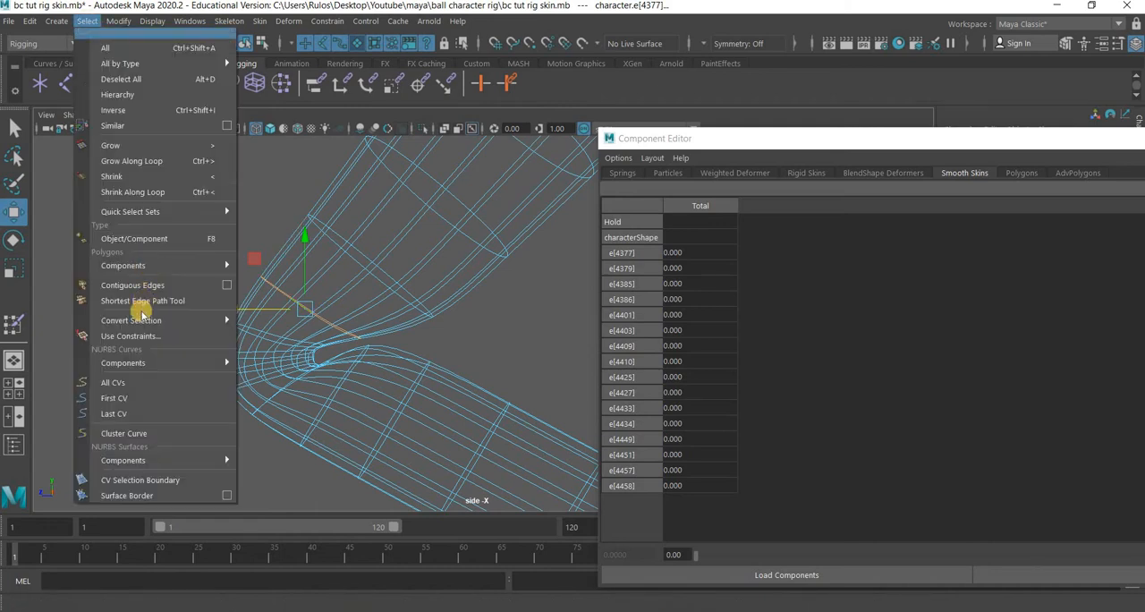
{"action": "mouse_move", "coordinate": [141, 324]}
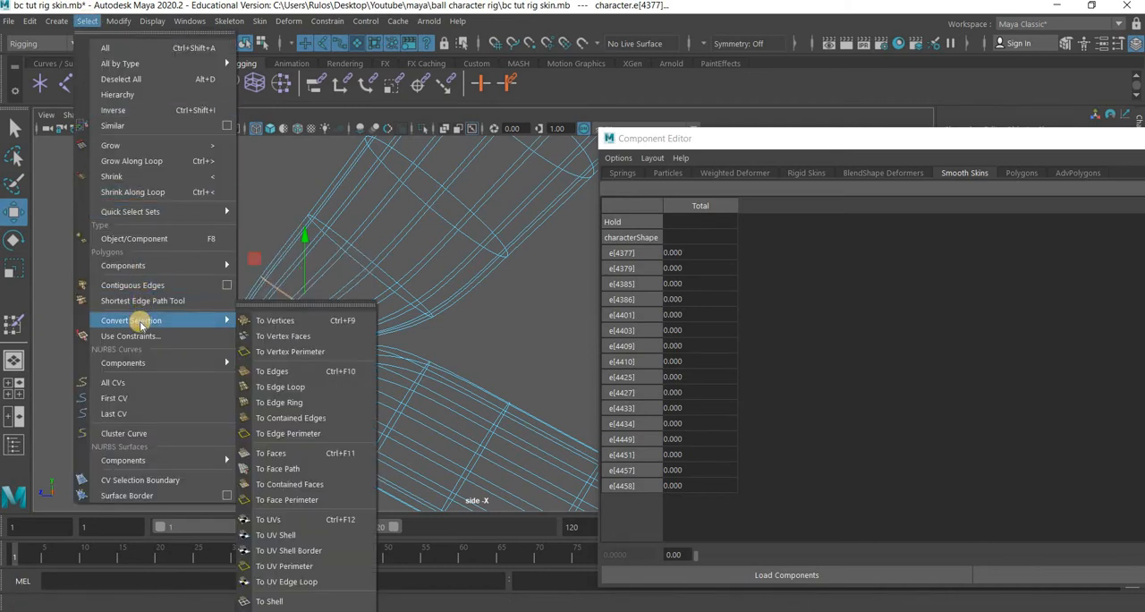
{"action": "left_click", "coordinate": [299, 321]}
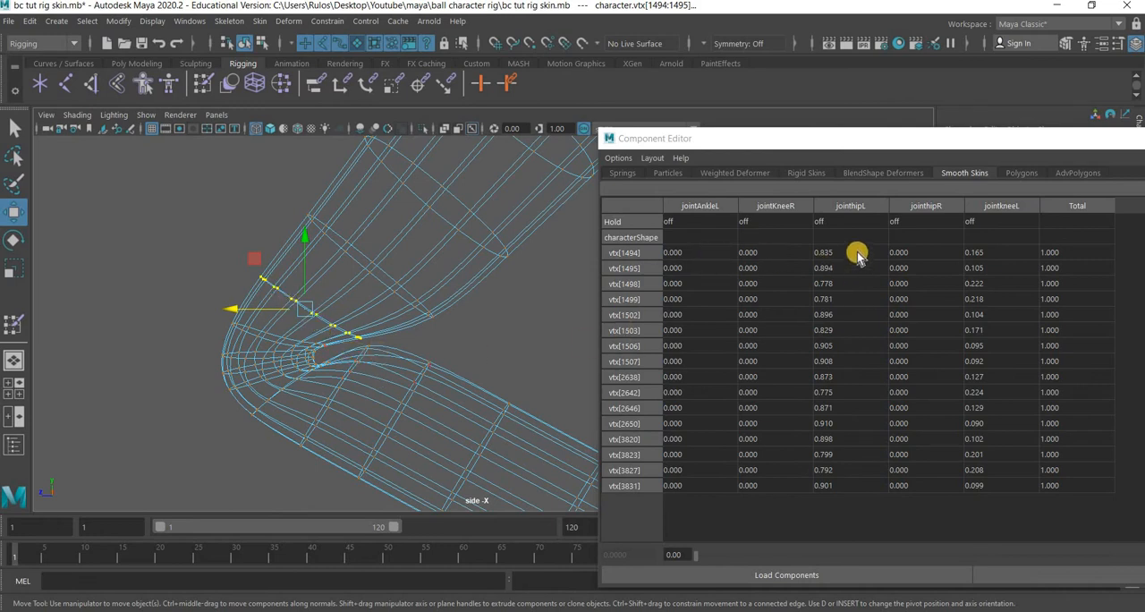
{"action": "left_click_drag", "start_coordinate": [857, 255], "coordinate": [854, 487]}
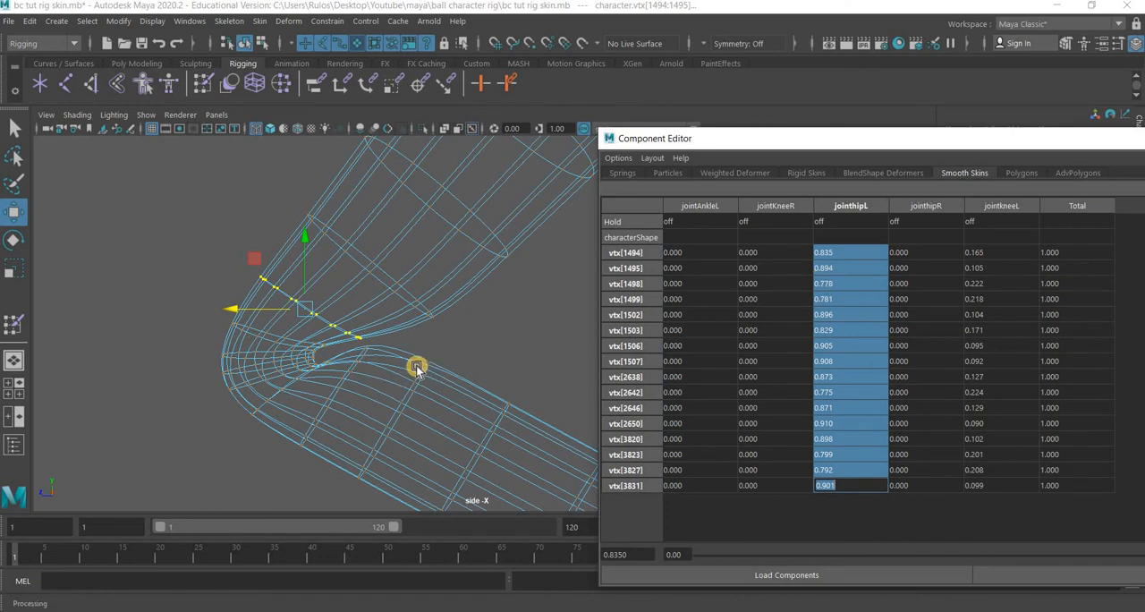
Select the next edge loop further up the thigh as vertices to inspect its skin weights.
{"action": "scroll", "coordinate": [291, 376], "scroll_direction": "up", "scroll_amount": 3}
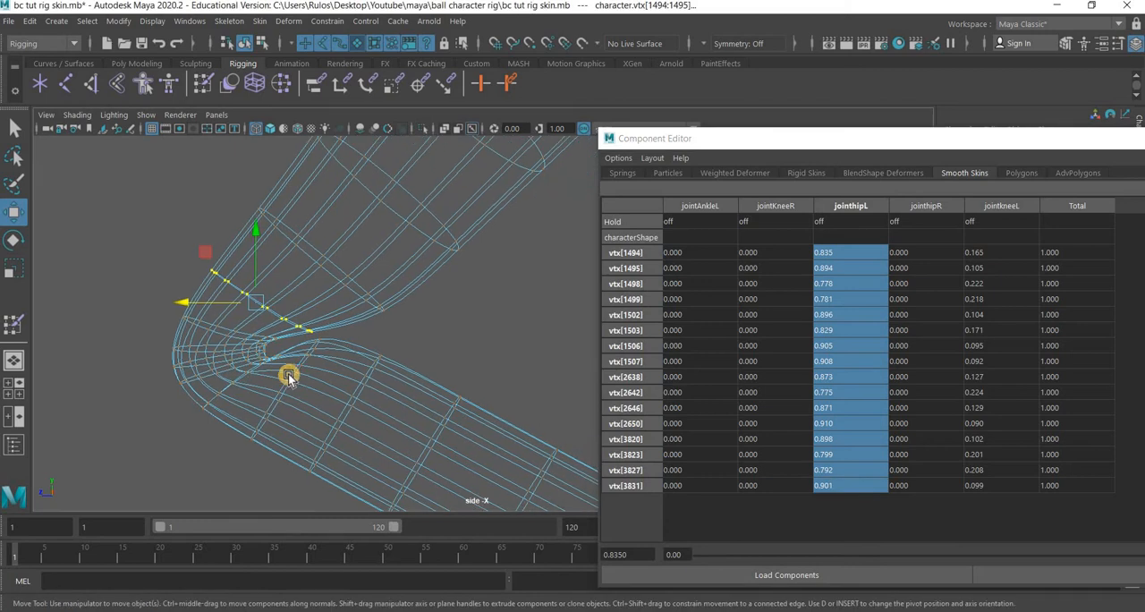
{"action": "middle_click_drag", "start_coordinate": [222, 248], "coordinate": [302, 277], "text": "alt"}
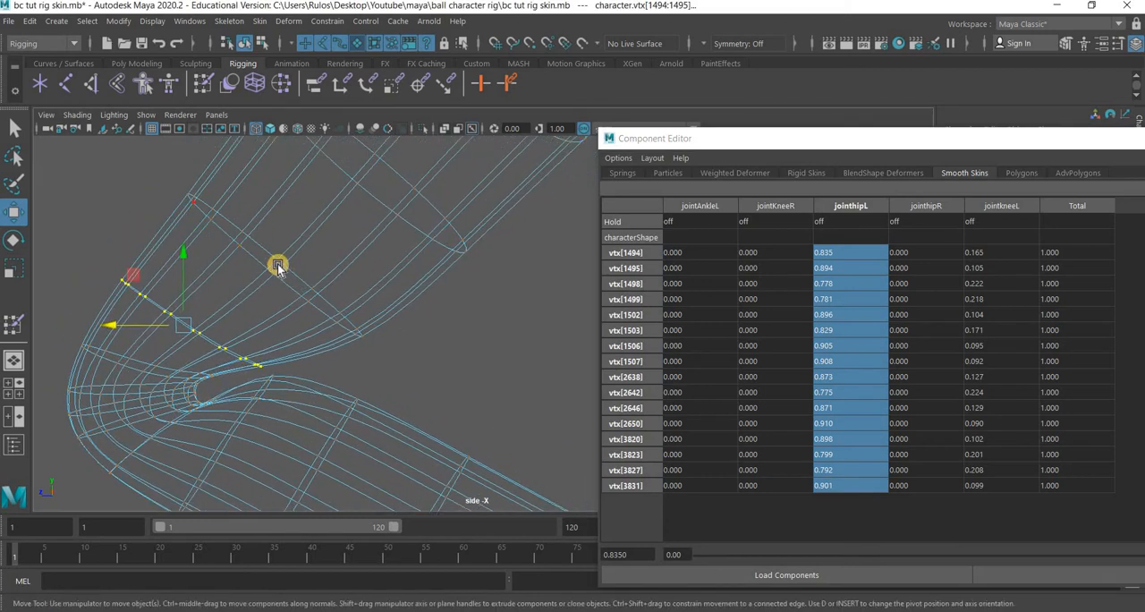
{"action": "right_click_drag", "start_coordinate": [284, 215], "coordinate": [264, 249]}
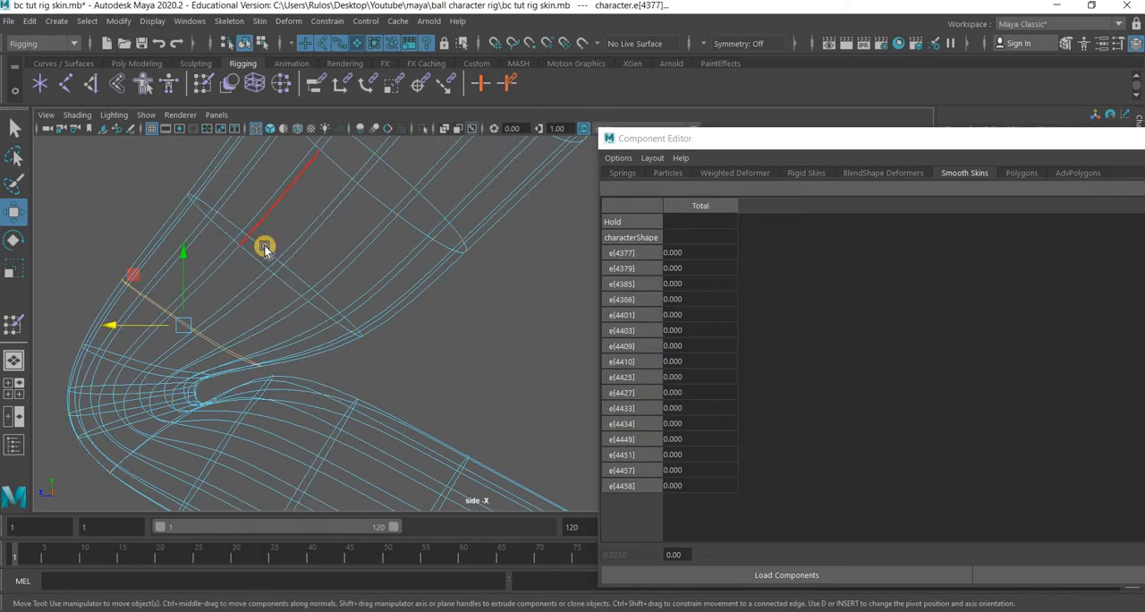
{"action": "double_click", "coordinate": [265, 248]}
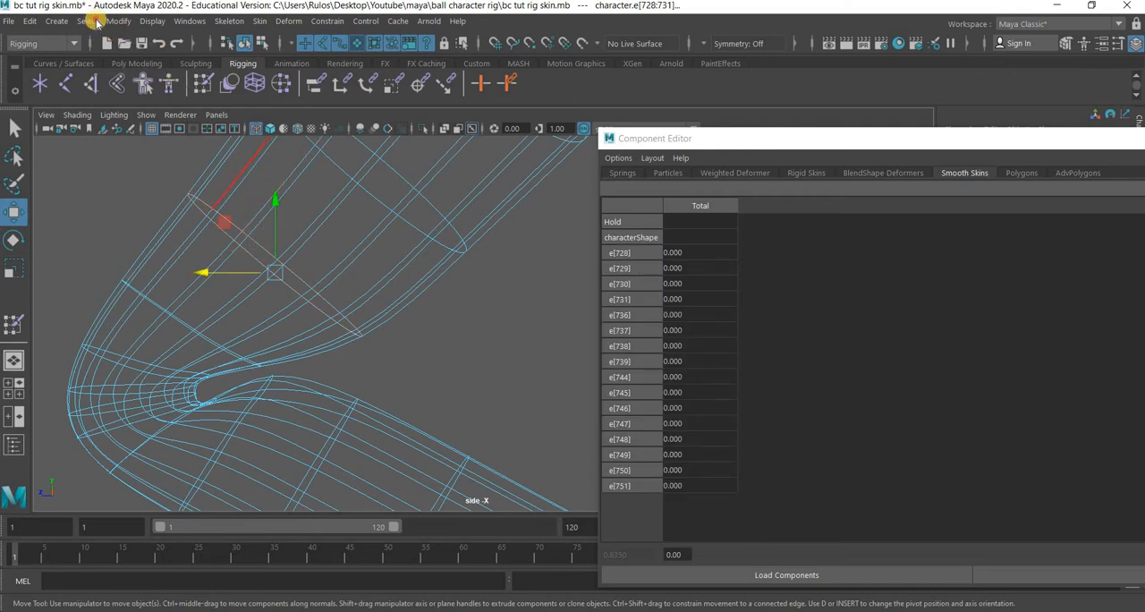
{"action": "left_click", "coordinate": [87, 21]}
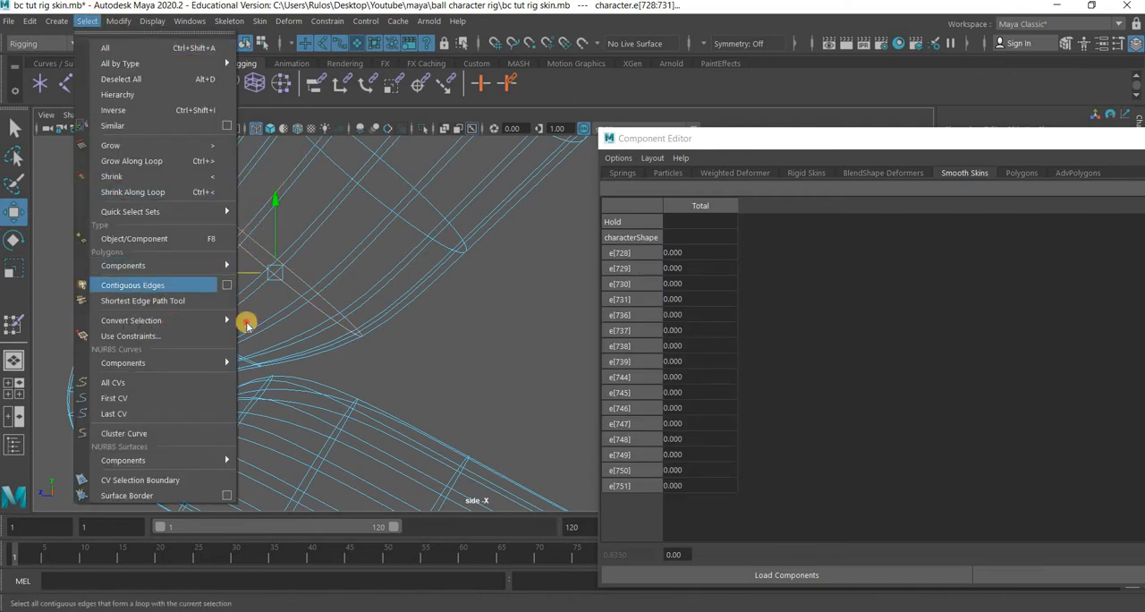
{"action": "left_click", "coordinate": [278, 320]}
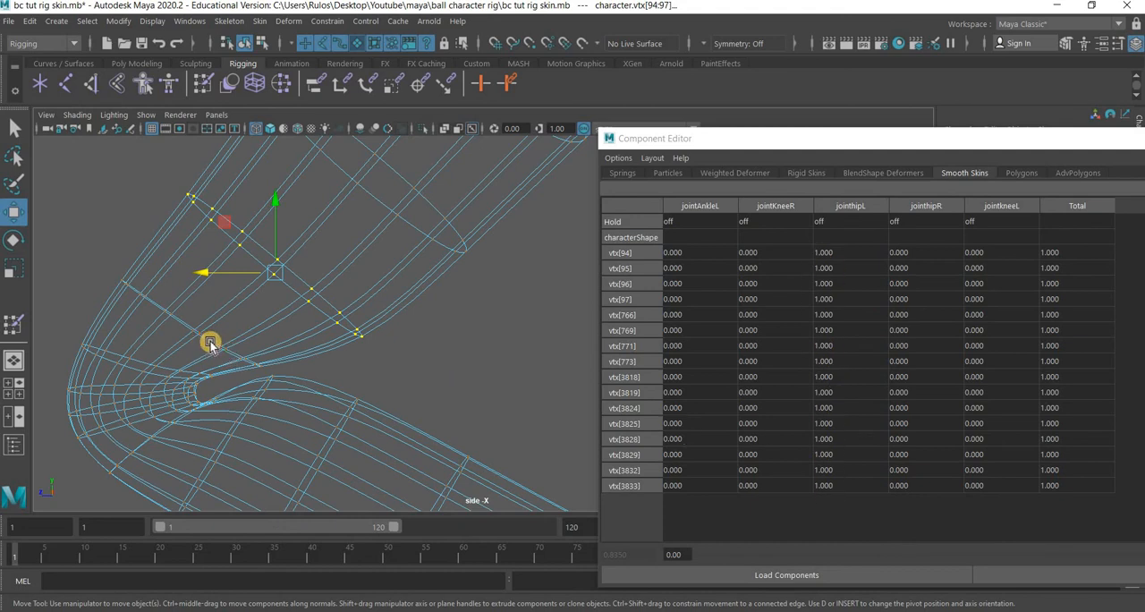
{"action": "right_click_drag", "start_coordinate": [209, 170], "coordinate": [207, 337], "text": "ctrl"}
{"action": "key", "text": "Left"}
Convert the edge loop above the knee crease to vertices again and set their jointhipL weight to 0.9.
{"action": "left_click", "coordinate": [86, 27]}
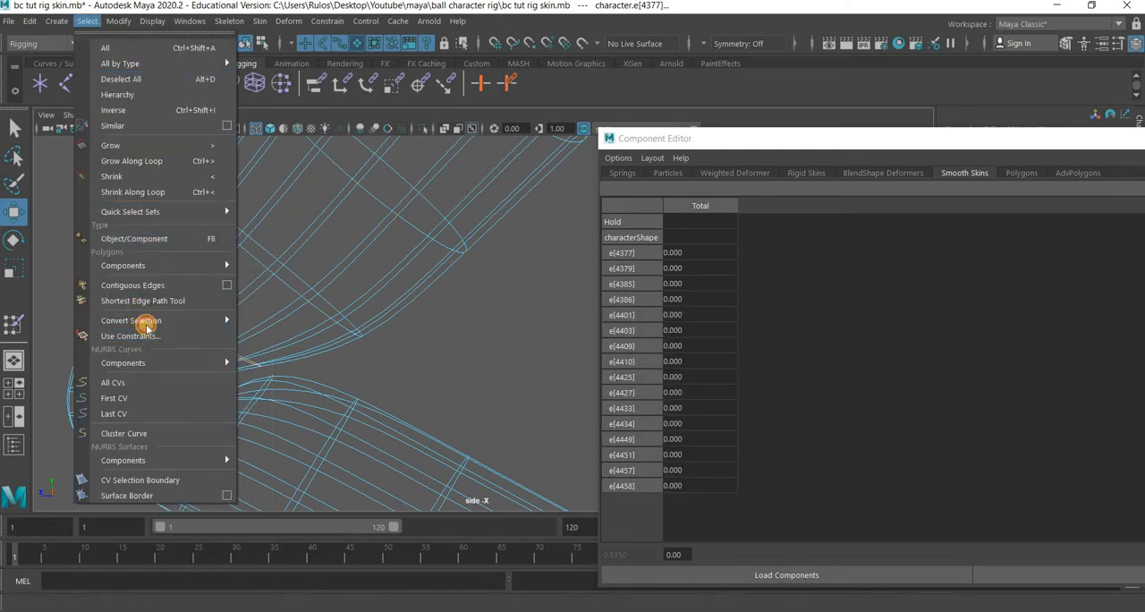
{"action": "mouse_move", "coordinate": [146, 320]}
{"action": "left_click", "coordinate": [308, 320]}
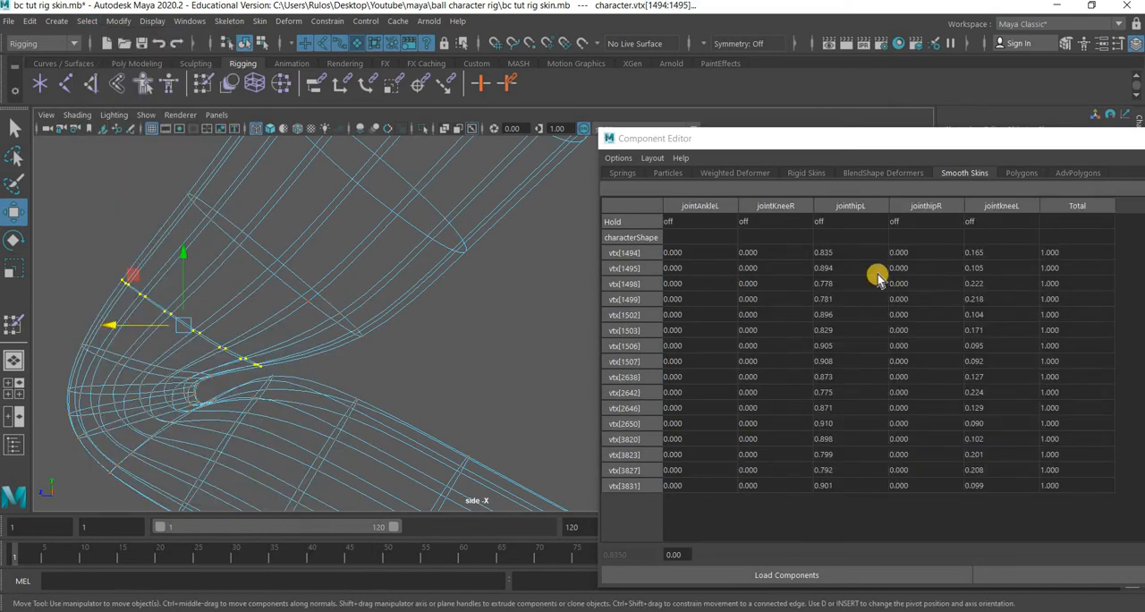
{"action": "left_click_drag", "start_coordinate": [846, 254], "coordinate": [817, 486]}
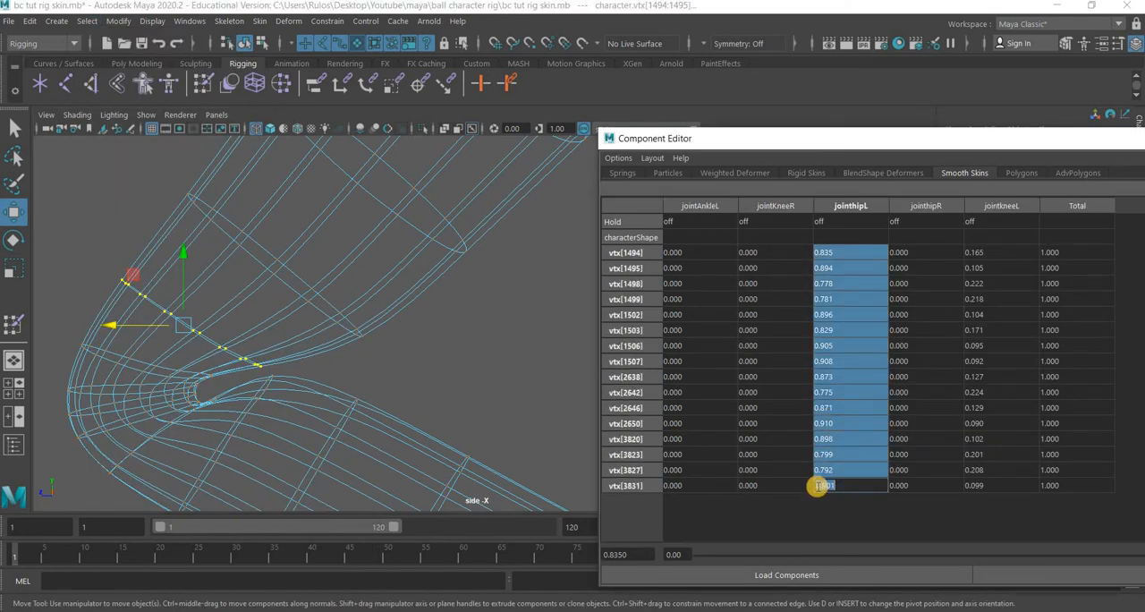
{"action": "type", "text": "0.9"}
{"action": "key", "text": "Return"}
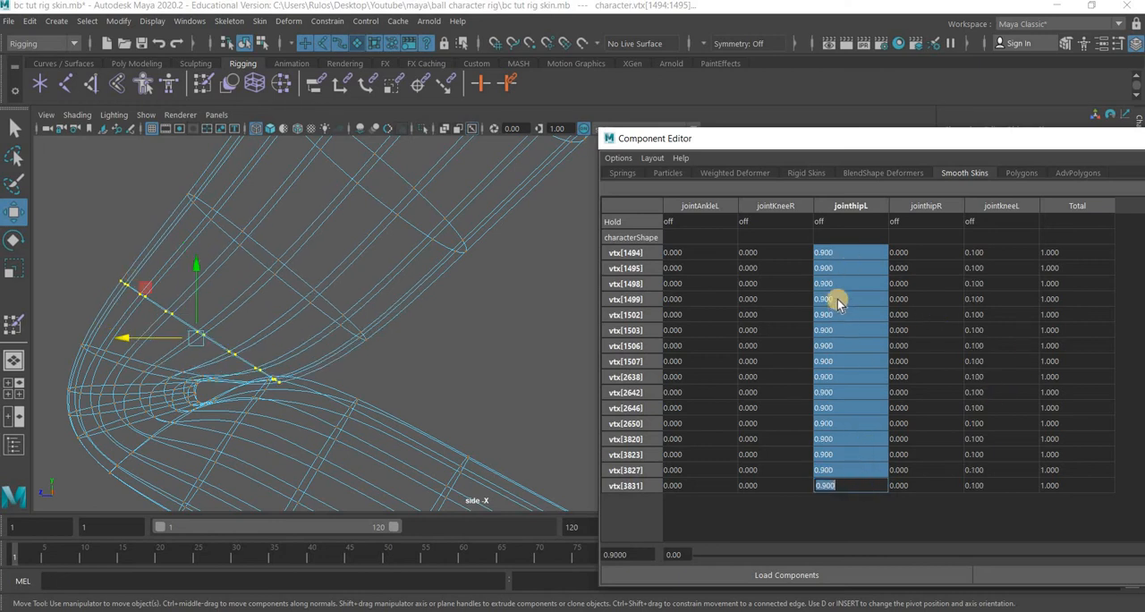
Select the edge loop just below the left knee crease and convert it to vertices.
{"action": "middle_click_drag", "start_coordinate": [383, 412], "coordinate": [421, 330], "text": "alt"}
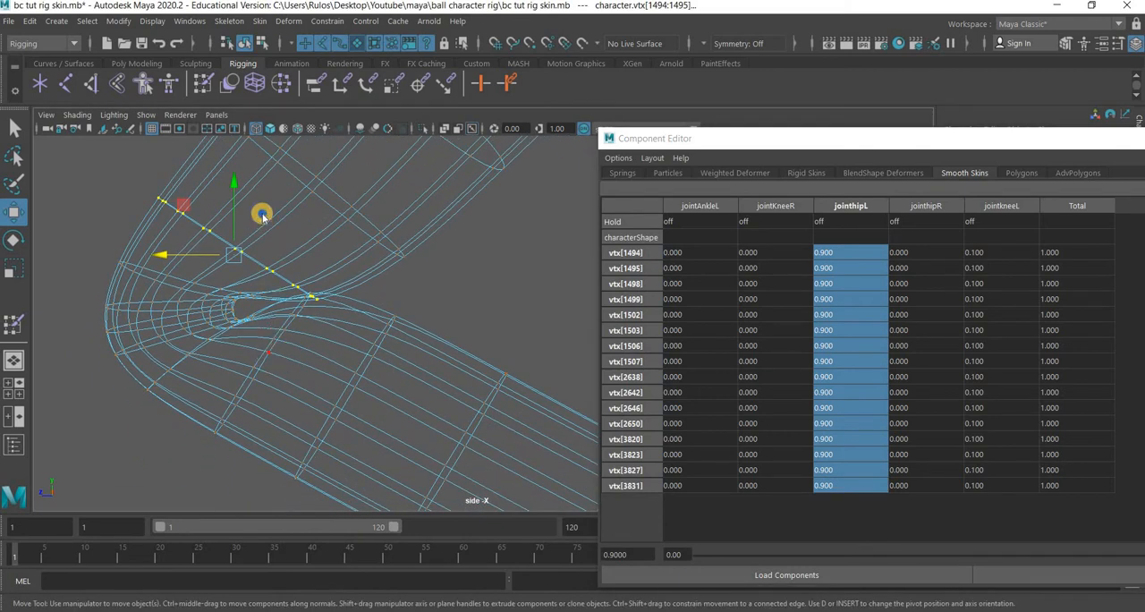
{"action": "right_click_drag", "start_coordinate": [262, 217], "coordinate": [272, 163]}
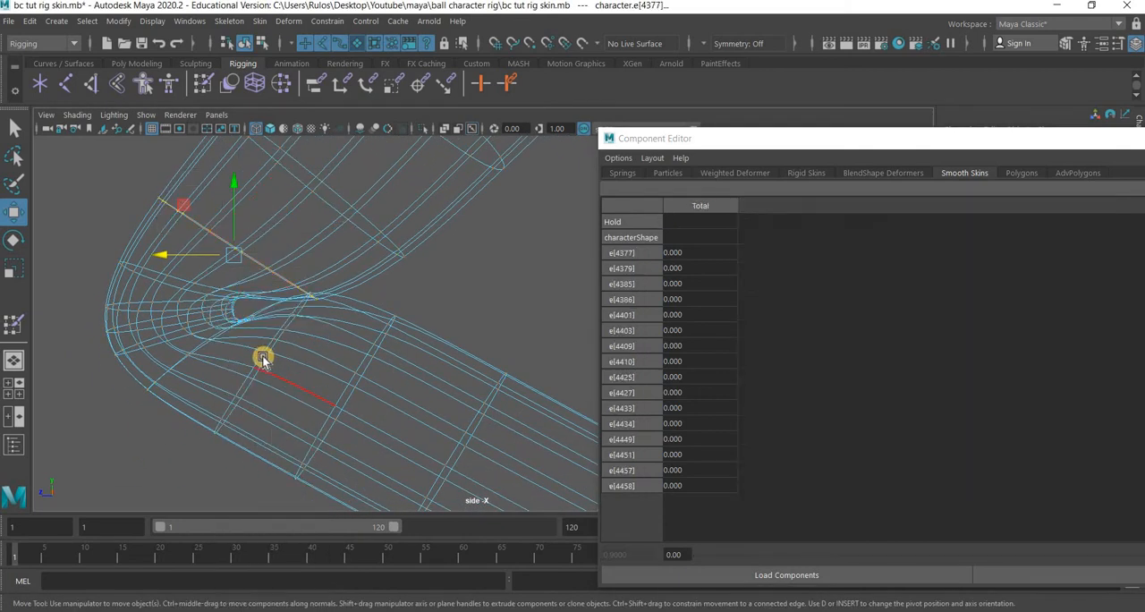
{"action": "double_click", "coordinate": [262, 357]}
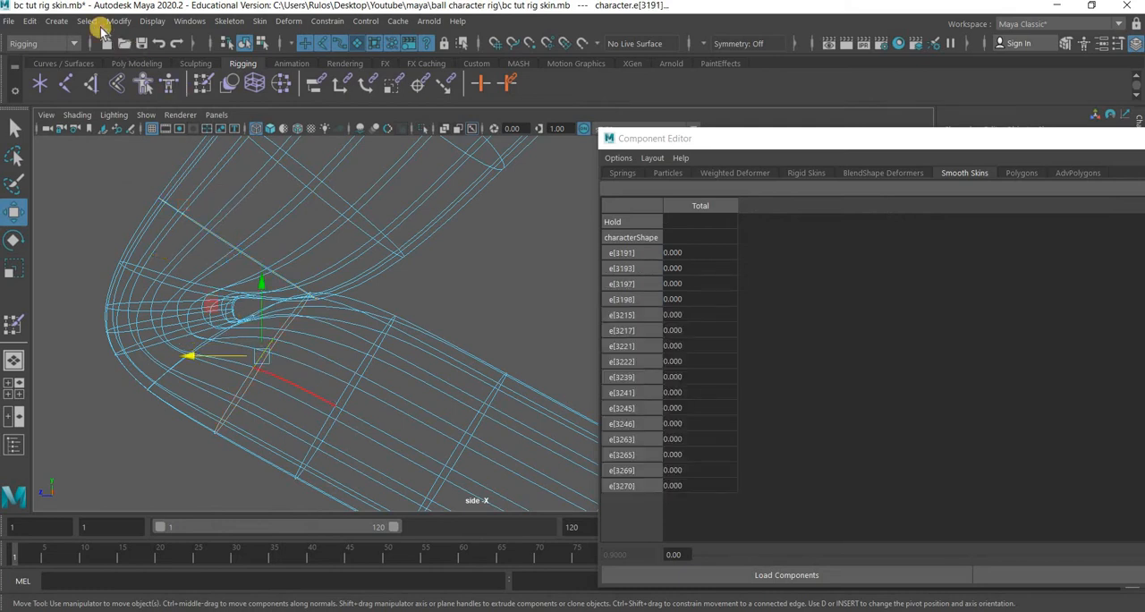
{"action": "left_click", "coordinate": [85, 20]}
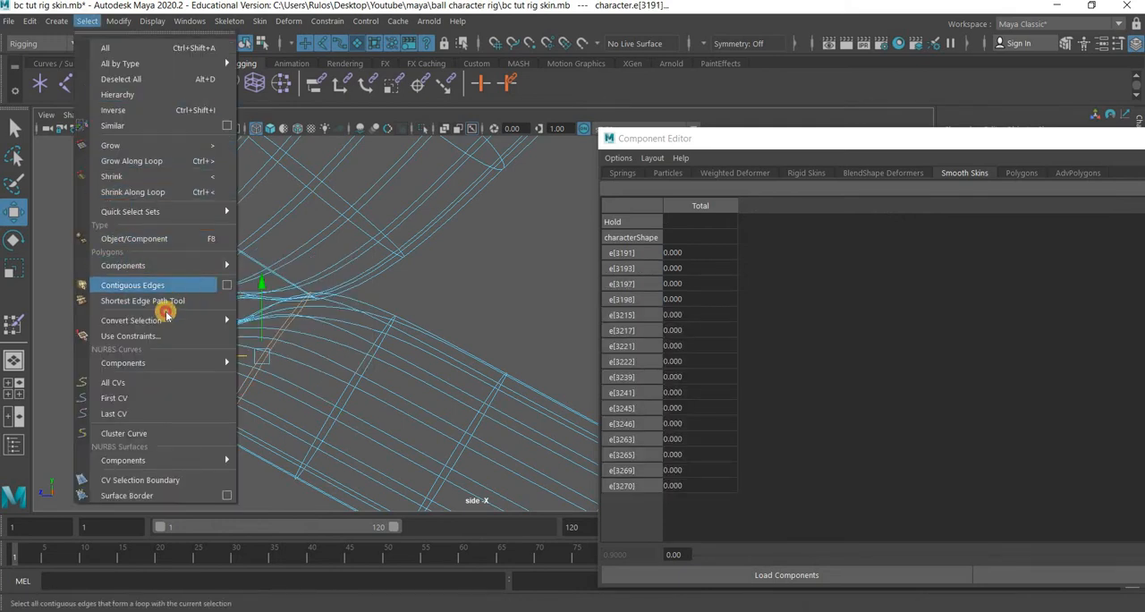
{"action": "mouse_move", "coordinate": [214, 320]}
{"action": "left_click", "coordinate": [295, 319]}
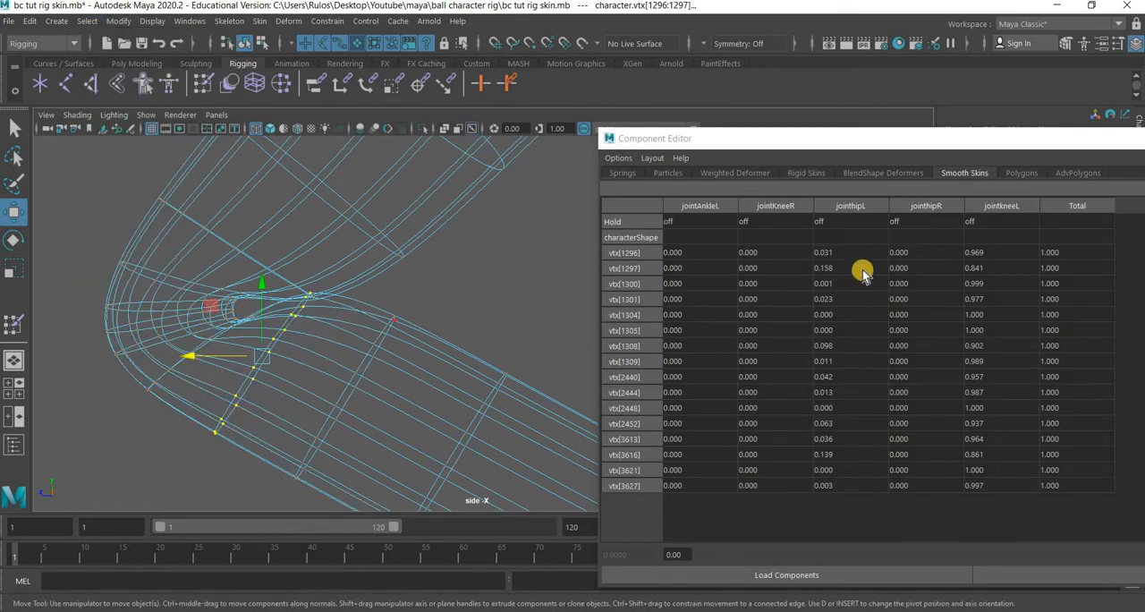
Set the jointkneeL weight of those lower-leg vertices to 1.
{"action": "left_click_drag", "start_coordinate": [991, 260], "coordinate": [993, 486]}
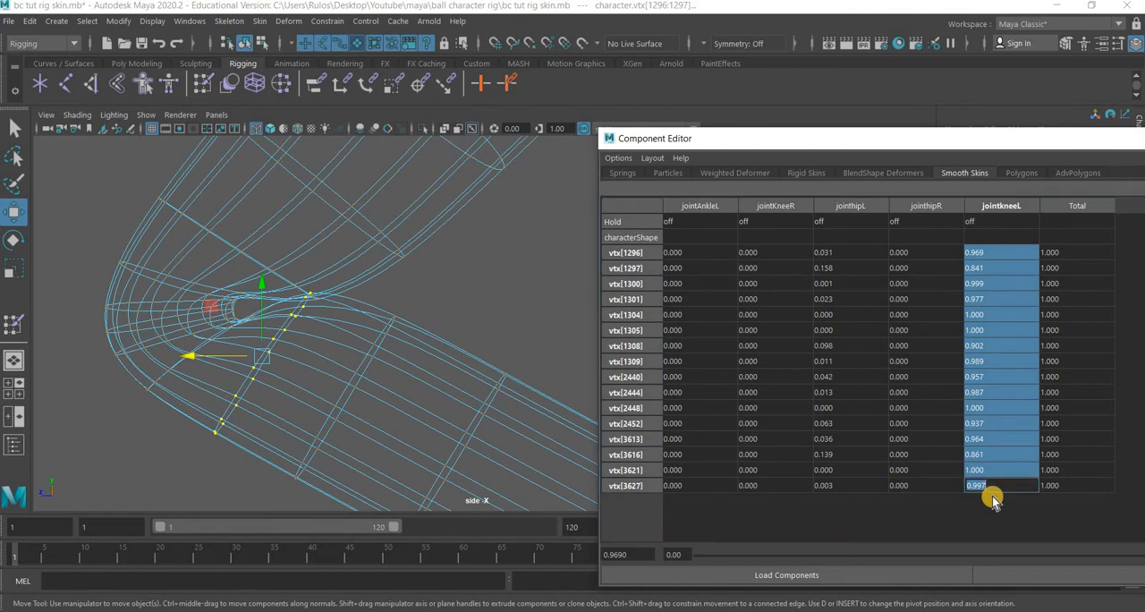
{"action": "type", "text": ".9"}
{"action": "key", "text": "Return"}
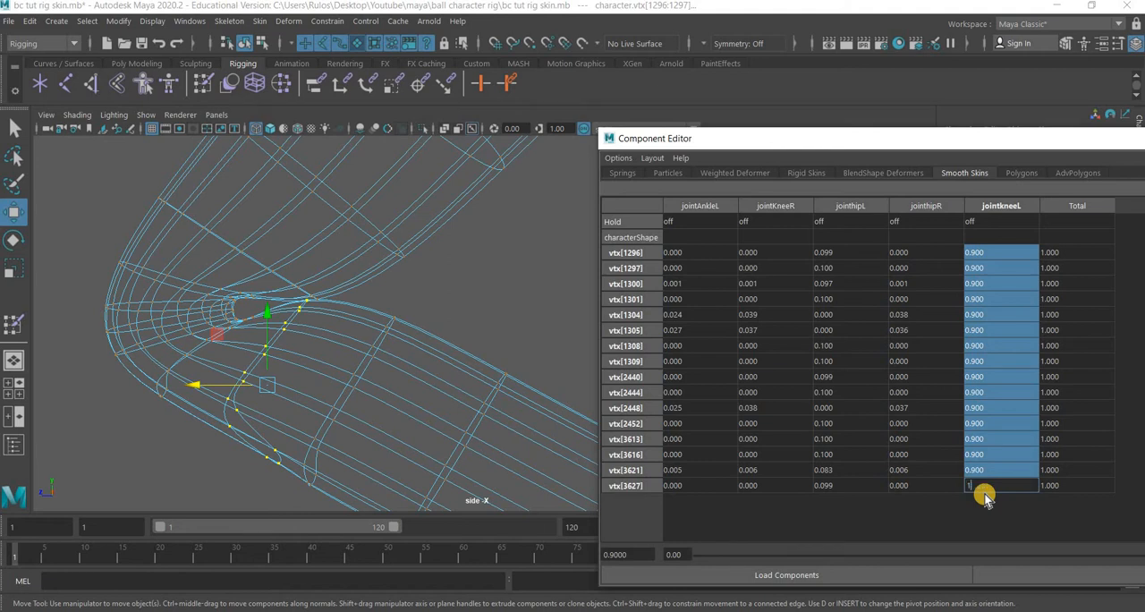
{"action": "type", "text": "1"}
{"action": "key", "text": "Return"}
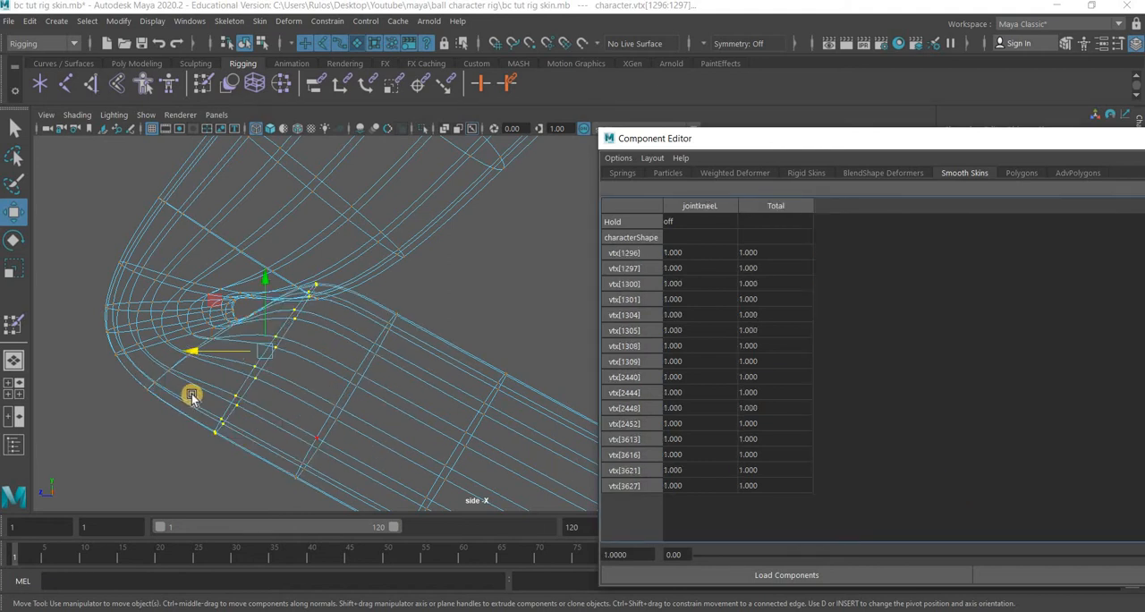
Select the edge loop at the middle of the knee bend as vertices and set their jointkneeL weight to 0.8.
{"action": "middle_click_drag", "start_coordinate": [277, 409], "coordinate": [336, 424], "text": "alt"}
{"action": "scroll", "coordinate": [178, 411], "scroll_direction": "up", "scroll_amount": 2}
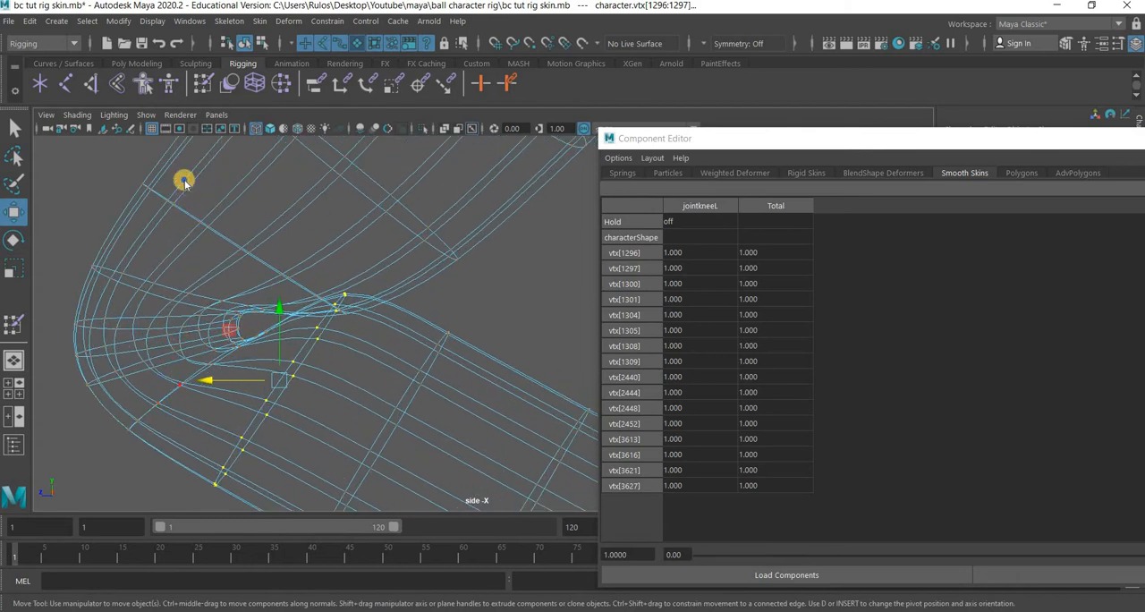
{"action": "right_click_drag", "start_coordinate": [174, 200], "coordinate": [185, 156]}
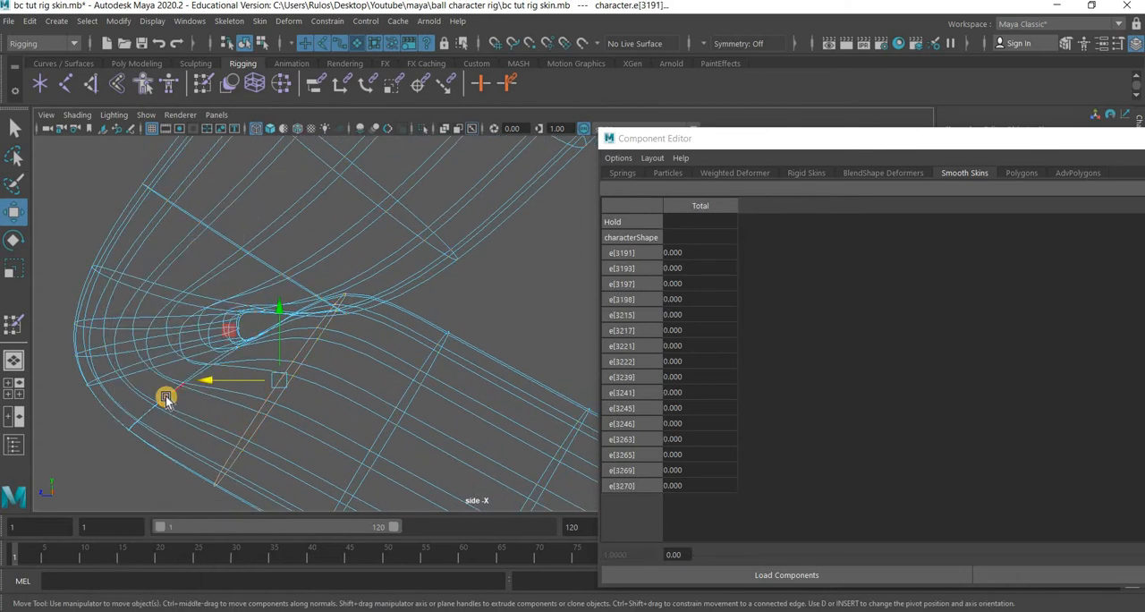
{"action": "double_click", "coordinate": [166, 400]}
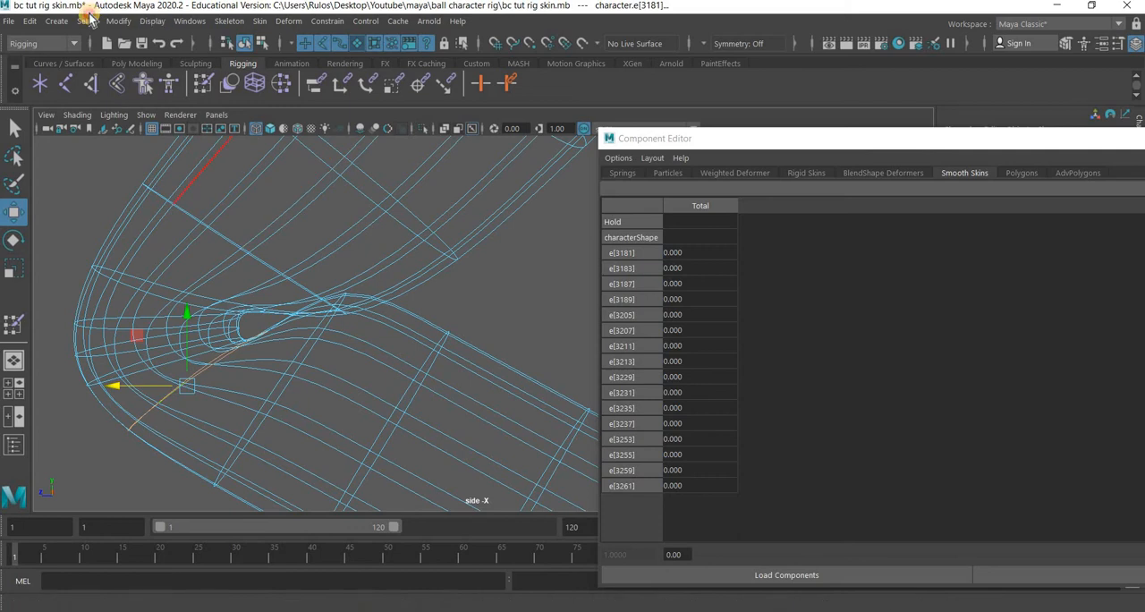
{"action": "left_click", "coordinate": [87, 20]}
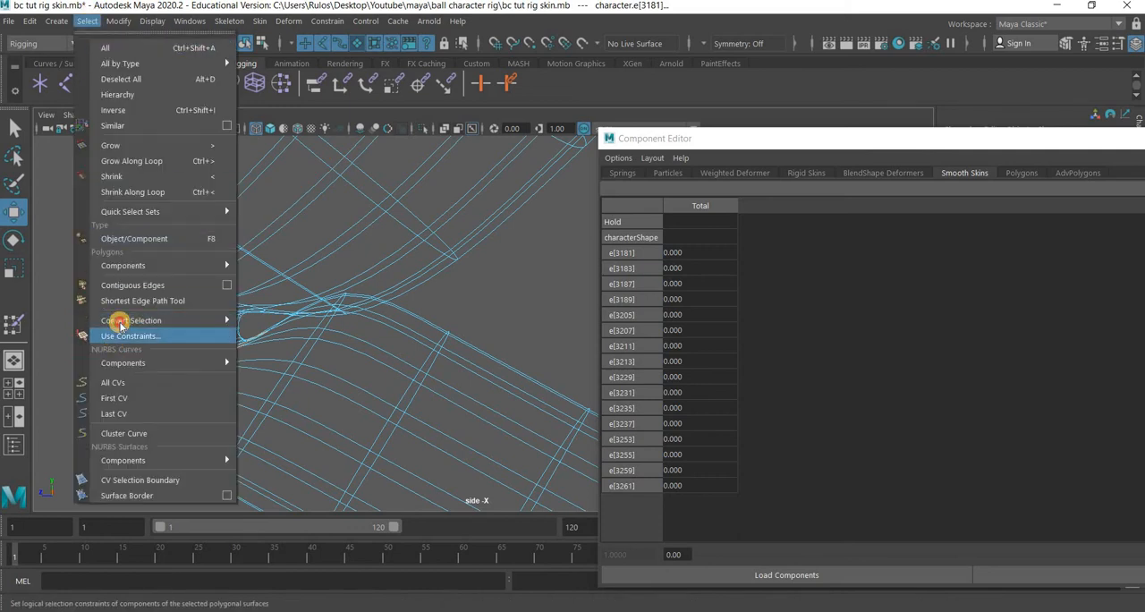
{"action": "mouse_move", "coordinate": [122, 325]}
{"action": "left_click", "coordinate": [261, 320]}
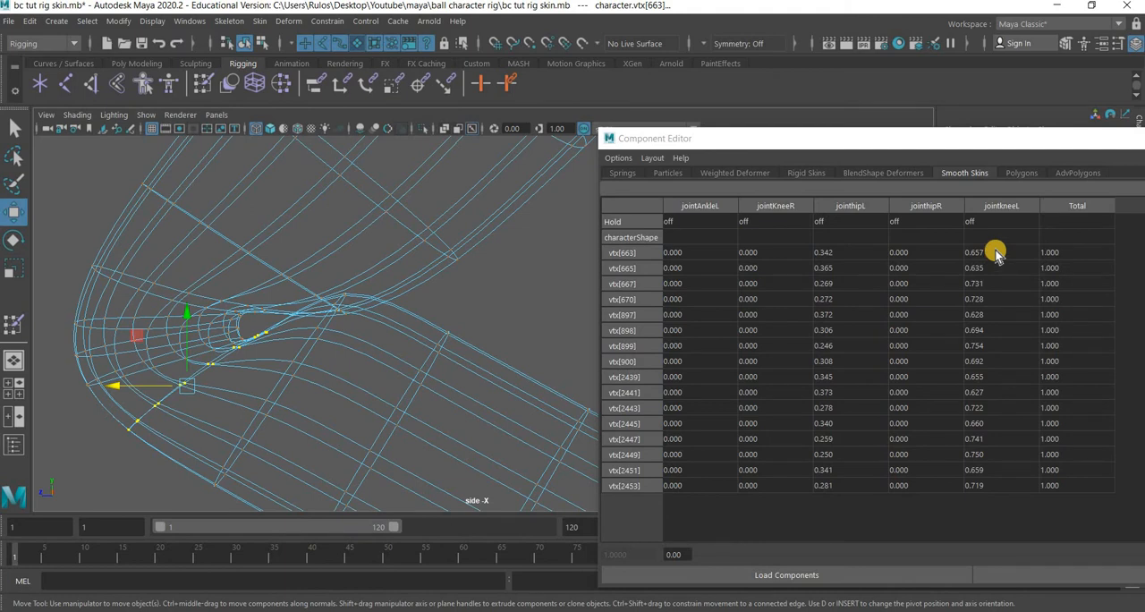
{"action": "left_click_drag", "start_coordinate": [995, 254], "coordinate": [977, 483]}
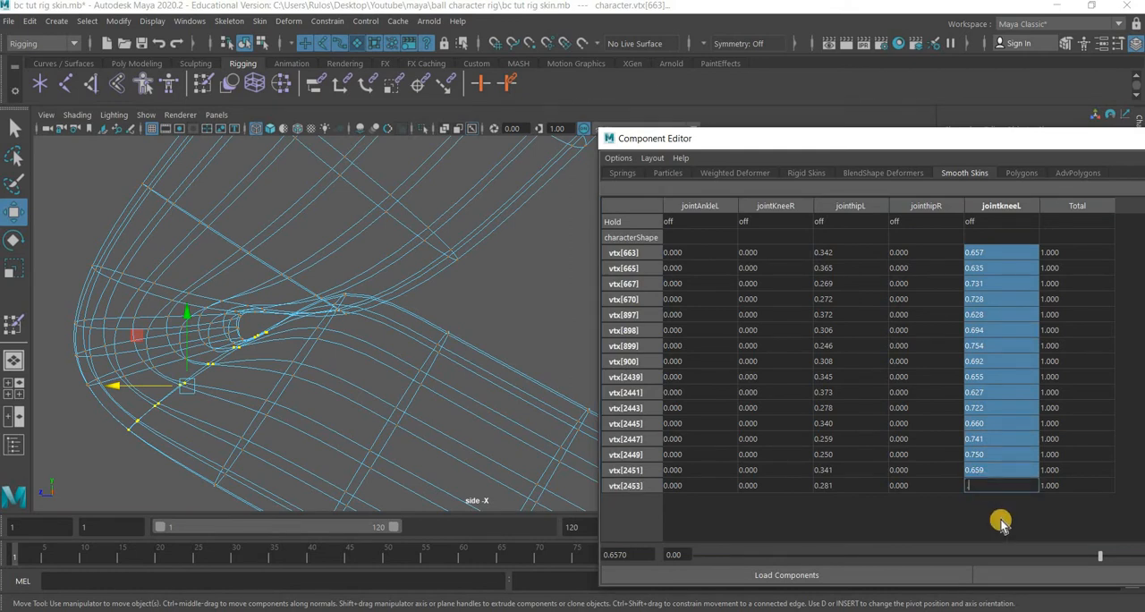
{"action": "key", "text": "Return"}
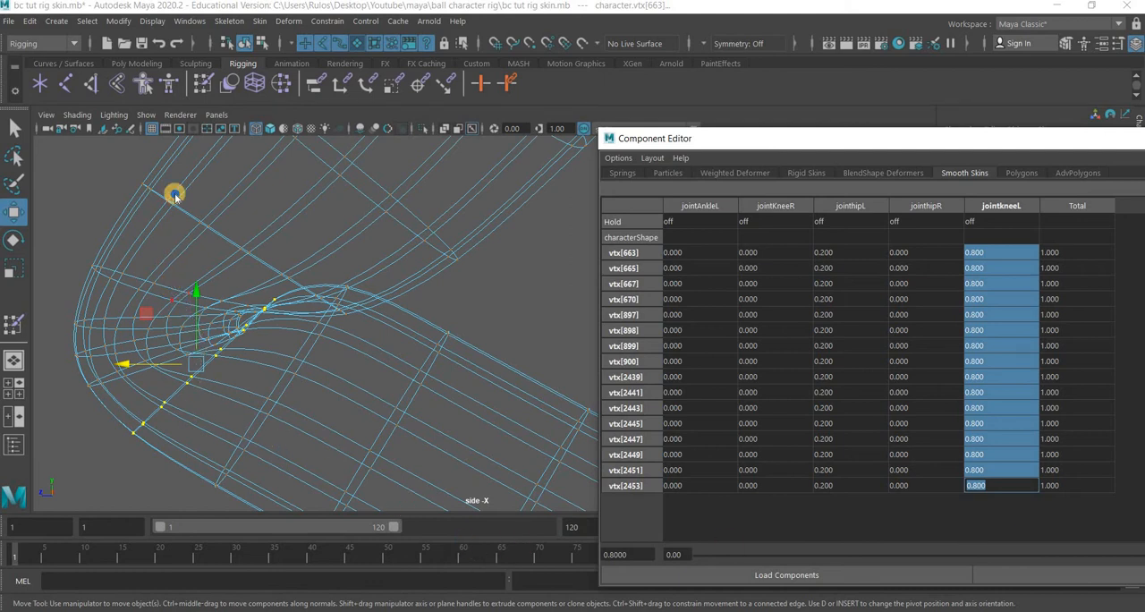
Select the next edge loop above the knee as vertices and set their jointhipL weight to 0.8.
{"action": "right_click_drag", "start_coordinate": [174, 196], "coordinate": [174, 158]}
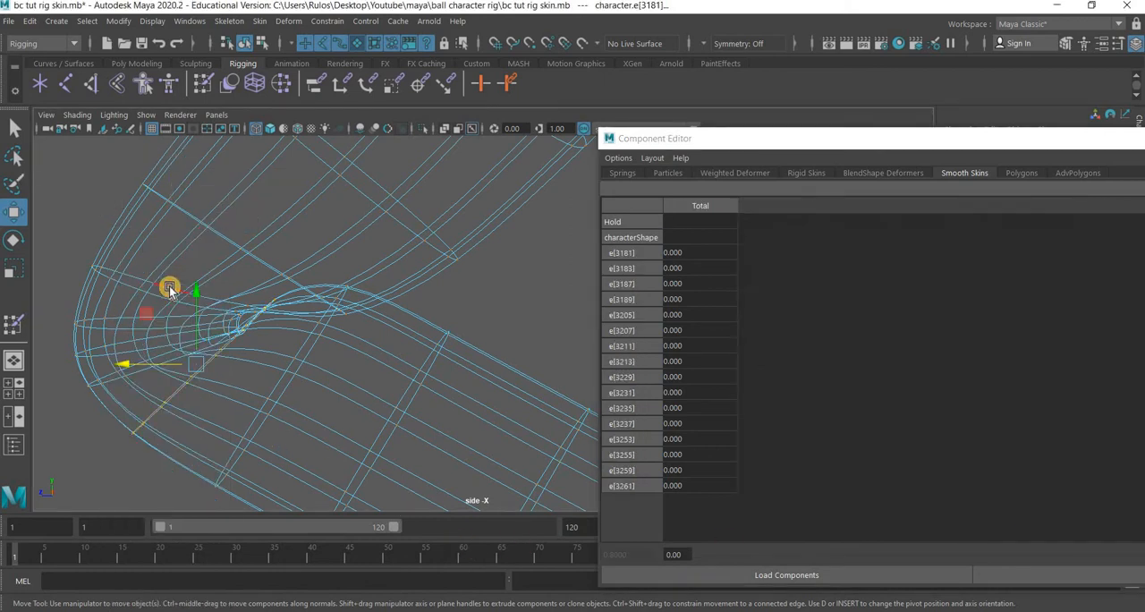
{"action": "double_click", "coordinate": [162, 186]}
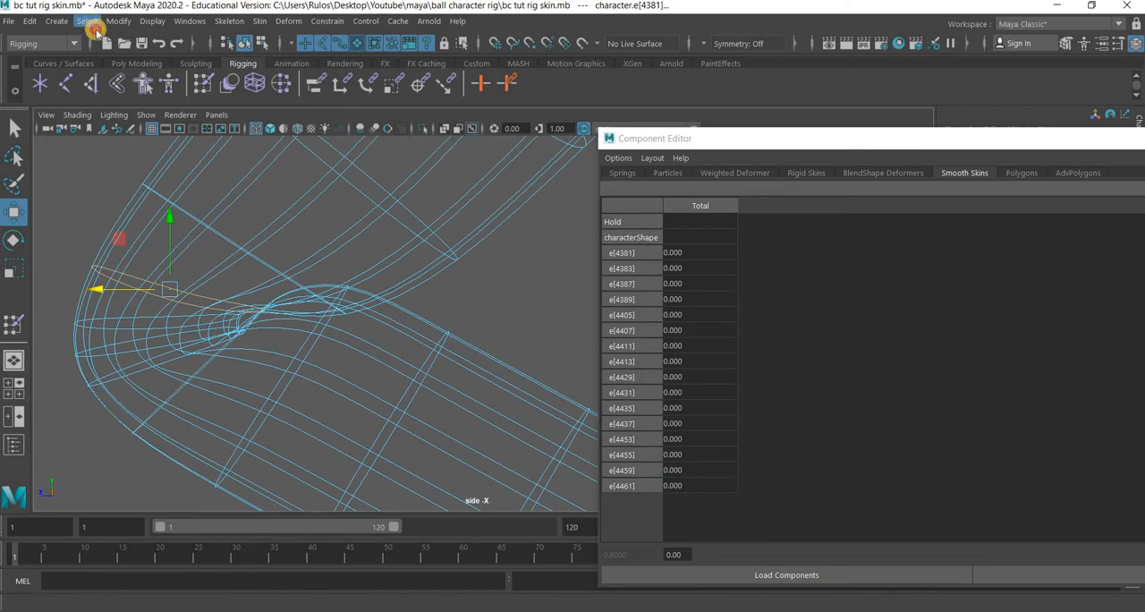
{"action": "left_click", "coordinate": [92, 27]}
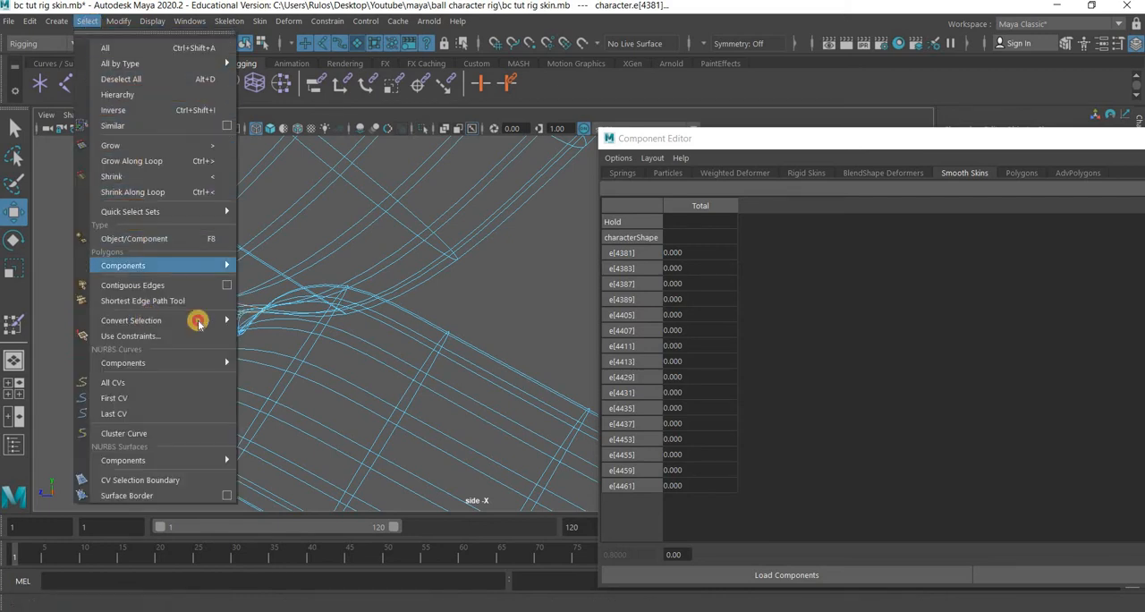
{"action": "mouse_move", "coordinate": [198, 322]}
{"action": "left_click", "coordinate": [302, 320]}
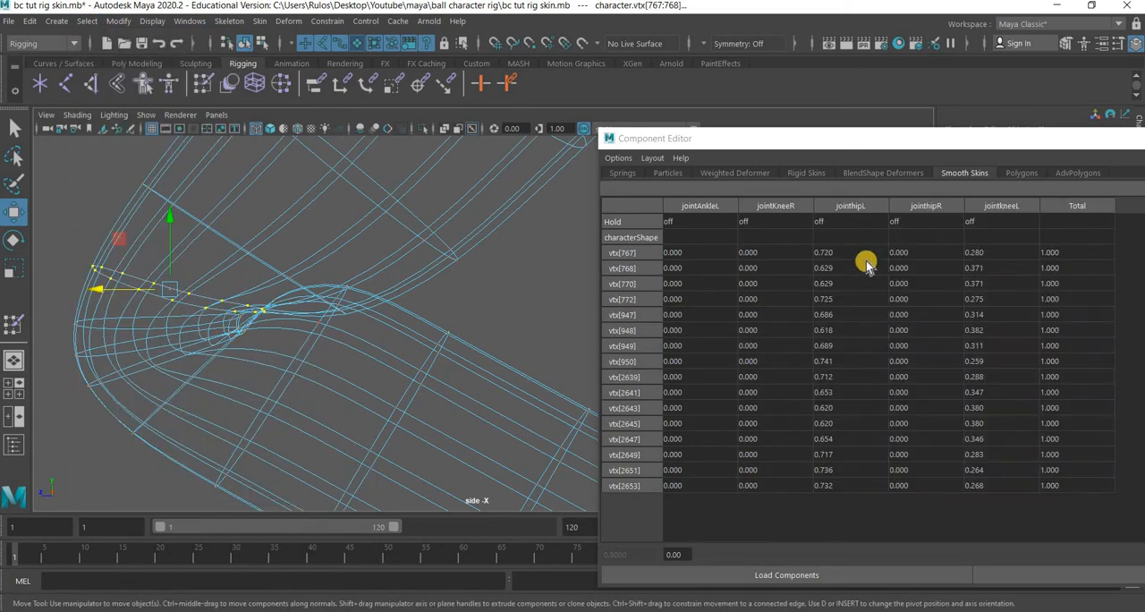
{"action": "left_click_drag", "start_coordinate": [856, 270], "coordinate": [856, 497]}
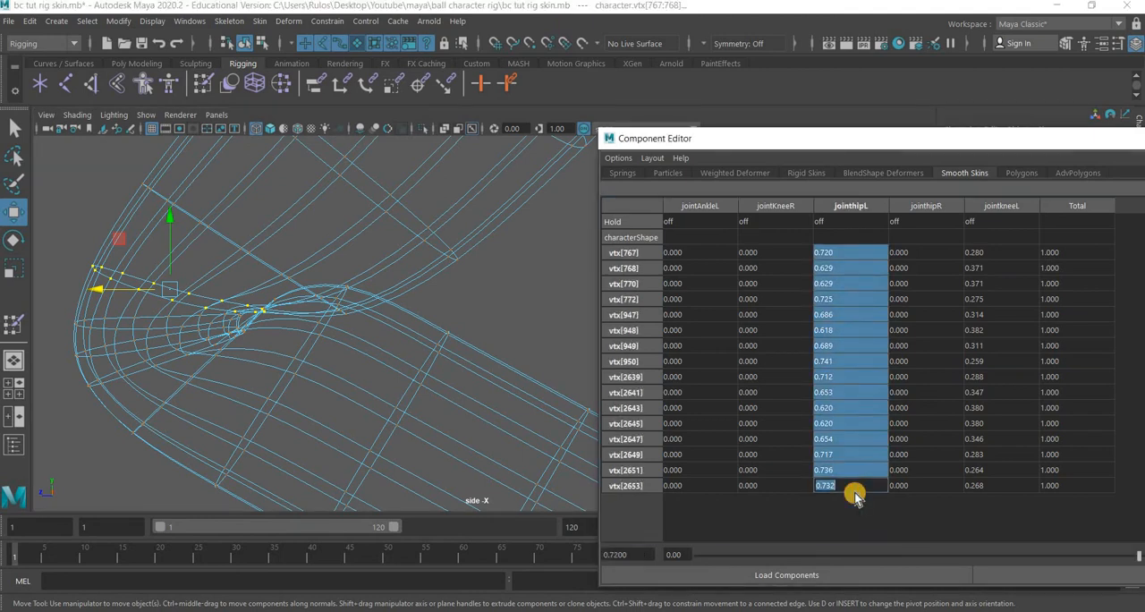
{"action": "type", "text": ".8"}
{"action": "key", "text": "Return"}
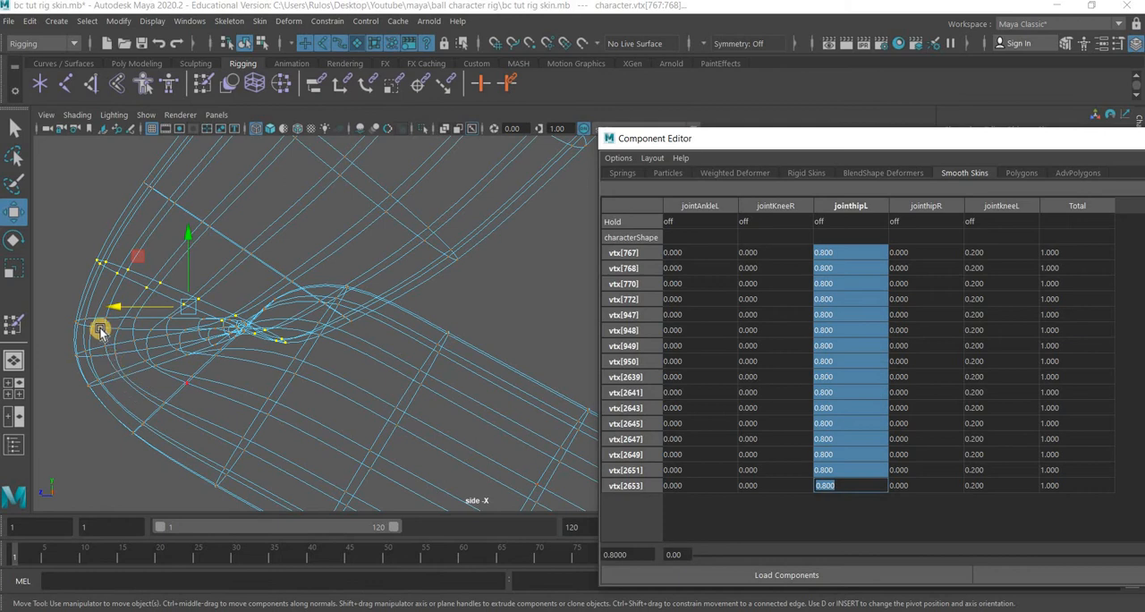
Select the next edge loop above the knee, convert it to vertices, and set their jointhipL weight to 0.6.
{"action": "mouse_move", "coordinate": [101, 329]}
{"action": "right_mouse_down"}
{"action": "mouse_move", "coordinate": [115, 307]}
{"action": "mouse_move", "coordinate": [103, 331]}
{"action": "right_mouse_up"}
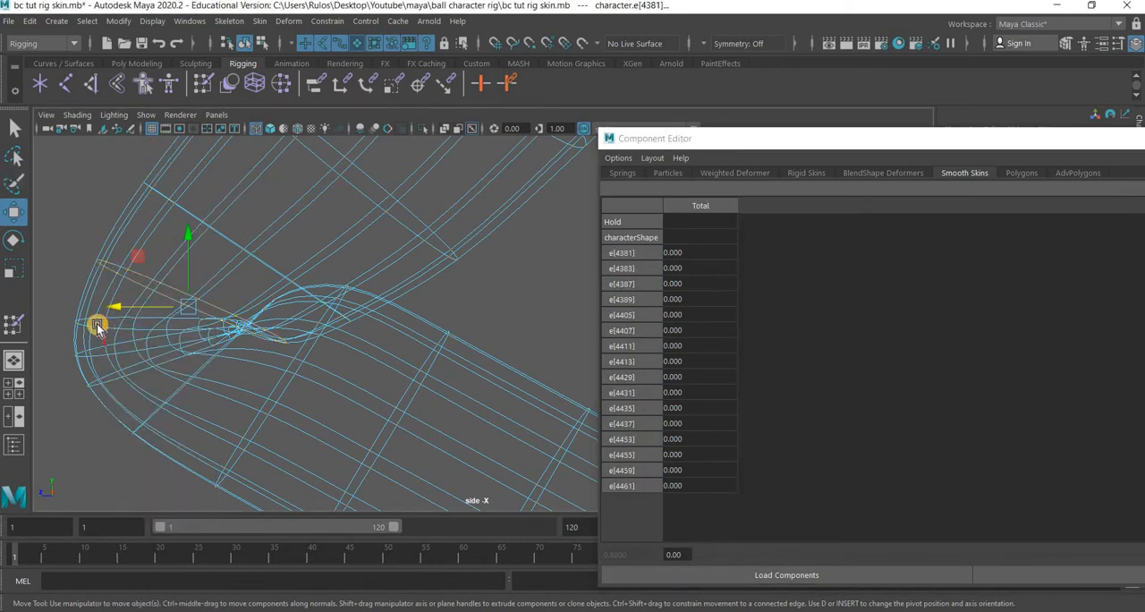
{"action": "left_click", "coordinate": [139, 341]}
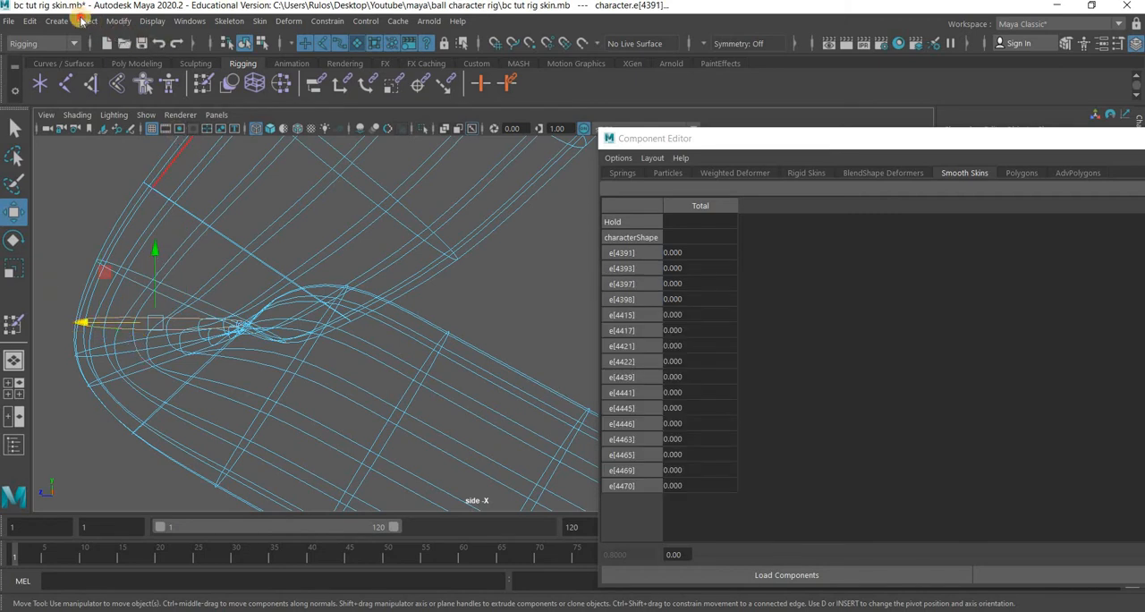
{"action": "left_click", "coordinate": [87, 21]}
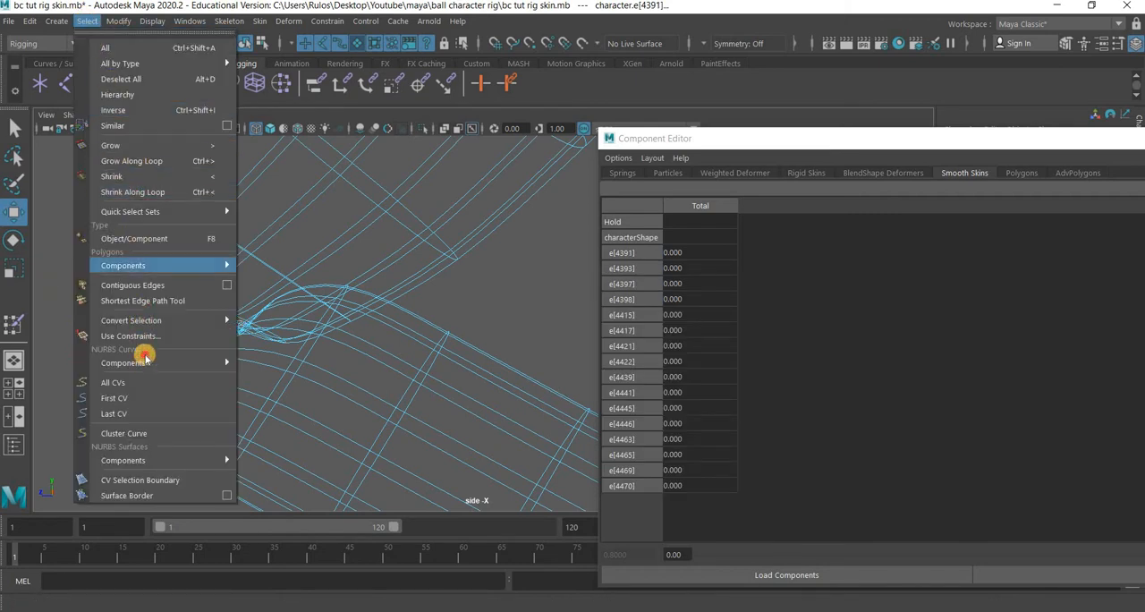
{"action": "mouse_move", "coordinate": [154, 324]}
{"action": "left_click", "coordinate": [274, 320]}
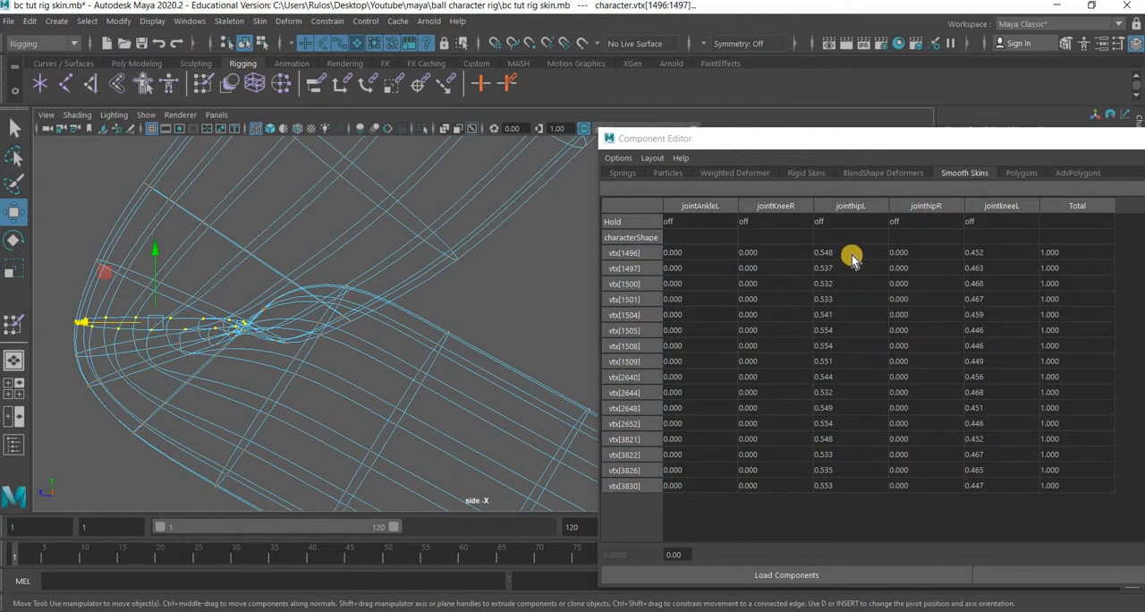
{"action": "left_click_drag", "start_coordinate": [852, 255], "coordinate": [845, 505]}
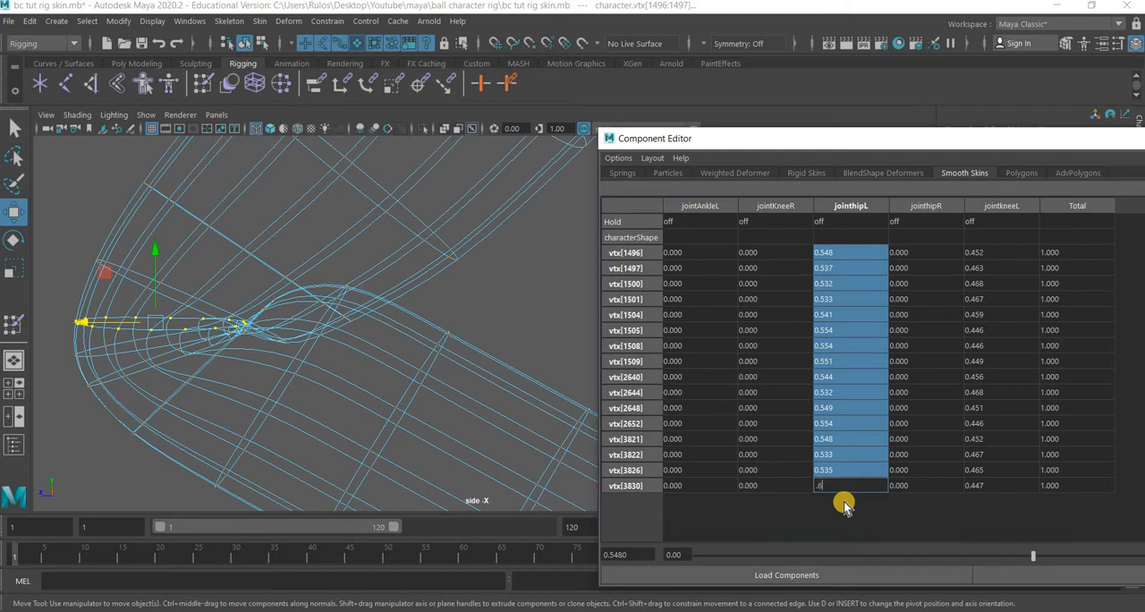
{"action": "key", "text": "Return"}
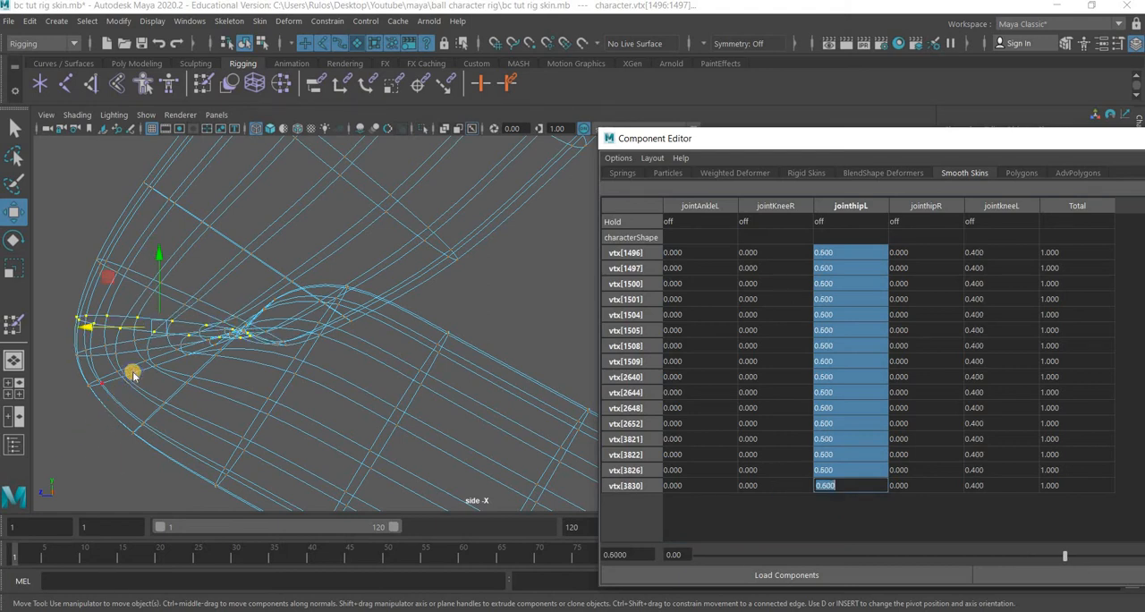
Select the edge loop just below the knee bend as vertices and set their jointkneeL weight to 0.6.
{"action": "right_click_drag", "start_coordinate": [156, 203], "coordinate": [168, 161]}
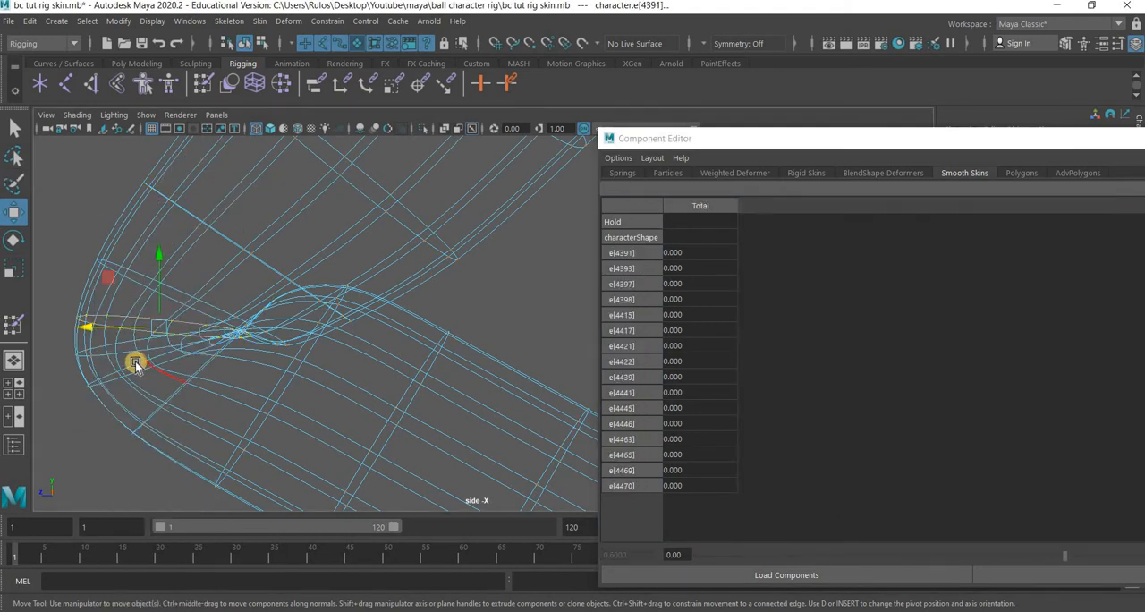
{"action": "double_click", "coordinate": [134, 365]}
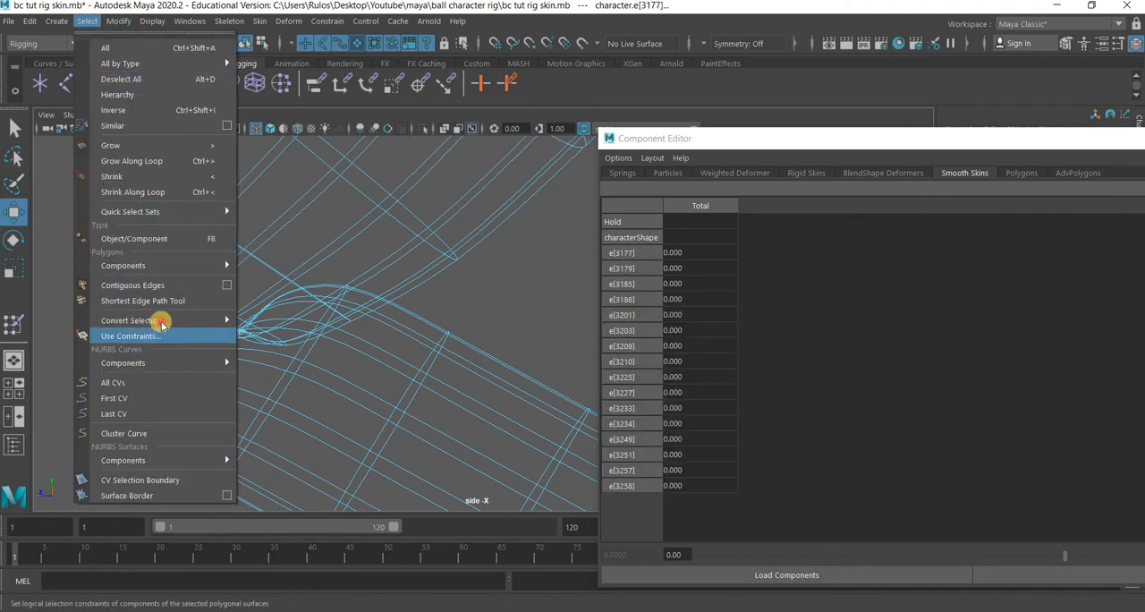
{"action": "mouse_move", "coordinate": [161, 321]}
{"action": "left_click", "coordinate": [306, 320]}
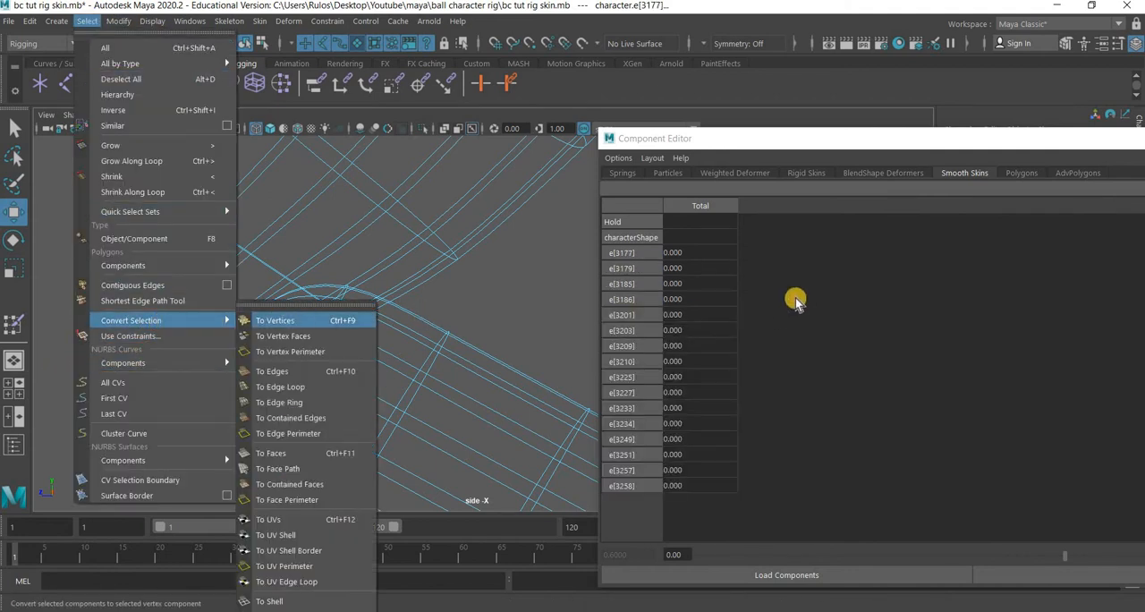
{"action": "left_click_drag", "start_coordinate": [1024, 440], "coordinate": [1031, 490]}
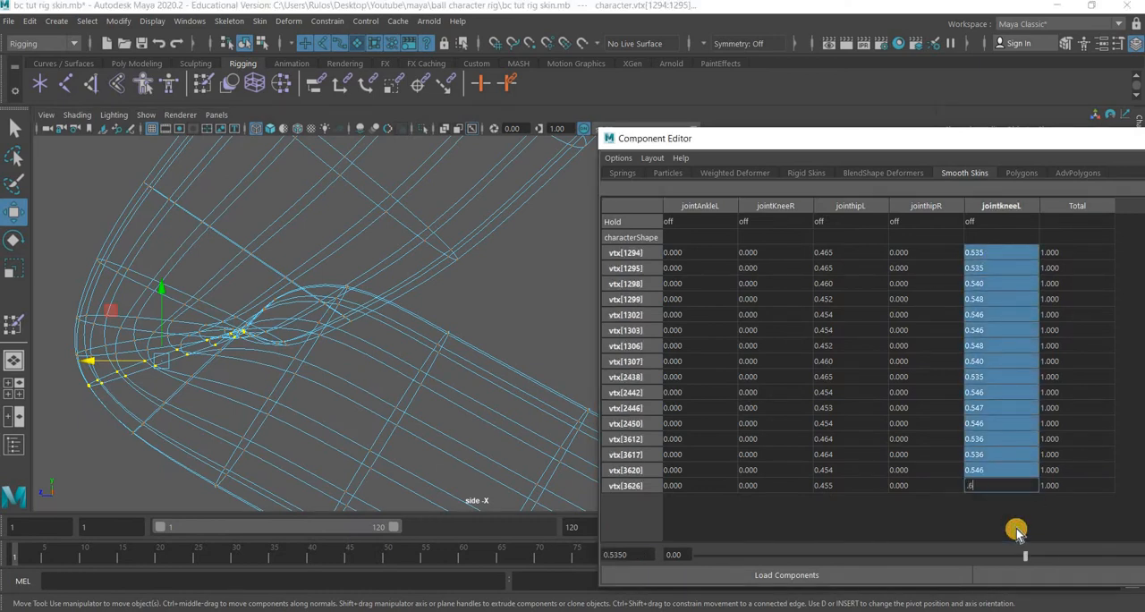
{"action": "key", "text": "Return"}
Switch to a single perspective view, select the edge loop at the knee tip as vertices, and examine their hip and knee weights.
{"action": "left_click", "coordinate": [14, 361]}
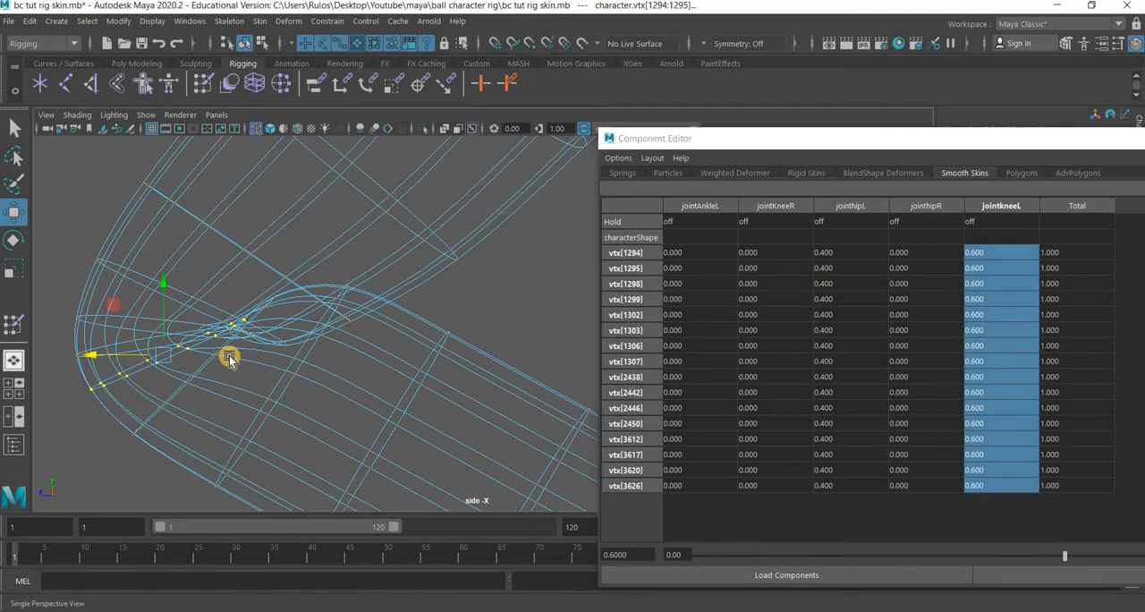
{"action": "right_click_drag", "start_coordinate": [213, 306], "coordinate": [452, 407], "text": "alt"}
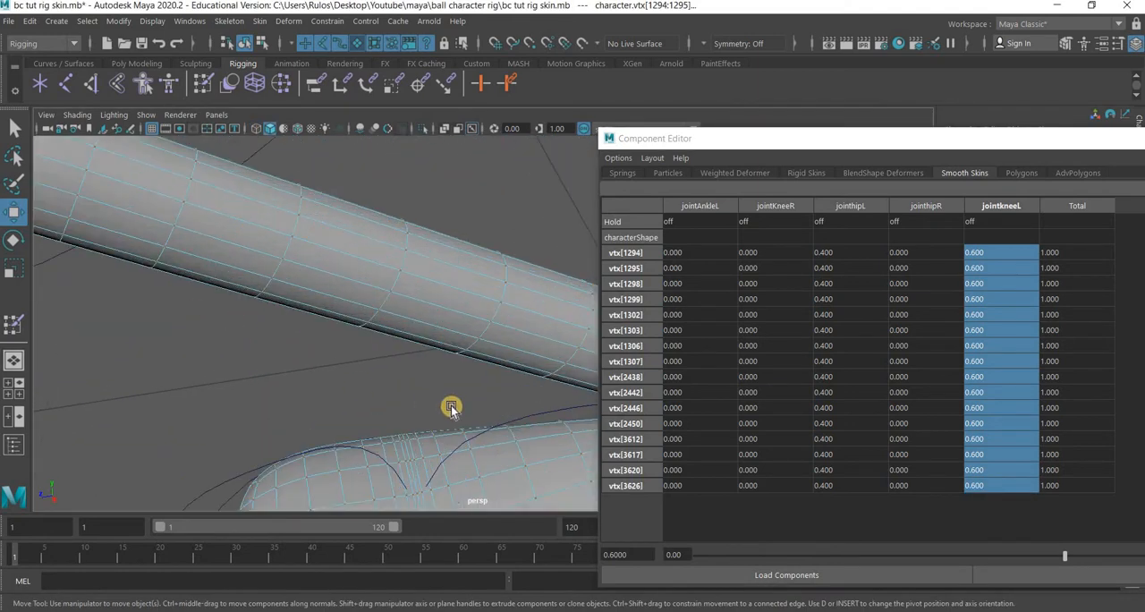
{"action": "middle_click_drag", "start_coordinate": [210, 309], "coordinate": [385, 379], "text": "alt"}
{"action": "left_click_drag", "start_coordinate": [388, 349], "coordinate": [421, 338], "text": "alt"}
{"action": "middle_click_drag", "start_coordinate": [420, 281], "coordinate": [437, 461], "text": "alt"}
{"action": "scroll", "coordinate": [409, 361], "scroll_direction": "up", "scroll_amount": 5}
{"action": "scroll", "coordinate": [417, 339], "scroll_direction": "down", "scroll_amount": 5}
{"action": "middle_click_drag", "start_coordinate": [402, 360], "coordinate": [423, 294], "text": "alt"}
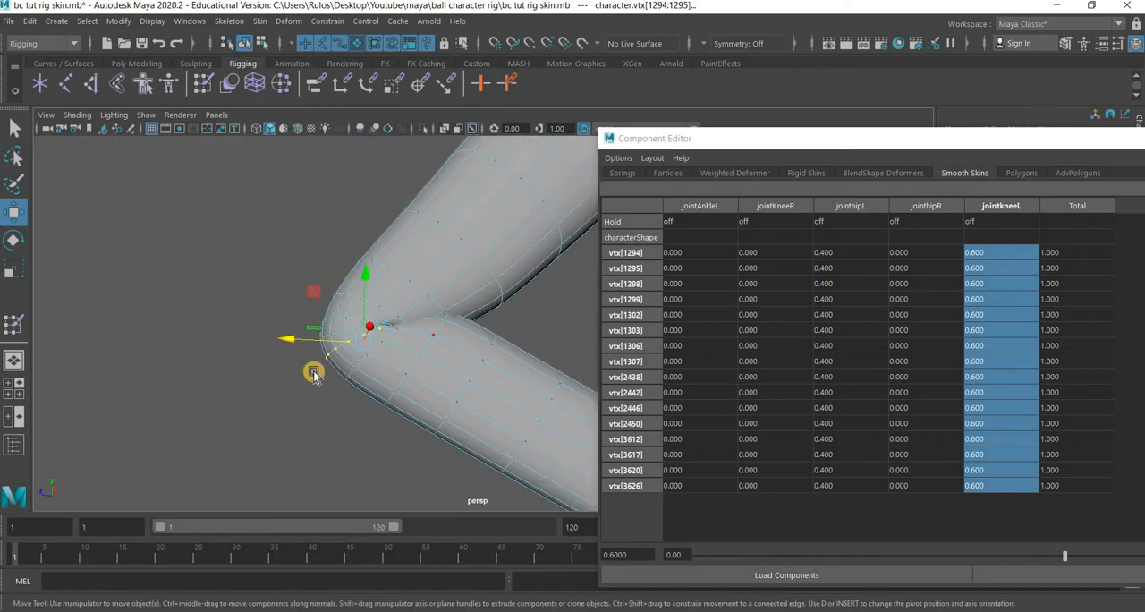
{"action": "left_click", "coordinate": [357, 341]}
{"action": "right_click_drag", "start_coordinate": [358, 200], "coordinate": [359, 154]}
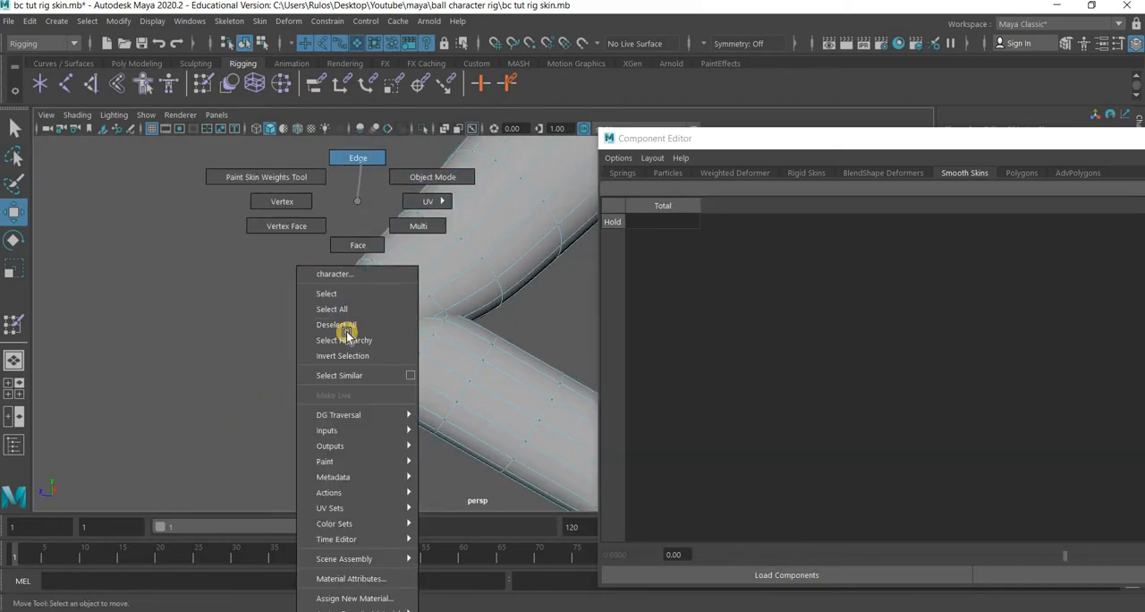
{"action": "double_click", "coordinate": [341, 332]}
{"action": "double_click", "coordinate": [350, 324]}
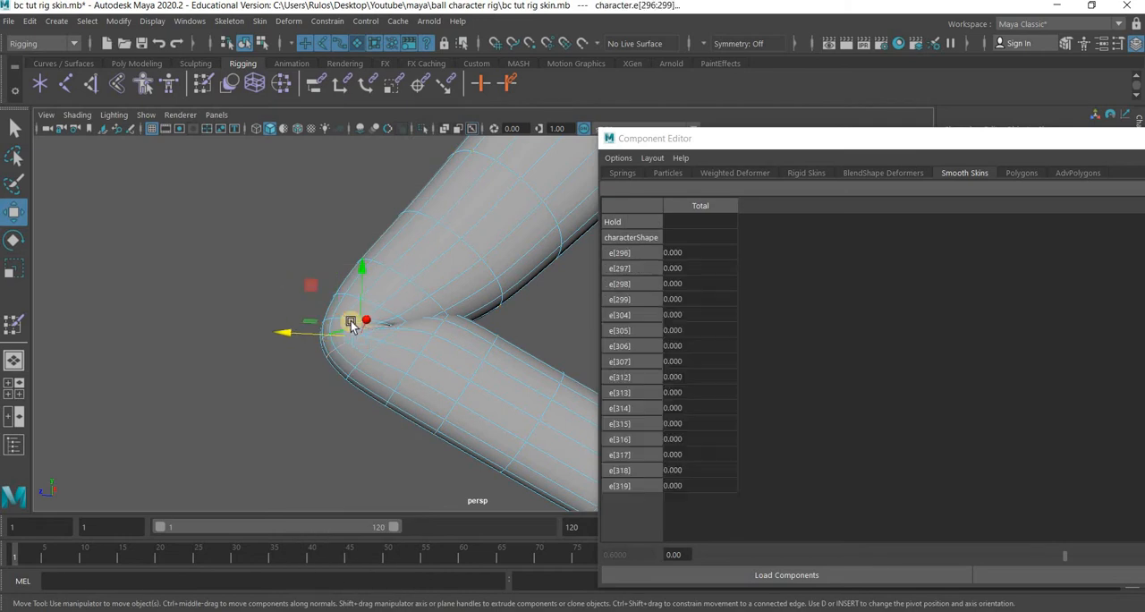
{"action": "left_click", "coordinate": [87, 20]}
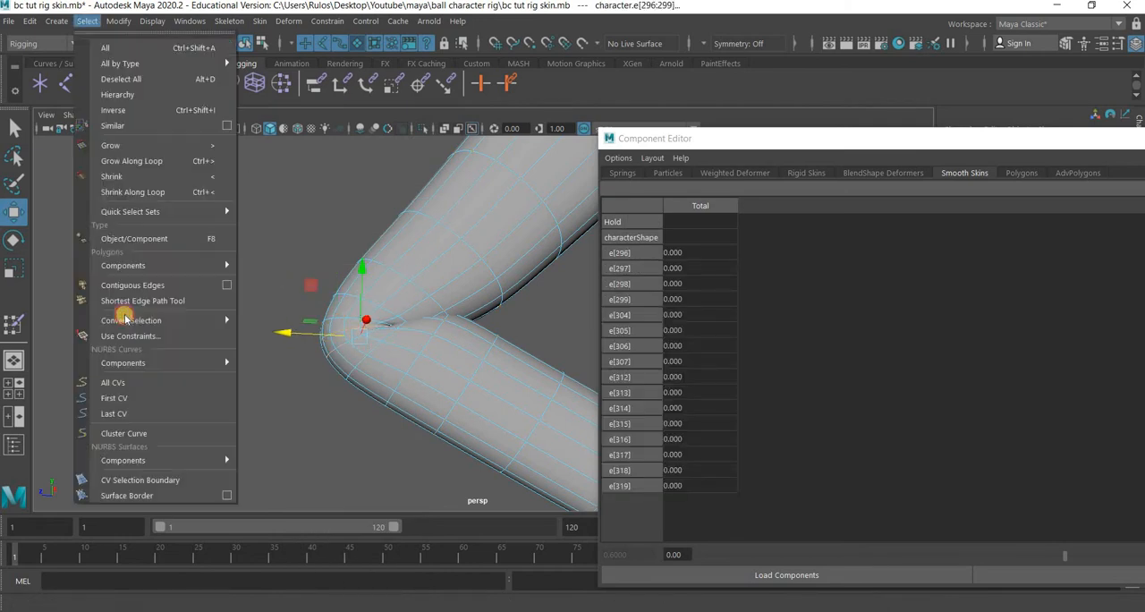
{"action": "mouse_move", "coordinate": [210, 319]}
{"action": "left_click", "coordinate": [273, 320]}
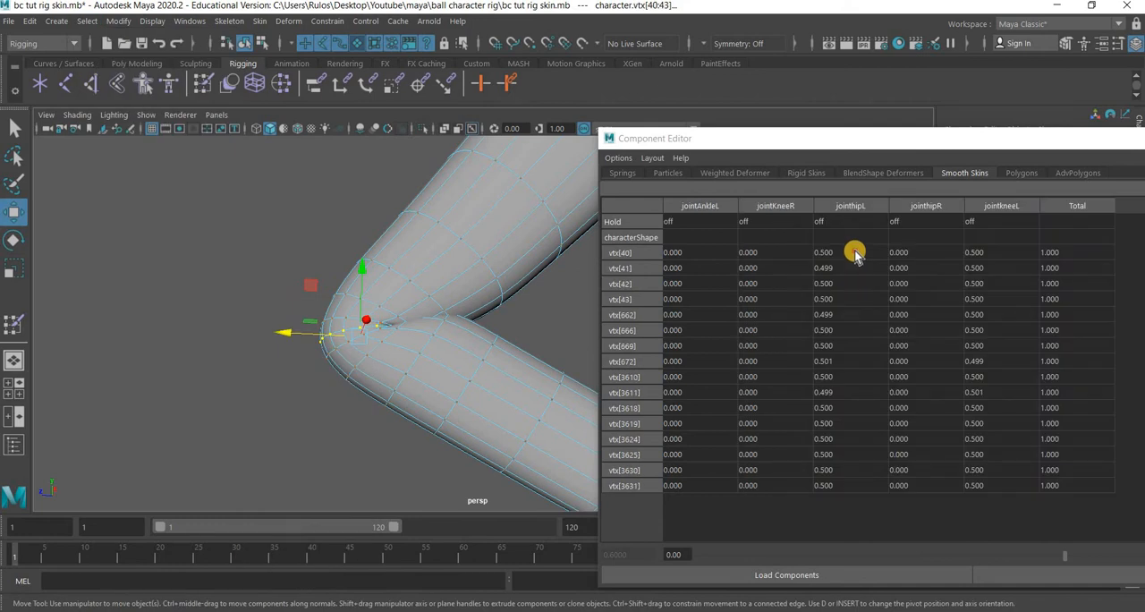
{"action": "left_click_drag", "start_coordinate": [852, 253], "coordinate": [874, 543]}
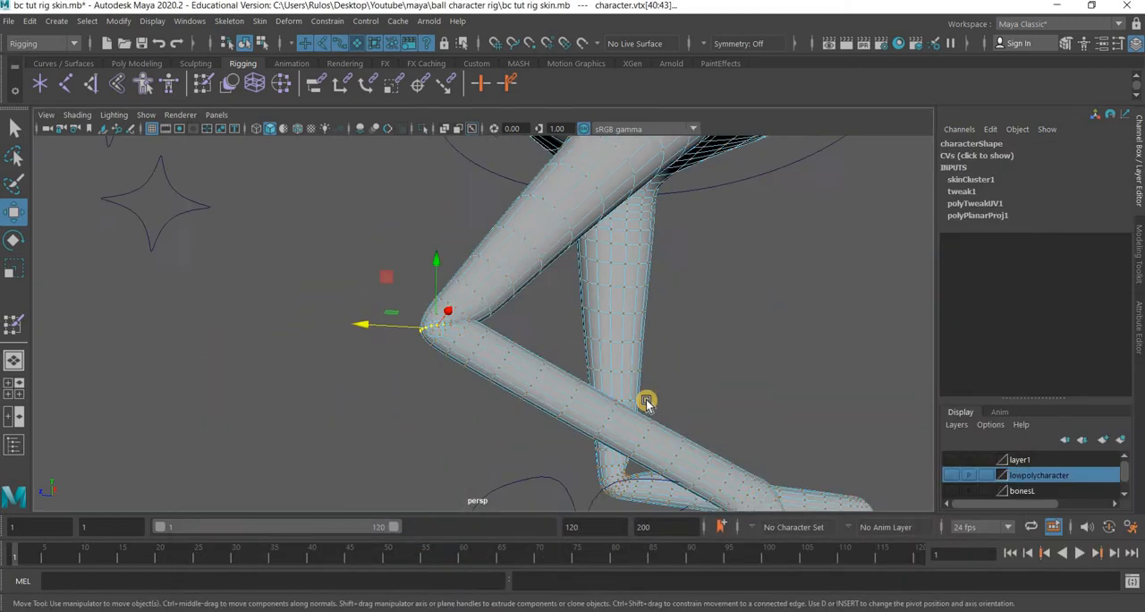
{"action": "left_click_drag", "start_coordinate": [646, 403], "coordinate": [691, 324], "text": "alt"}
{"action": "left_click", "coordinate": [571, 316]}
{"action": "right_click_drag", "start_coordinate": [497, 200], "coordinate": [578, 207]}
{"action": "right_click_drag", "start_coordinate": [663, 312], "coordinate": [567, 354]}
{"action": "left_click_drag", "start_coordinate": [567, 354], "coordinate": [626, 266], "text": "alt"}
{"action": "left_click", "coordinate": [620, 237]}
Select the body control and move it to test how the left leg deforms.
{"action": "left_click", "coordinate": [520, 175]}
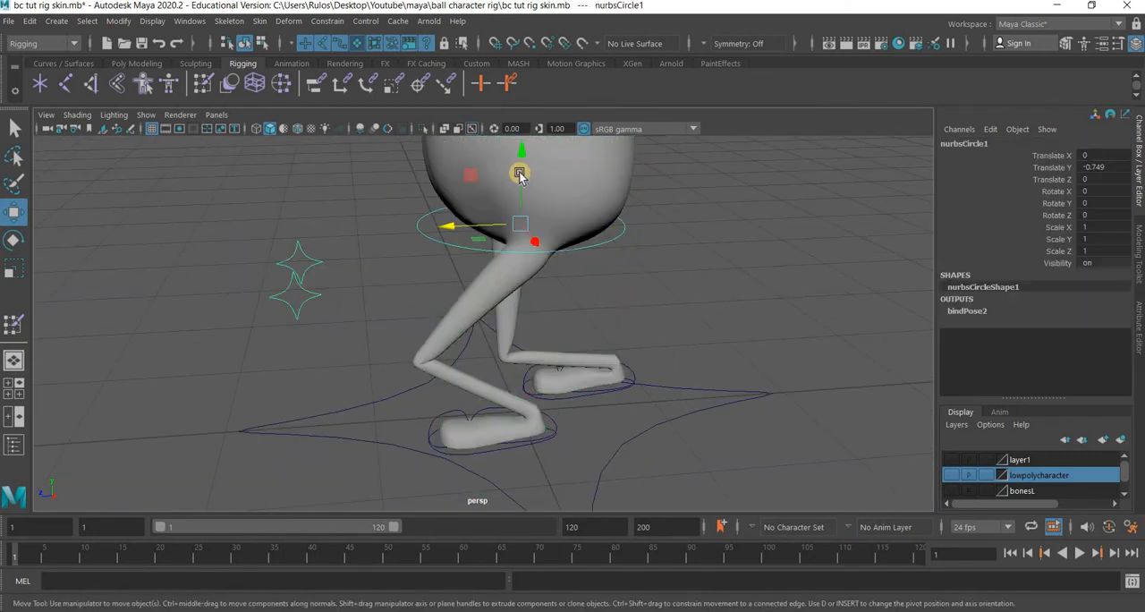
{"action": "left_click_drag", "start_coordinate": [523, 157], "coordinate": [415, 422]}
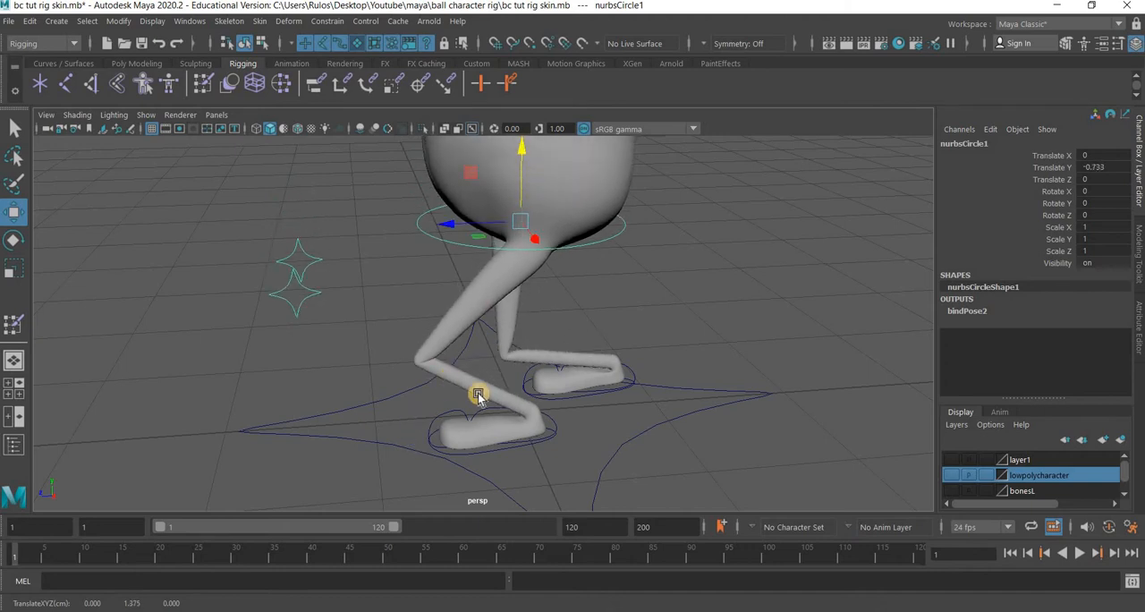
{"action": "left_click_drag", "start_coordinate": [465, 385], "coordinate": [382, 427], "text": "alt"}
{"action": "scroll", "coordinate": [359, 385], "scroll_direction": "up", "scroll_amount": 5}
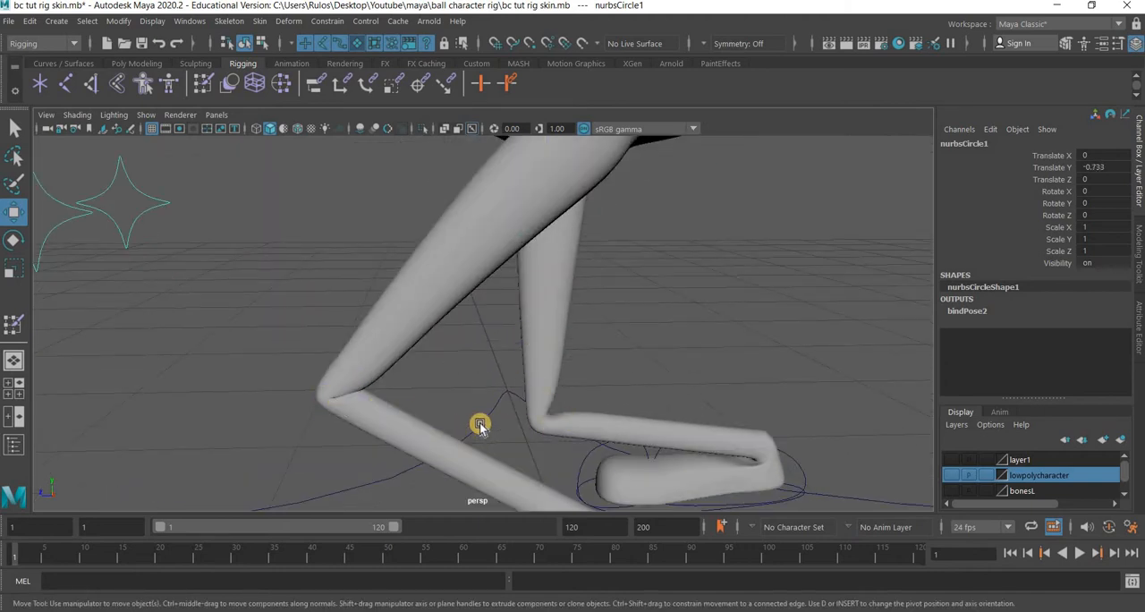
{"action": "scroll", "coordinate": [481, 425], "scroll_direction": "down", "scroll_amount": 5}
{"action": "left_click_drag", "start_coordinate": [501, 386], "coordinate": [417, 236], "text": "alt"}
Open the Paint Skin Weights tool on the character mesh and orbit around the body to examine its weight distribution.
{"action": "left_click", "coordinate": [528, 326]}
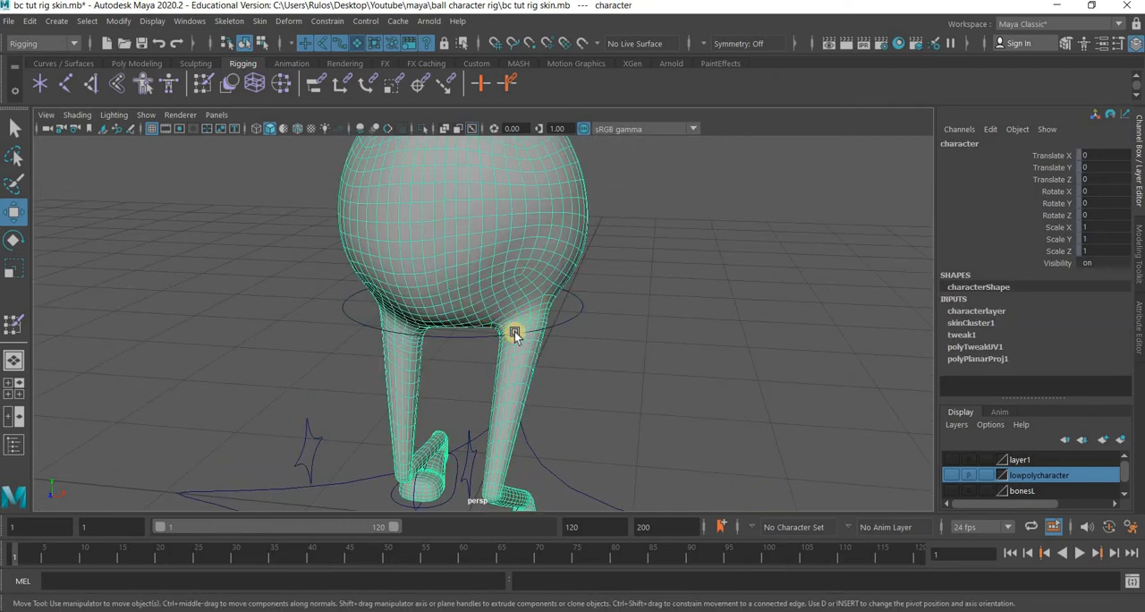
{"action": "left_click", "coordinate": [262, 23]}
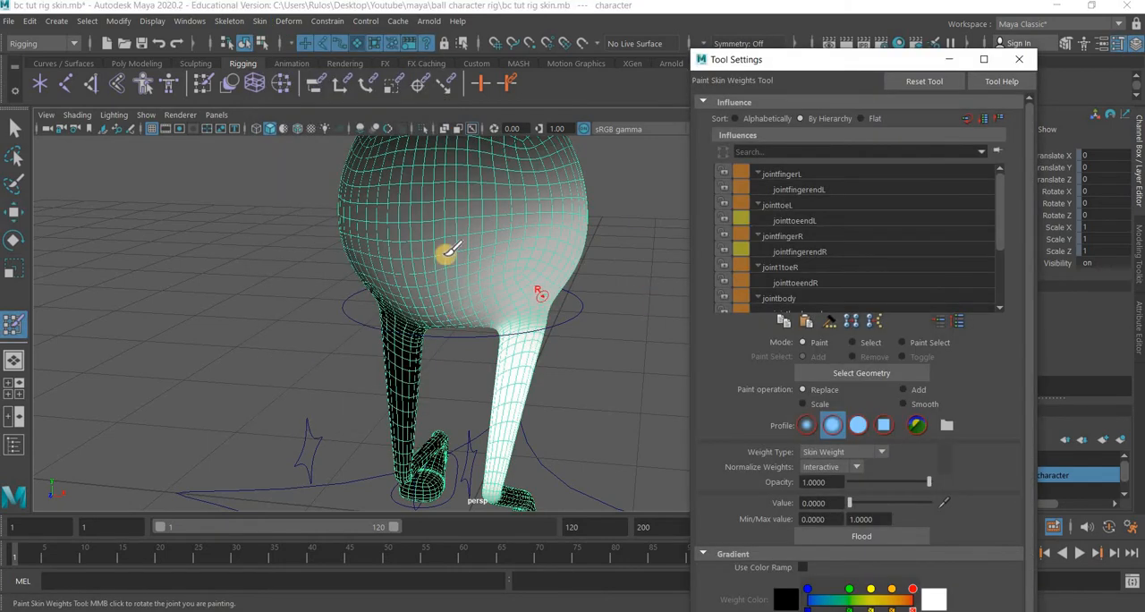
{"action": "left_click_drag", "start_coordinate": [447, 250], "coordinate": [509, 248], "text": "alt"}
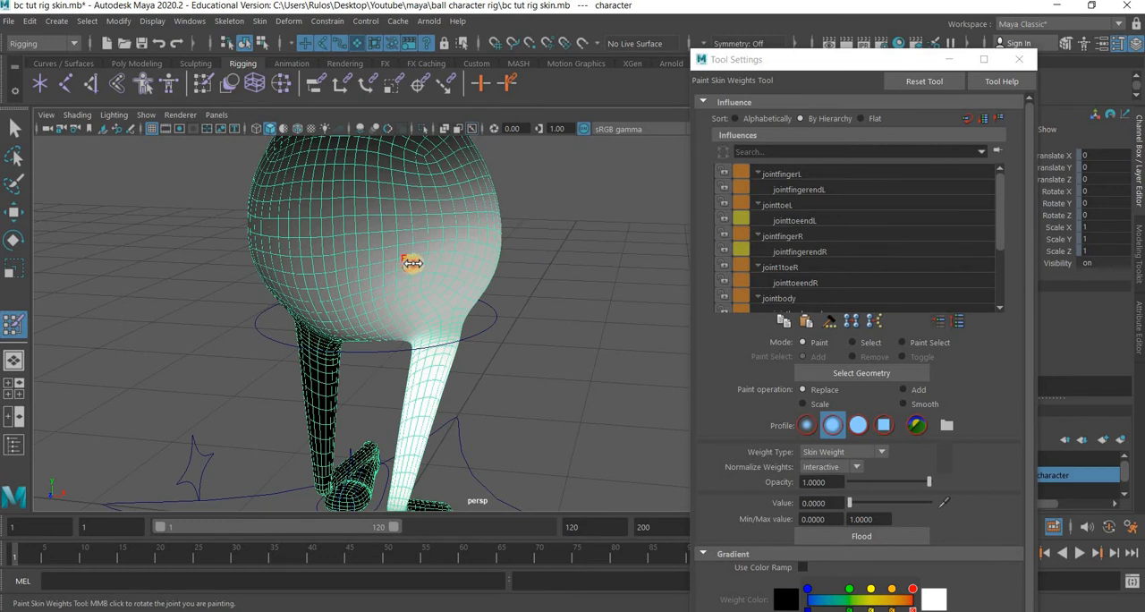
{"action": "left_click_drag", "start_coordinate": [431, 263], "coordinate": [429, 263]}
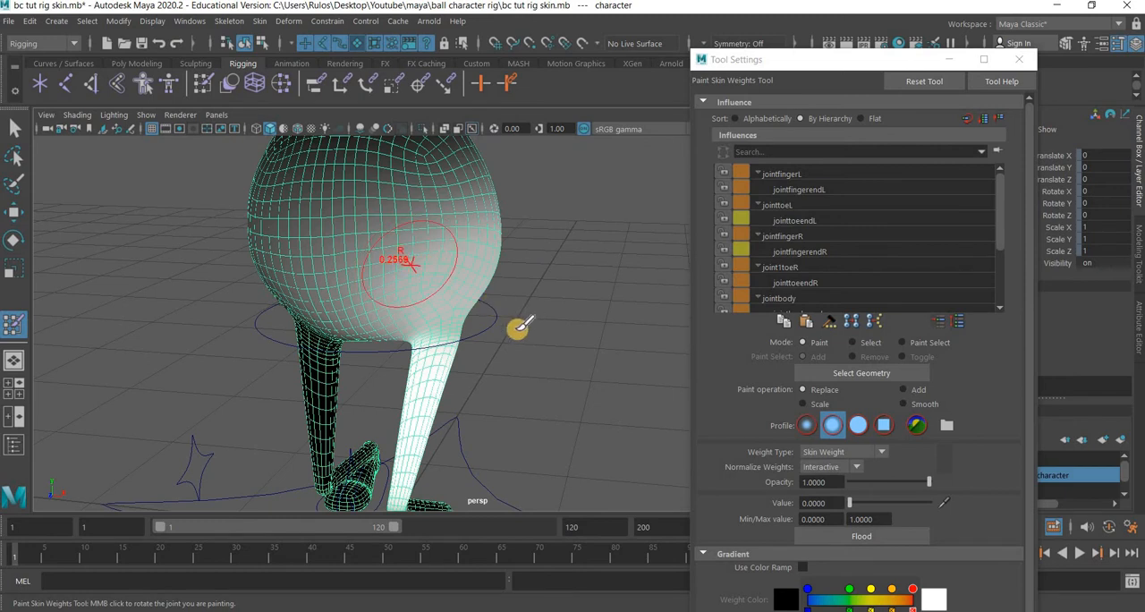
{"action": "left_click_drag", "start_coordinate": [440, 330], "coordinate": [565, 227], "text": "alt"}
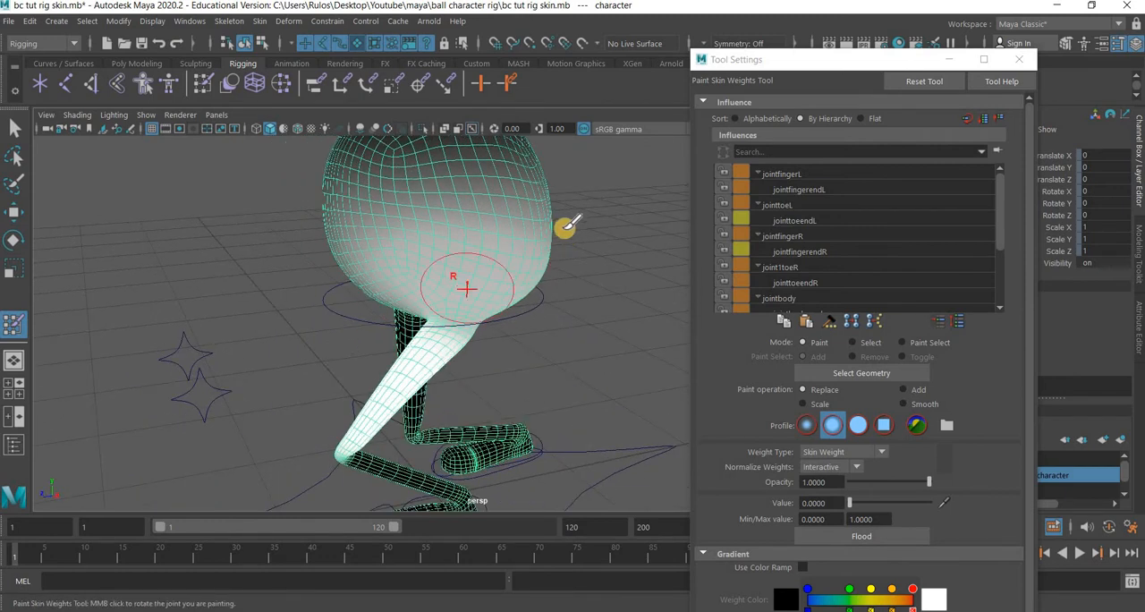
{"action": "mouse_move", "coordinate": [307, 217]}
{"action": "left_mouse_down"}
{"action": "mouse_move", "coordinate": [563, 185]}
{"action": "mouse_move", "coordinate": [274, 175]}
{"action": "mouse_move", "coordinate": [305, 151]}
{"action": "mouse_move", "coordinate": [333, 185]}
{"action": "left_mouse_up"}
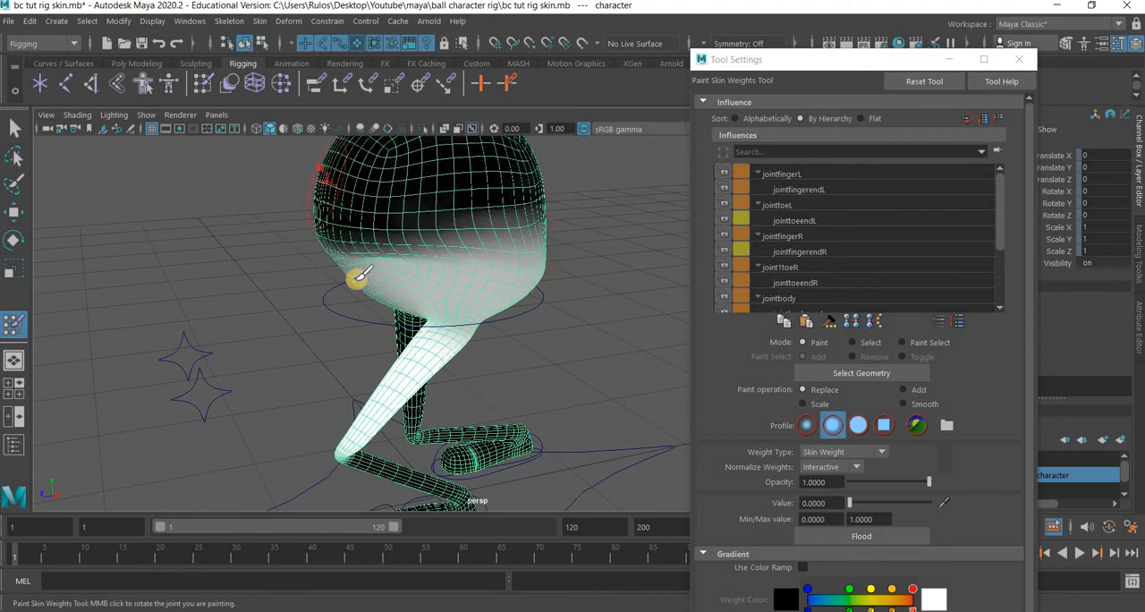
{"action": "mouse_move", "coordinate": [357, 278]}
{"action": "left_mouse_down", "text": "alt"}
{"action": "mouse_move", "coordinate": [524, 240]}
{"action": "mouse_move", "coordinate": [457, 250]}
{"action": "mouse_move", "coordinate": [497, 238]}
{"action": "mouse_move", "coordinate": [371, 187]}
{"action": "mouse_move", "coordinate": [524, 169]}
{"action": "mouse_move", "coordinate": [481, 257]}
{"action": "left_mouse_up", "text": "alt"}
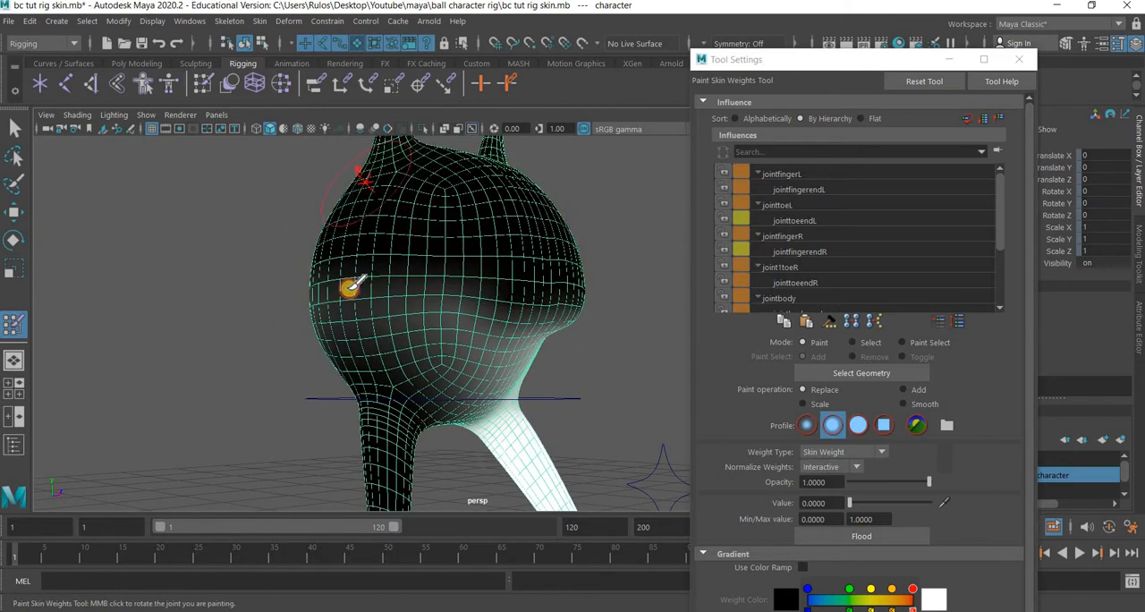
{"action": "mouse_move", "coordinate": [350, 286]}
{"action": "left_mouse_down"}
{"action": "mouse_move", "coordinate": [417, 328]}
{"action": "mouse_move", "coordinate": [402, 312]}
{"action": "mouse_move", "coordinate": [555, 303]}
{"action": "mouse_move", "coordinate": [576, 324]}
{"action": "left_mouse_up"}
{"action": "mouse_move", "coordinate": [447, 223]}
{"action": "left_mouse_down"}
{"action": "mouse_move", "coordinate": [453, 176]}
{"action": "mouse_move", "coordinate": [447, 194]}
{"action": "mouse_move", "coordinate": [568, 324]}
{"action": "mouse_move", "coordinate": [555, 277]}
{"action": "mouse_move", "coordinate": [611, 325]}
{"action": "mouse_move", "coordinate": [593, 345]}
{"action": "mouse_move", "coordinate": [475, 309]}
{"action": "mouse_move", "coordinate": [426, 354]}
{"action": "left_mouse_up"}
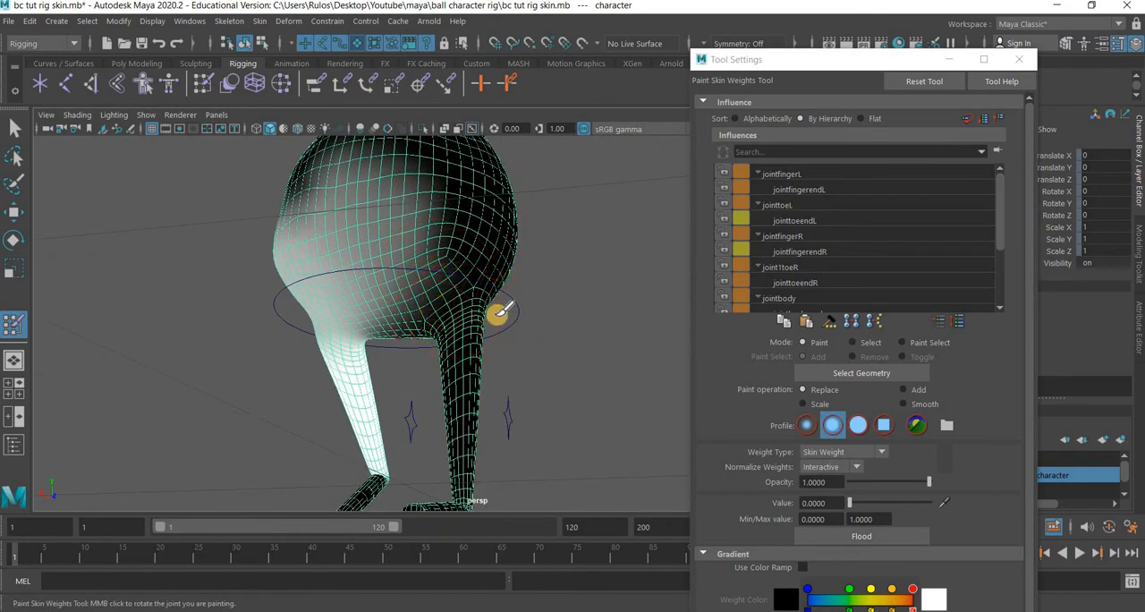
{"action": "mouse_move", "coordinate": [340, 159]}
{"action": "left_mouse_down"}
{"action": "mouse_move", "coordinate": [312, 179]}
{"action": "mouse_move", "coordinate": [409, 263]}
{"action": "mouse_move", "coordinate": [421, 302]}
{"action": "mouse_move", "coordinate": [405, 257]}
{"action": "mouse_move", "coordinate": [458, 335]}
{"action": "mouse_move", "coordinate": [478, 319]}
{"action": "mouse_move", "coordinate": [471, 313]}
{"action": "left_mouse_up"}
{"action": "mouse_move", "coordinate": [337, 203]}
{"action": "left_mouse_down"}
{"action": "mouse_move", "coordinate": [504, 328]}
{"action": "mouse_move", "coordinate": [353, 205]}
{"action": "mouse_move", "coordinate": [575, 324]}
{"action": "mouse_move", "coordinate": [605, 327]}
{"action": "left_mouse_up"}
{"action": "mouse_move", "coordinate": [594, 254]}
{"action": "left_mouse_down", "text": "alt"}
{"action": "mouse_move", "coordinate": [301, 181]}
{"action": "mouse_move", "coordinate": [261, 191]}
{"action": "left_mouse_up", "text": "alt"}
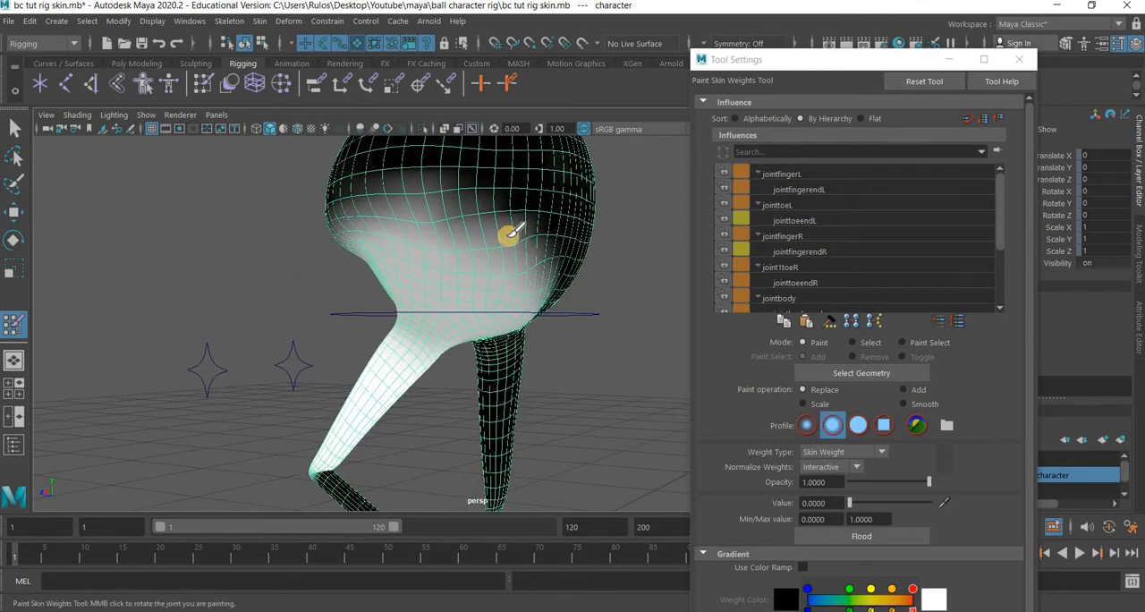
{"action": "mouse_move", "coordinate": [508, 235]}
{"action": "left_mouse_down"}
{"action": "mouse_move", "coordinate": [601, 212]}
{"action": "mouse_move", "coordinate": [439, 253]}
{"action": "left_mouse_up"}
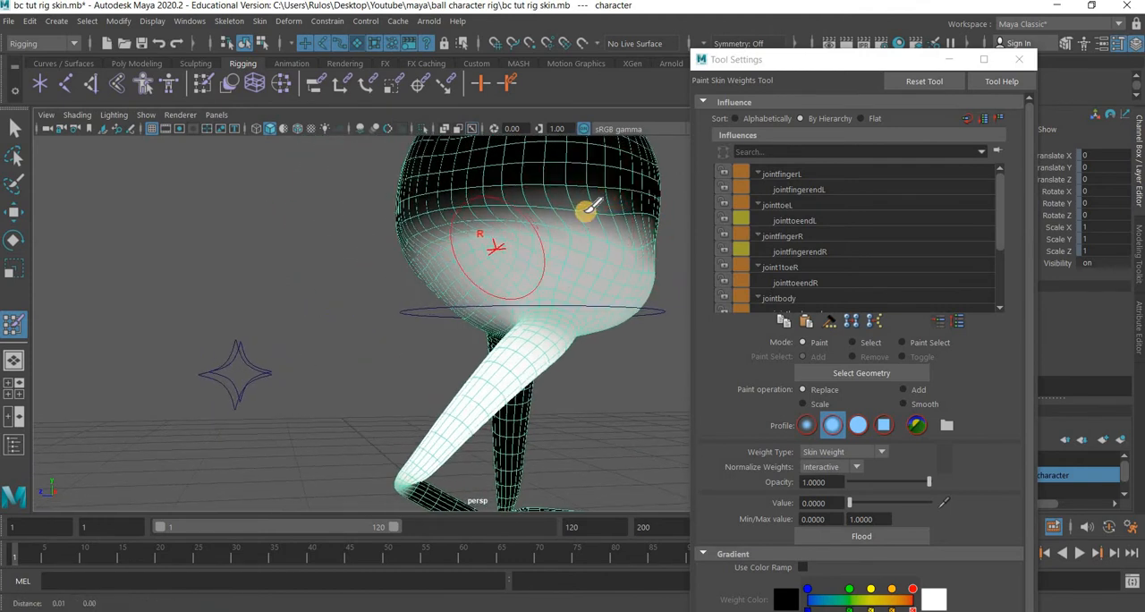
{"action": "left_click_drag", "start_coordinate": [586, 212], "coordinate": [553, 205], "text": "alt"}
{"action": "mouse_move", "coordinate": [331, 216]}
{"action": "left_mouse_down"}
{"action": "mouse_move", "coordinate": [319, 225]}
{"action": "mouse_move", "coordinate": [542, 224]}
{"action": "mouse_move", "coordinate": [307, 250]}
{"action": "mouse_move", "coordinate": [593, 236]}
{"action": "mouse_move", "coordinate": [491, 226]}
{"action": "mouse_move", "coordinate": [501, 215]}
{"action": "mouse_move", "coordinate": [560, 247]}
{"action": "mouse_move", "coordinate": [547, 197]}
{"action": "mouse_move", "coordinate": [509, 217]}
{"action": "mouse_move", "coordinate": [501, 330]}
{"action": "mouse_move", "coordinate": [519, 325]}
{"action": "mouse_move", "coordinate": [390, 353]}
{"action": "mouse_move", "coordinate": [362, 288]}
{"action": "mouse_move", "coordinate": [543, 223]}
{"action": "mouse_move", "coordinate": [380, 299]}
{"action": "mouse_move", "coordinate": [501, 245]}
{"action": "mouse_move", "coordinate": [495, 258]}
{"action": "mouse_move", "coordinate": [358, 298]}
{"action": "mouse_move", "coordinate": [330, 281]}
{"action": "mouse_move", "coordinate": [366, 355]}
{"action": "mouse_move", "coordinate": [401, 332]}
{"action": "left_mouse_up"}
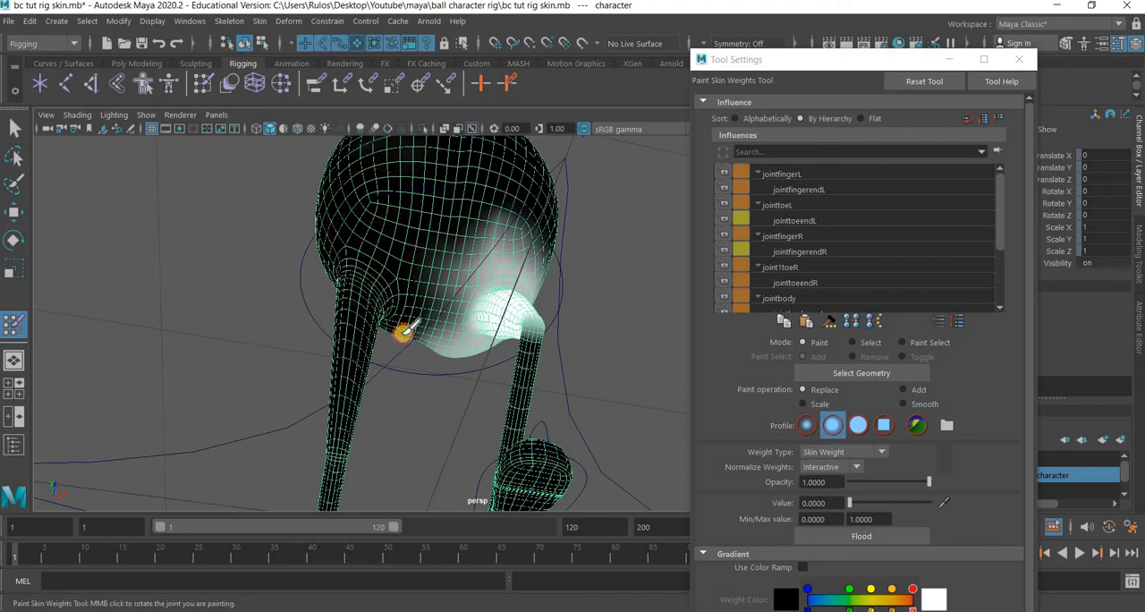
{"action": "mouse_move", "coordinate": [219, 428]}
{"action": "left_mouse_down", "text": "alt"}
{"action": "mouse_move", "coordinate": [315, 297]}
{"action": "mouse_move", "coordinate": [459, 238]}
{"action": "left_mouse_up", "text": "alt"}
{"action": "mouse_move", "coordinate": [428, 287]}
{"action": "left_mouse_down"}
{"action": "mouse_move", "coordinate": [535, 359]}
{"action": "mouse_move", "coordinate": [484, 276]}
{"action": "mouse_move", "coordinate": [462, 296]}
{"action": "left_mouse_up"}
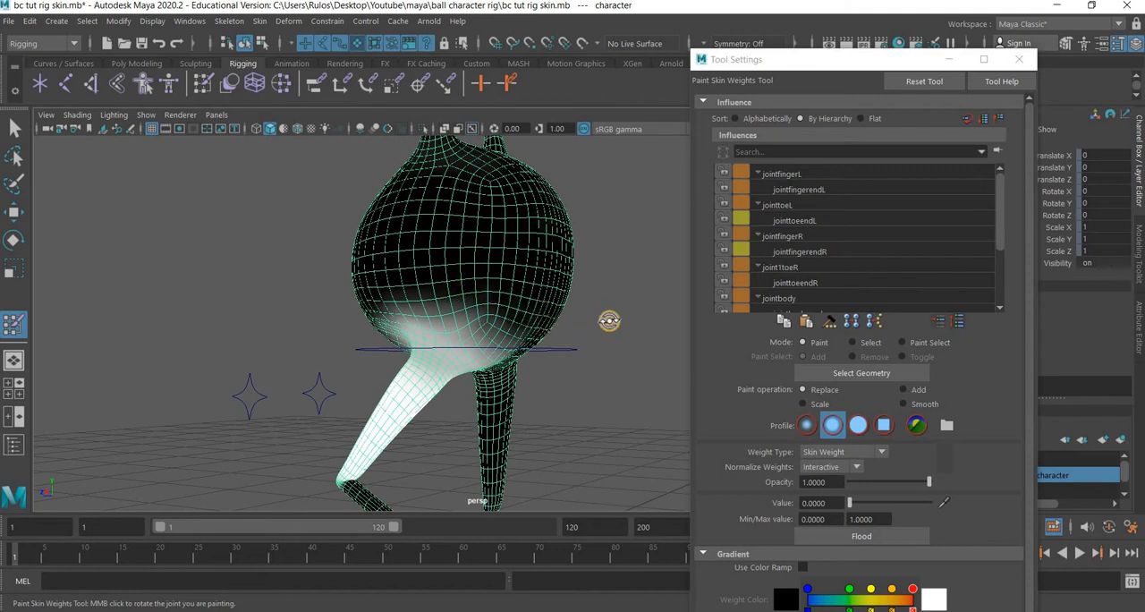
{"action": "mouse_move", "coordinate": [608, 321]}
{"action": "left_mouse_down", "text": "alt"}
{"action": "mouse_move", "coordinate": [537, 277]}
{"action": "mouse_move", "coordinate": [424, 253]}
{"action": "left_mouse_up", "text": "alt"}
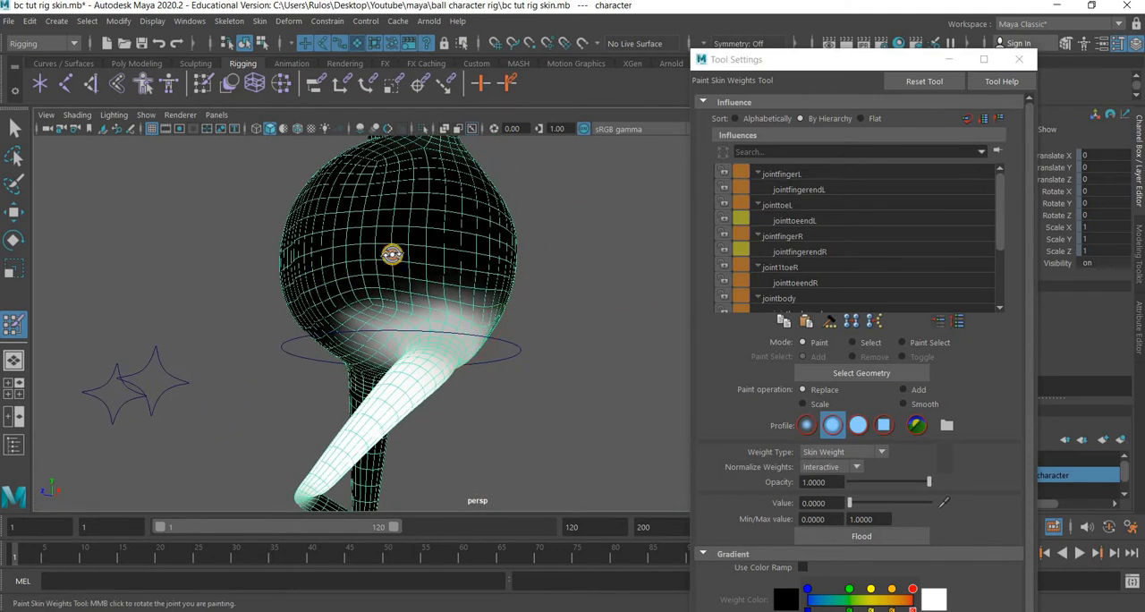
{"action": "left_click_drag", "start_coordinate": [485, 234], "coordinate": [429, 230], "text": "alt"}
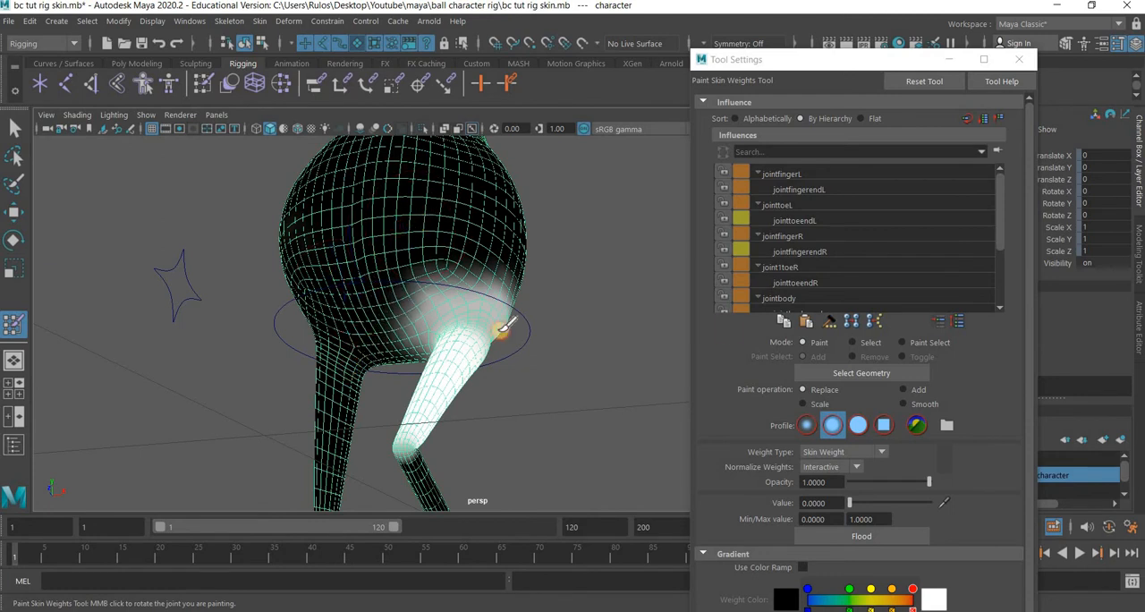
Select the jointbody influence in the skin weights list and adjust the paint brush size.
{"action": "scroll", "coordinate": [863, 281], "scroll_direction": "down", "scroll_amount": 2}
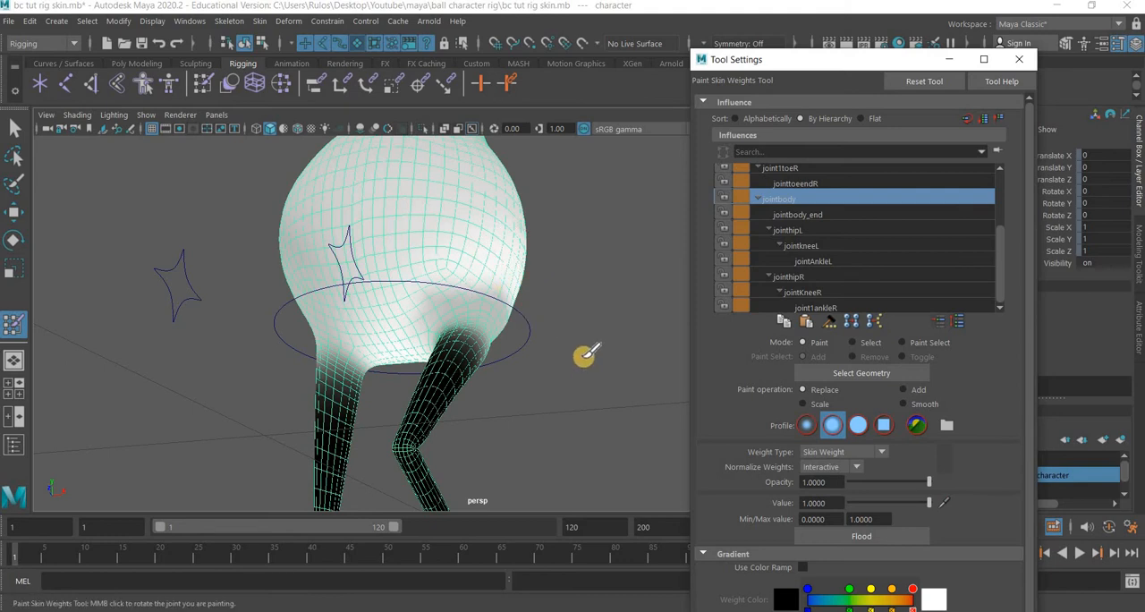
{"action": "scroll", "coordinate": [540, 288], "scroll_direction": "up", "scroll_amount": 5}
{"action": "mouse_move", "coordinate": [465, 215]}
{"action": "left_mouse_down", "text": "alt"}
{"action": "mouse_move", "coordinate": [464, 309]}
{"action": "mouse_move", "coordinate": [459, 268]}
{"action": "mouse_move", "coordinate": [421, 271]}
{"action": "mouse_move", "coordinate": [441, 332]}
{"action": "mouse_move", "coordinate": [286, 381]}
{"action": "left_mouse_up", "text": "alt"}
{"action": "key", "text": "b"}
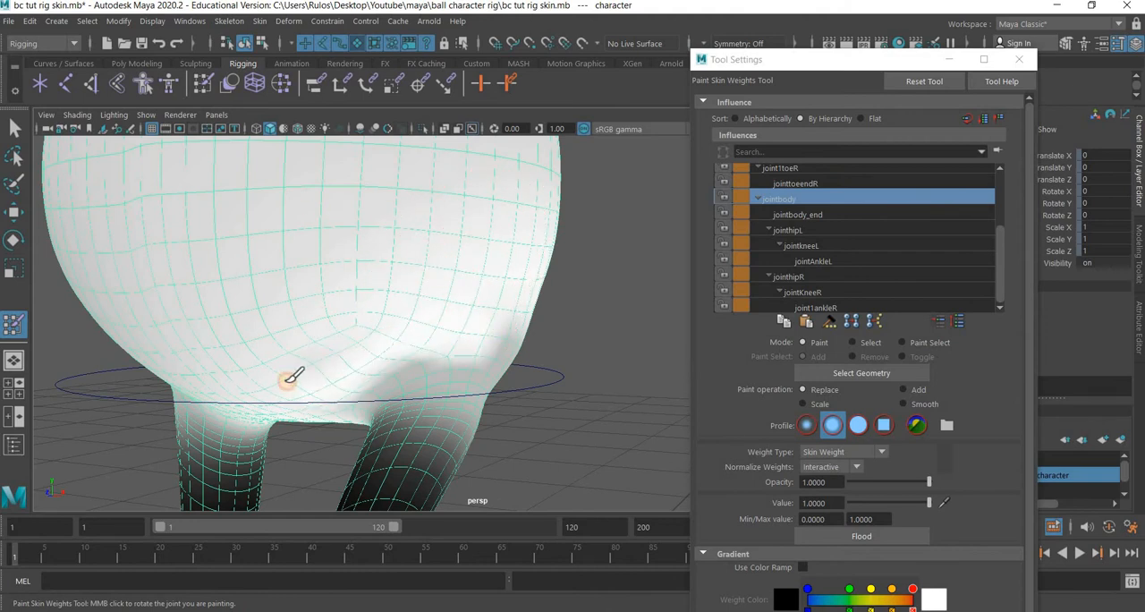
Paint jointbody weight at value 1 over the lower body and both hip sides, orbiting around the character.
{"action": "mouse_move", "coordinate": [364, 307]}
{"action": "left_mouse_down"}
{"action": "mouse_move", "coordinate": [396, 319]}
{"action": "mouse_move", "coordinate": [60, 268]}
{"action": "mouse_move", "coordinate": [161, 215]}
{"action": "mouse_move", "coordinate": [493, 251]}
{"action": "mouse_move", "coordinate": [597, 294]}
{"action": "left_mouse_up"}
{"action": "scroll", "coordinate": [597, 294], "scroll_direction": "down", "scroll_amount": 3}
{"action": "mouse_move", "coordinate": [296, 298]}
{"action": "left_mouse_down", "text": "alt"}
{"action": "mouse_move", "coordinate": [355, 340]}
{"action": "mouse_move", "coordinate": [296, 307]}
{"action": "mouse_move", "coordinate": [331, 270]}
{"action": "mouse_move", "coordinate": [327, 296]}
{"action": "left_mouse_up", "text": "alt"}
{"action": "left_click_drag", "start_coordinate": [580, 302], "coordinate": [442, 258], "text": "alt"}
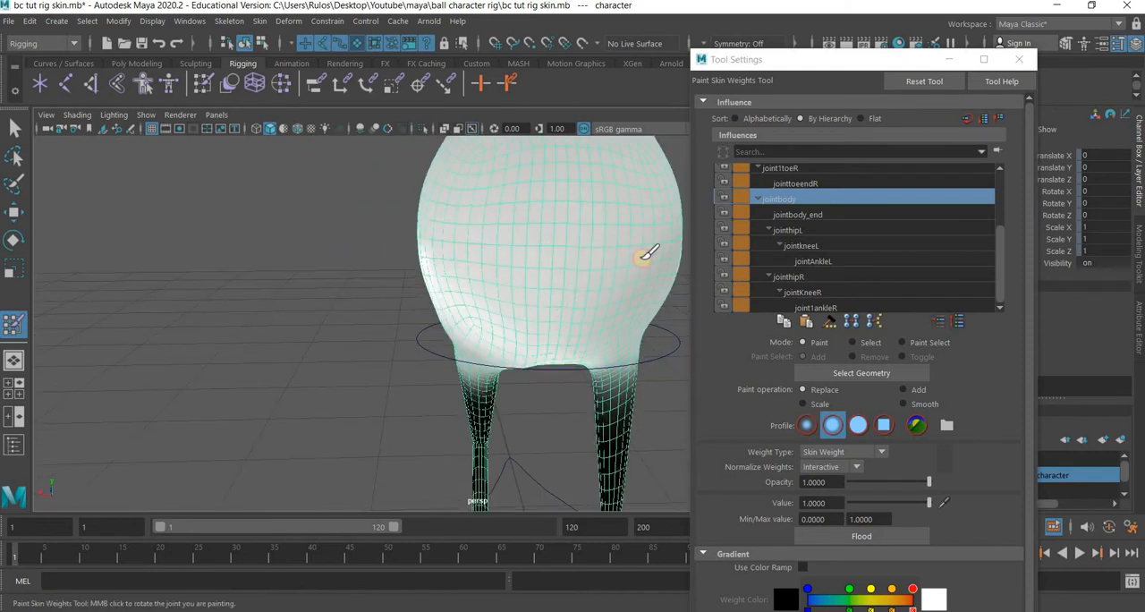
{"action": "left_click_drag", "start_coordinate": [644, 258], "coordinate": [626, 267]}
{"action": "left_click_drag", "start_coordinate": [442, 266], "coordinate": [504, 295], "text": "alt"}
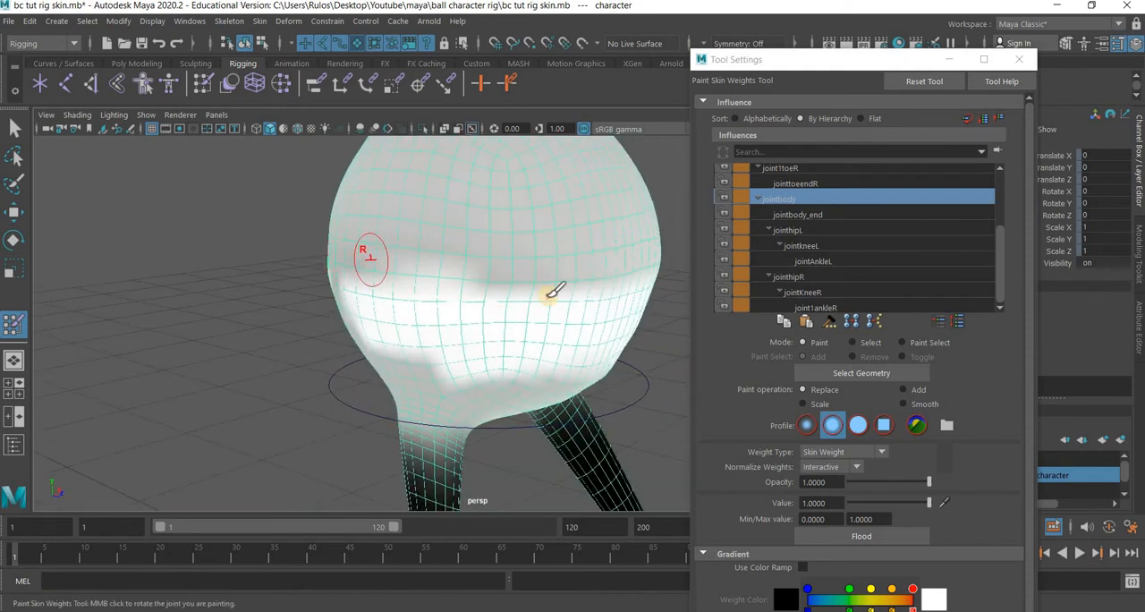
{"action": "left_click_drag", "start_coordinate": [327, 271], "coordinate": [420, 271], "text": "alt"}
{"action": "mouse_move", "coordinate": [564, 301]}
{"action": "left_mouse_down"}
{"action": "mouse_move", "coordinate": [488, 303]}
{"action": "mouse_move", "coordinate": [658, 302]}
{"action": "left_mouse_up"}
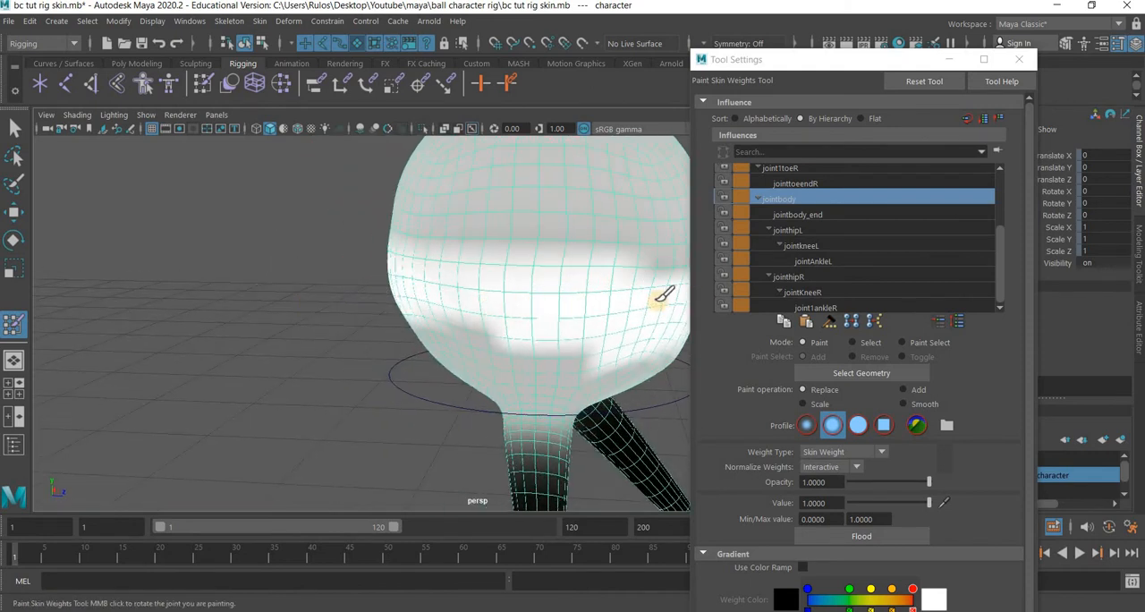
{"action": "mouse_move", "coordinate": [523, 292]}
{"action": "left_mouse_down", "text": "alt"}
{"action": "mouse_move", "coordinate": [514, 299]}
{"action": "mouse_move", "coordinate": [545, 273]}
{"action": "left_mouse_up", "text": "alt"}
{"action": "mouse_move", "coordinate": [467, 307]}
{"action": "left_mouse_down", "text": "alt"}
{"action": "mouse_move", "coordinate": [475, 299]}
{"action": "mouse_move", "coordinate": [456, 301]}
{"action": "left_mouse_up", "text": "alt"}
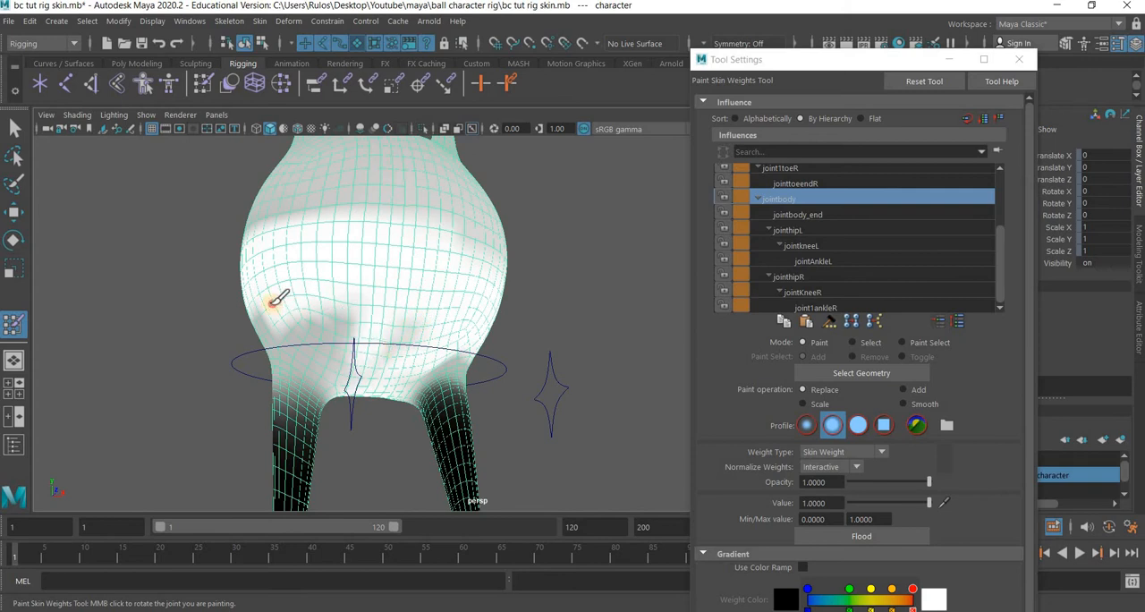
{"action": "left_click_drag", "start_coordinate": [442, 322], "coordinate": [335, 296], "text": "alt"}
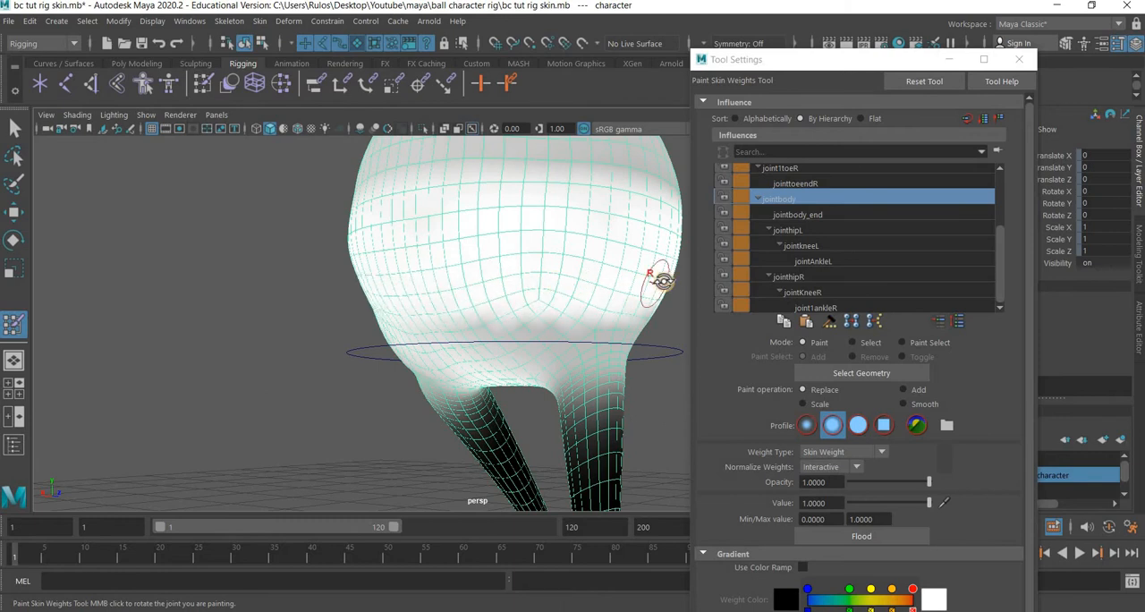
{"action": "left_click_drag", "start_coordinate": [558, 282], "coordinate": [667, 311], "text": "alt"}
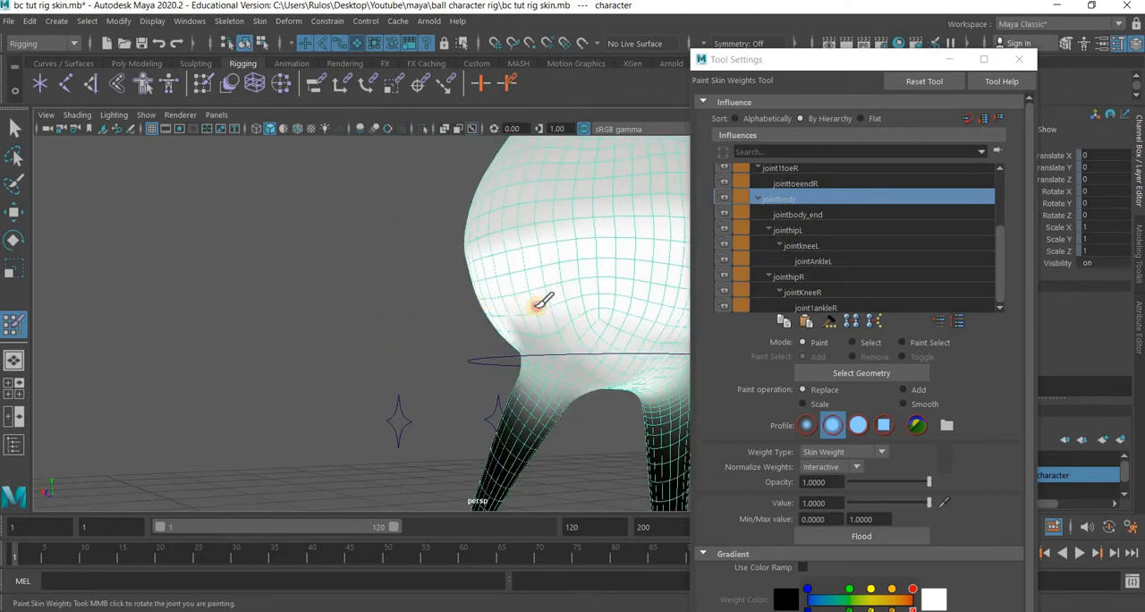
{"action": "mouse_move", "coordinate": [587, 303]}
{"action": "middle_mouse_down", "text": "alt"}
{"action": "mouse_move", "coordinate": [396, 258]}
{"action": "mouse_move", "coordinate": [391, 247]}
{"action": "middle_mouse_up", "text": "alt"}
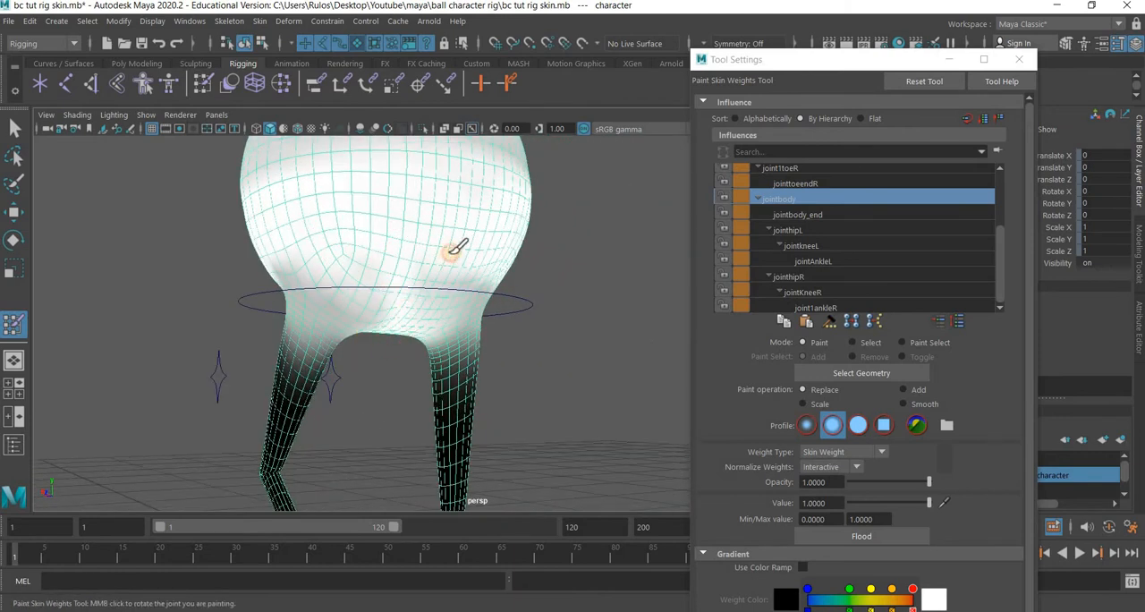
{"action": "mouse_move", "coordinate": [476, 279]}
{"action": "left_mouse_down"}
{"action": "mouse_move", "coordinate": [525, 275]}
{"action": "mouse_move", "coordinate": [384, 256]}
{"action": "mouse_move", "coordinate": [416, 258]}
{"action": "left_mouse_up"}
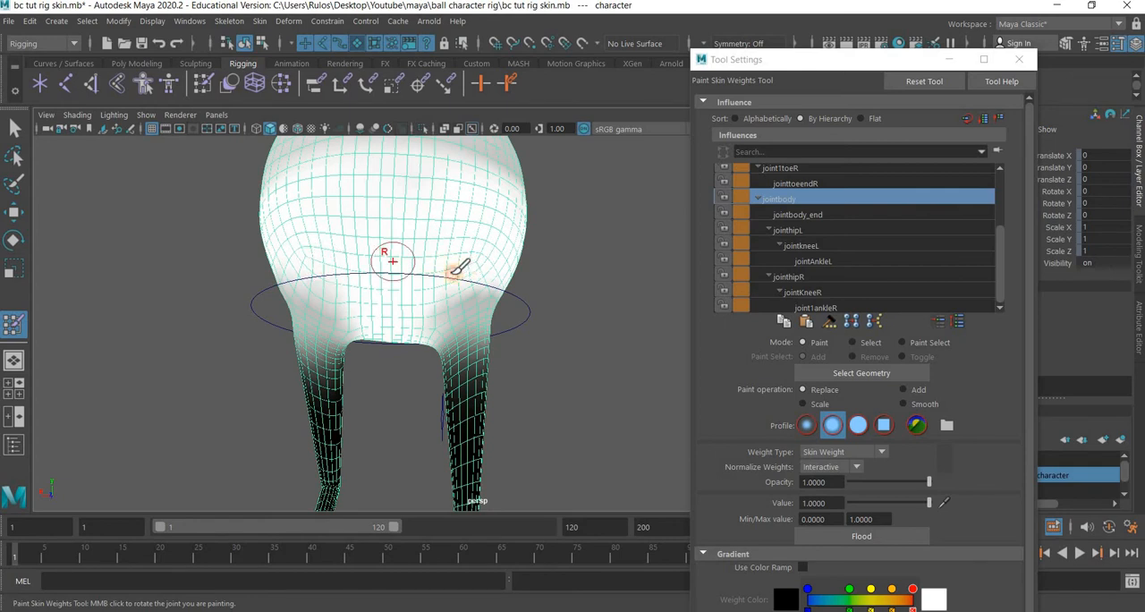
{"action": "left_click_drag", "start_coordinate": [458, 266], "coordinate": [428, 315], "text": "alt"}
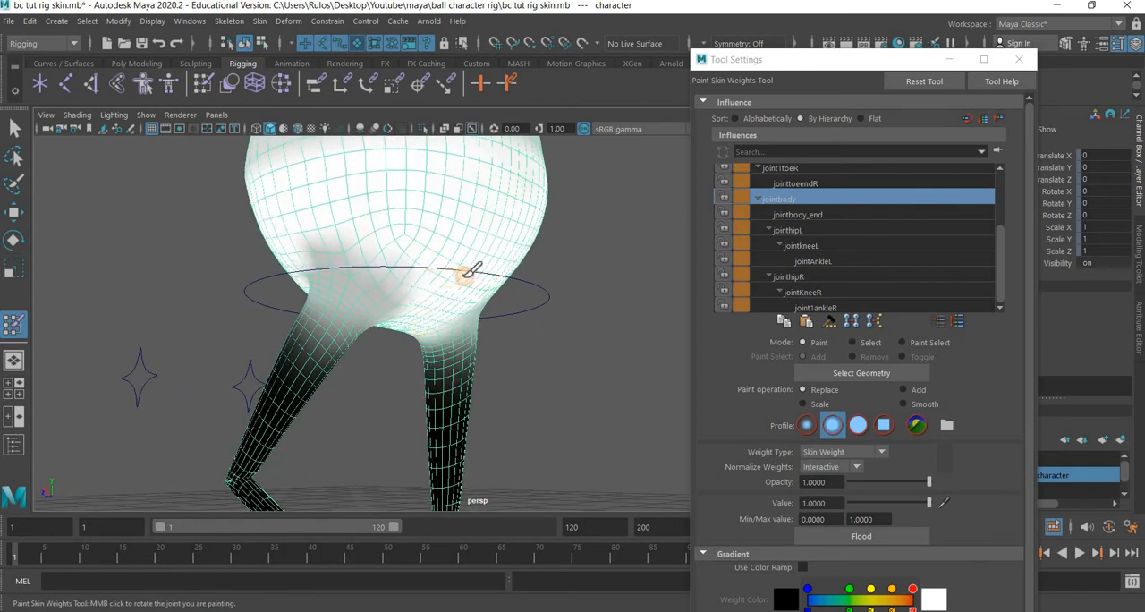
{"action": "mouse_move", "coordinate": [535, 269]}
{"action": "left_mouse_down", "text": "alt"}
{"action": "mouse_move", "coordinate": [537, 220]}
{"action": "mouse_move", "coordinate": [522, 238]}
{"action": "mouse_move", "coordinate": [530, 281]}
{"action": "left_mouse_up", "text": "alt"}
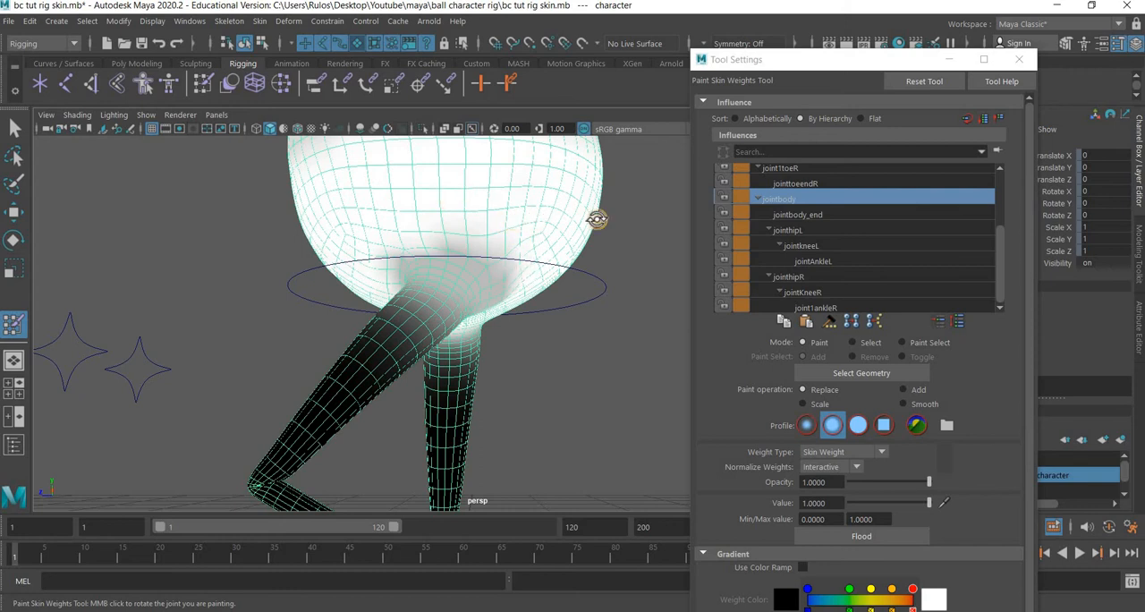
{"action": "left_click_drag", "start_coordinate": [597, 220], "coordinate": [548, 253], "text": "alt"}
{"action": "left_click_drag", "start_coordinate": [624, 253], "coordinate": [417, 208], "text": "alt"}
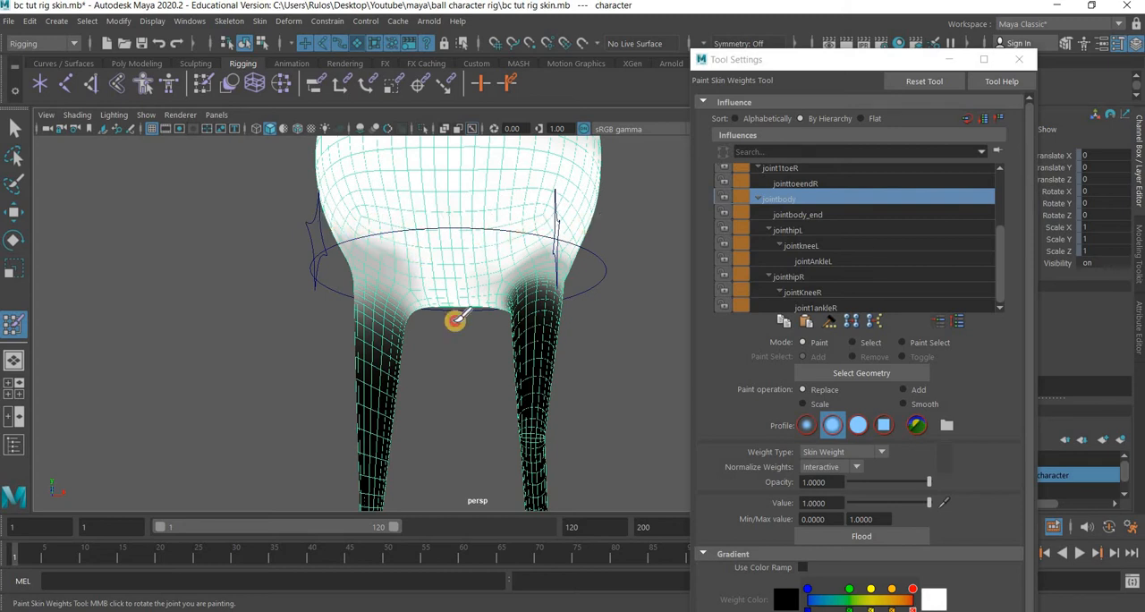
Paint jointbody weight into the crotch between the legs and along the lower body's edges.
{"action": "left_click_drag", "start_coordinate": [487, 322], "coordinate": [556, 313], "text": "alt"}
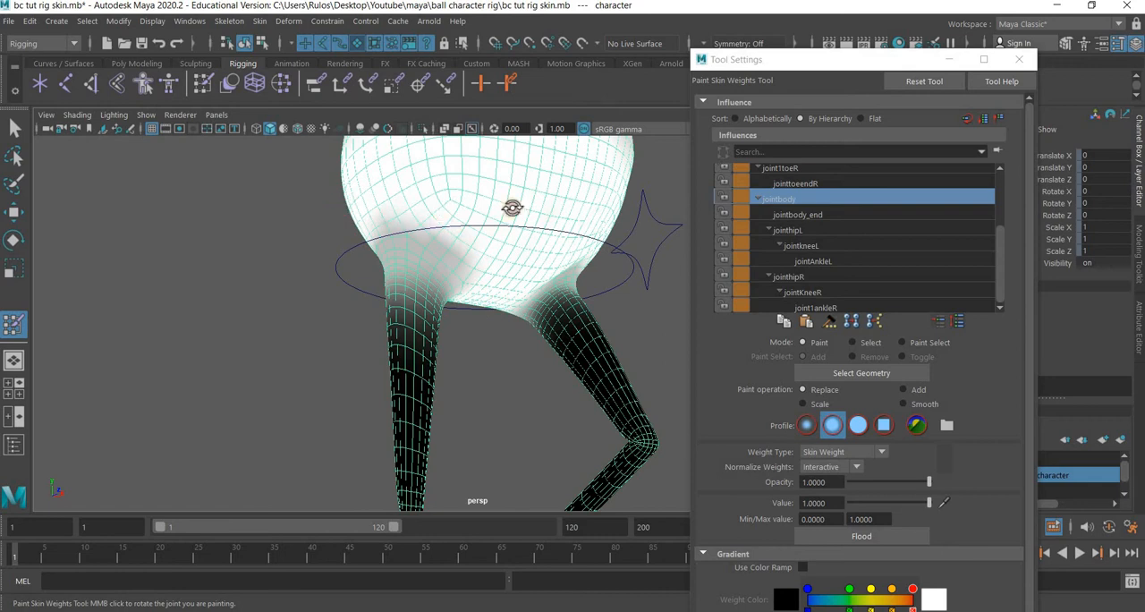
{"action": "left_click_drag", "start_coordinate": [566, 235], "coordinate": [456, 221], "text": "alt"}
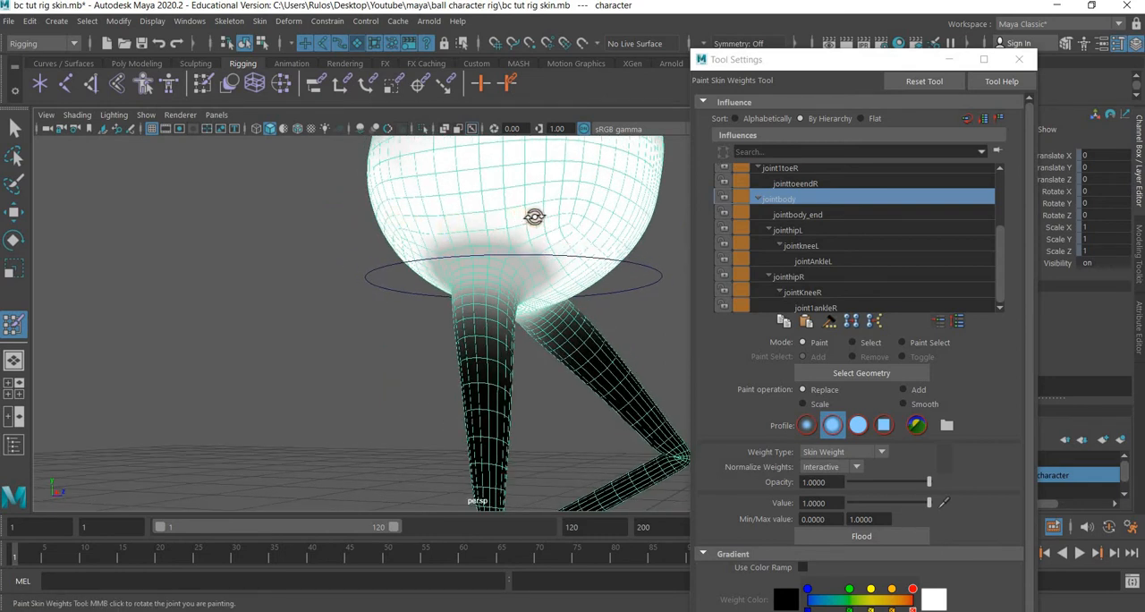
{"action": "mouse_move", "coordinate": [534, 217]}
{"action": "left_mouse_down", "text": "alt"}
{"action": "mouse_move", "coordinate": [554, 204]}
{"action": "mouse_move", "coordinate": [468, 271]}
{"action": "left_mouse_up", "text": "alt"}
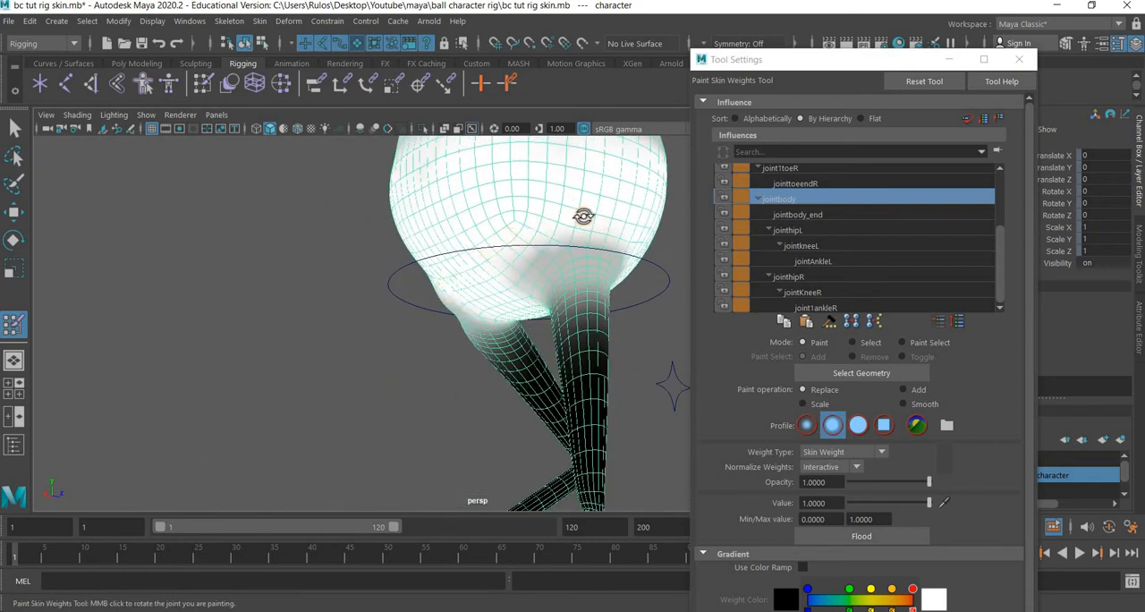
{"action": "mouse_move", "coordinate": [582, 215]}
{"action": "left_mouse_down", "text": "alt"}
{"action": "mouse_move", "coordinate": [531, 223]}
{"action": "mouse_move", "coordinate": [544, 226]}
{"action": "mouse_move", "coordinate": [467, 277]}
{"action": "left_mouse_up", "text": "alt"}
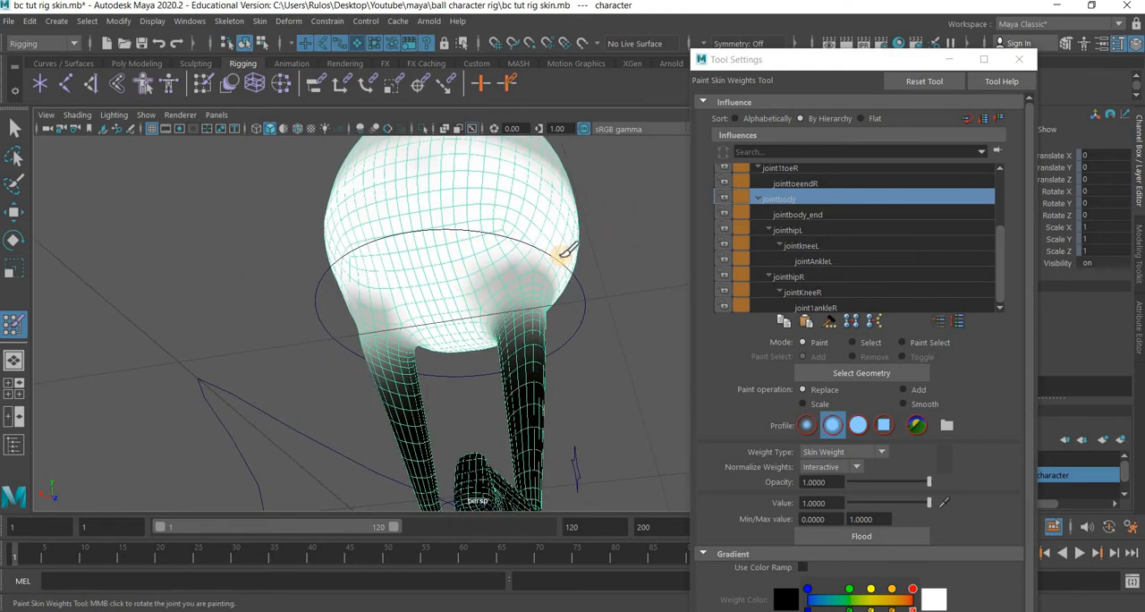
{"action": "left_click_drag", "start_coordinate": [473, 265], "coordinate": [388, 216], "text": "alt"}
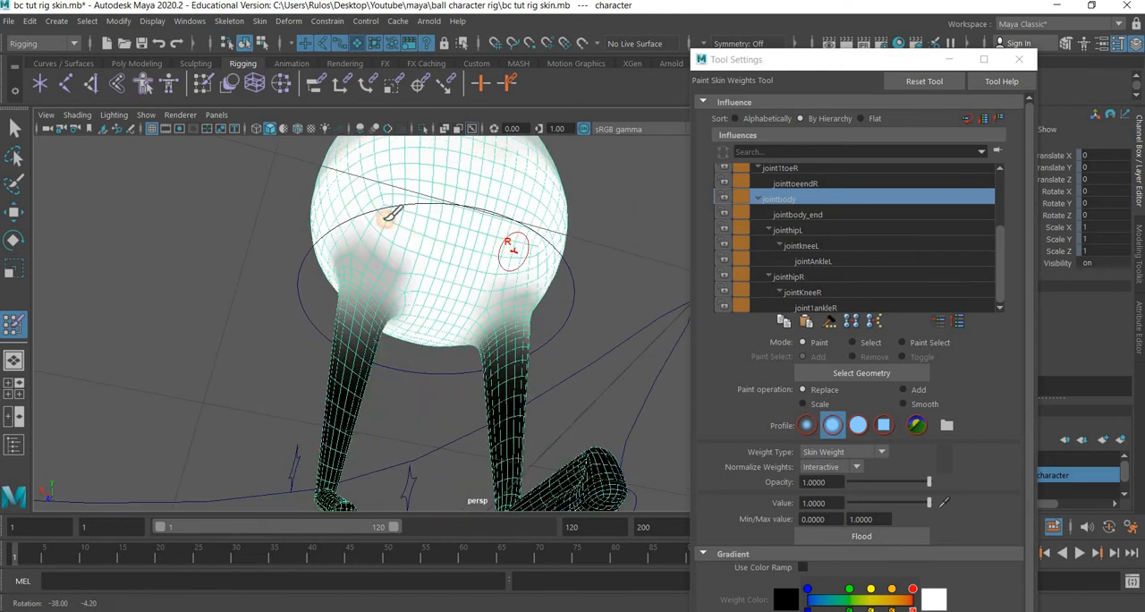
{"action": "left_click_drag", "start_coordinate": [455, 240], "coordinate": [465, 291], "text": "alt"}
{"action": "scroll", "coordinate": [474, 278], "scroll_direction": "up", "scroll_amount": 4}
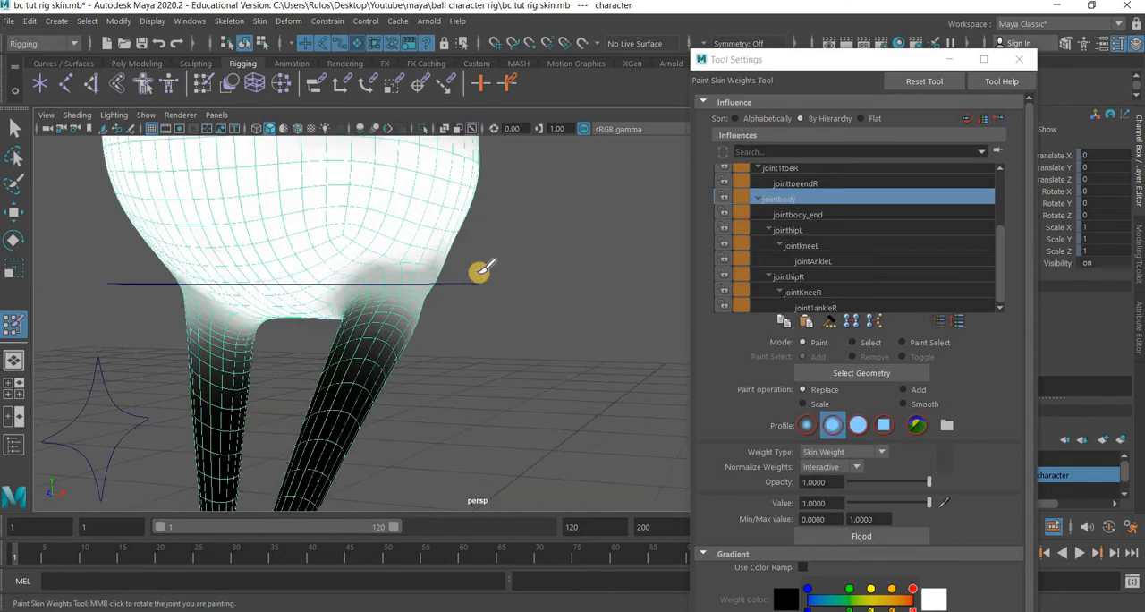
Undo a stroke along the hip edge and paint jointbody weight into the underside between the legs.
{"action": "mouse_move", "coordinate": [338, 283]}
{"action": "left_mouse_down"}
{"action": "mouse_move", "coordinate": [501, 289]}
{"action": "mouse_move", "coordinate": [486, 289]}
{"action": "left_mouse_up"}
{"action": "key", "text": "ctrl+z"}
{"action": "scroll", "coordinate": [492, 299], "scroll_direction": "up", "scroll_amount": 3}
{"action": "mouse_move", "coordinate": [332, 261]}
{"action": "left_mouse_down", "text": "alt"}
{"action": "mouse_move", "coordinate": [438, 313]}
{"action": "mouse_move", "coordinate": [307, 263]}
{"action": "left_mouse_up", "text": "alt"}
{"action": "mouse_move", "coordinate": [383, 313]}
{"action": "left_mouse_down"}
{"action": "mouse_move", "coordinate": [304, 253]}
{"action": "mouse_move", "coordinate": [391, 340]}
{"action": "left_mouse_up"}
{"action": "mouse_move", "coordinate": [540, 334]}
{"action": "left_mouse_down", "text": "alt"}
{"action": "mouse_move", "coordinate": [445, 335]}
{"action": "mouse_move", "coordinate": [459, 256]}
{"action": "left_mouse_up", "text": "alt"}
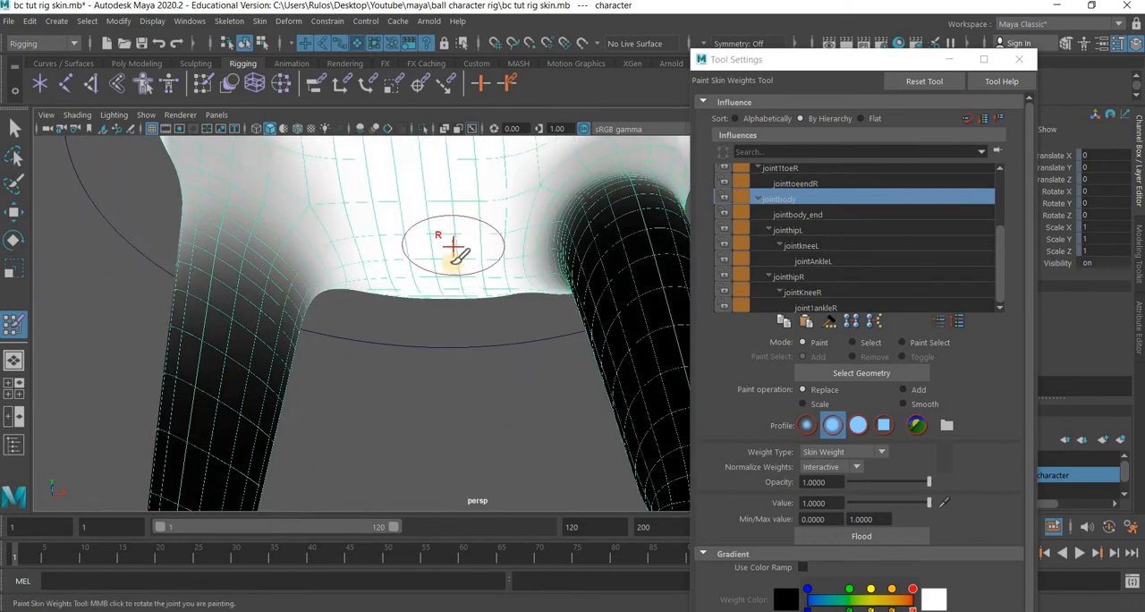